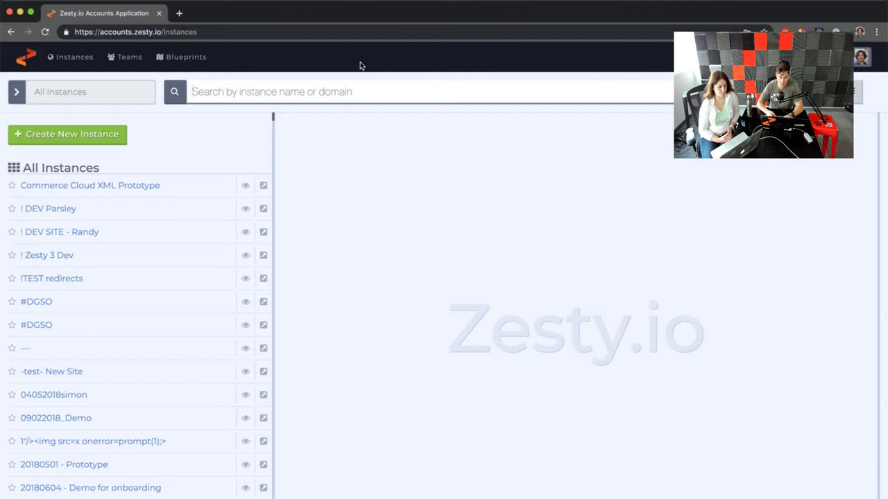
Create a new instance named "Demo June 14 Live Demo"
scroll(181, 294, "down", 5)
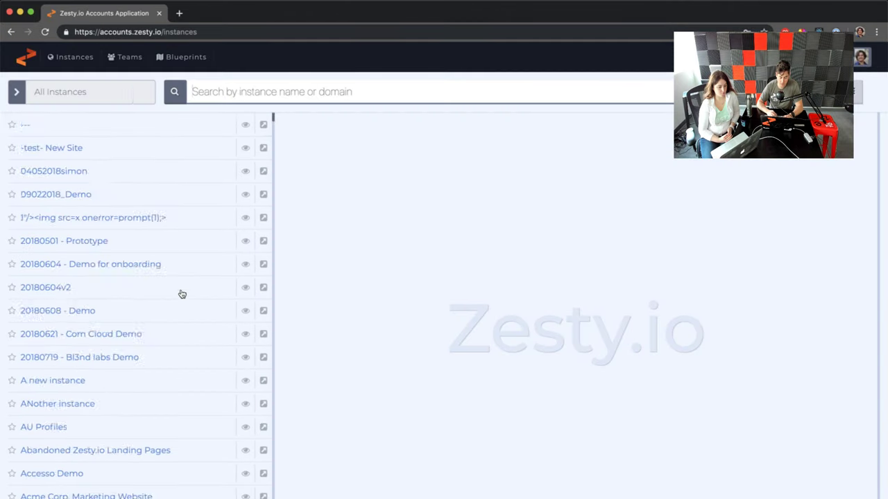
scroll(180, 294, "up", 5)
scroll(182, 294, "down", 1)
scroll(181, 294, "up", 1)
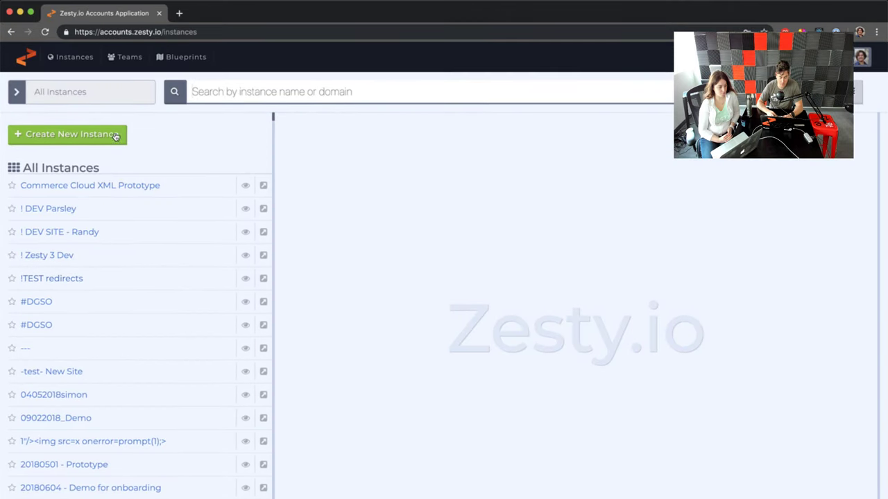
left_click(120, 133)
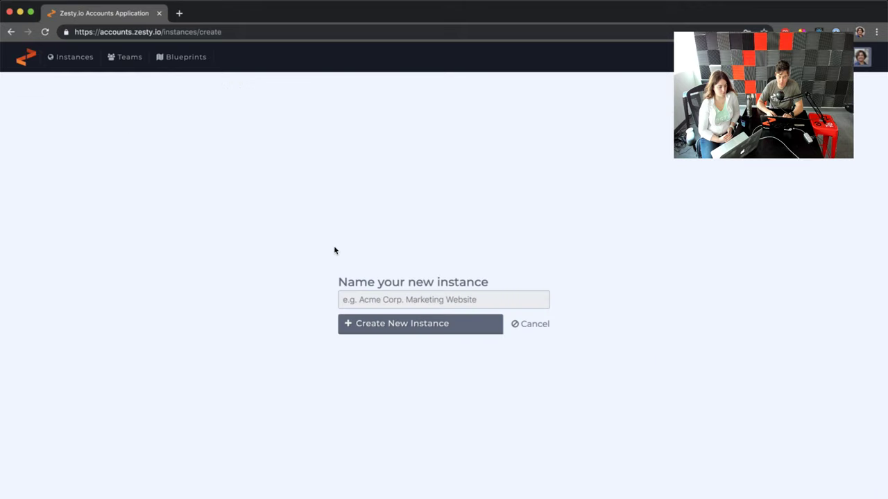
left_click(374, 299)
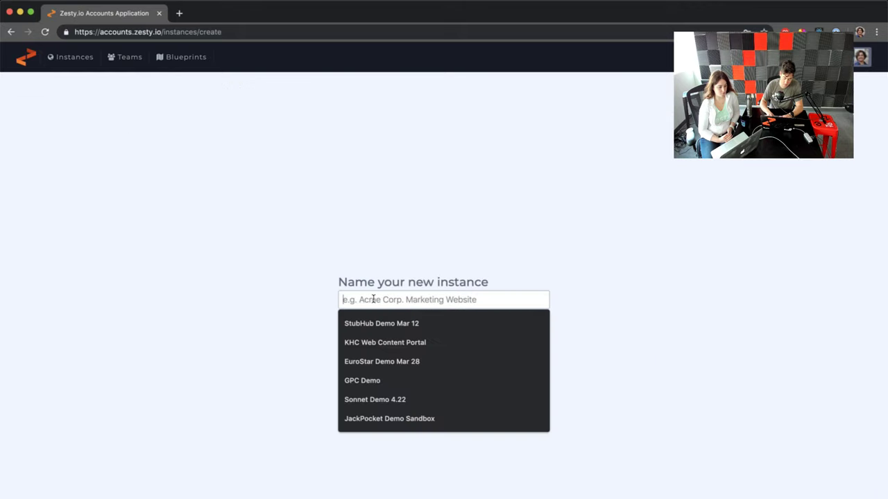
type("Dem0")
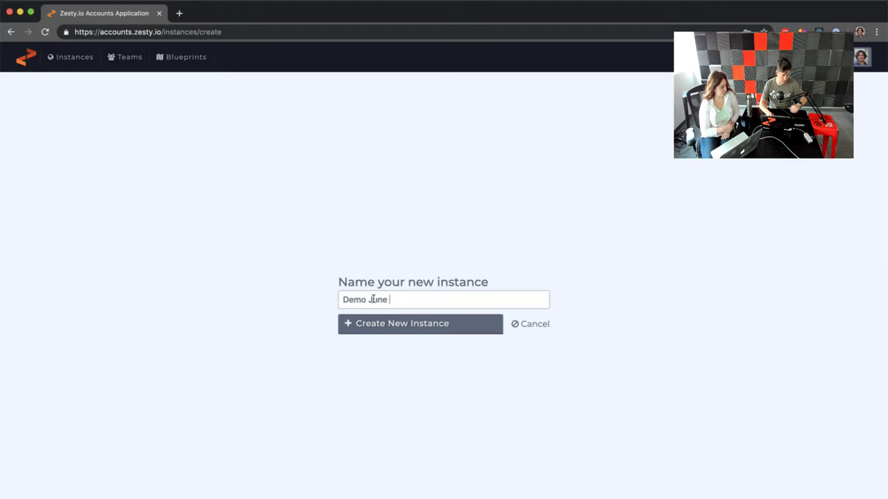
type("June 14 ")
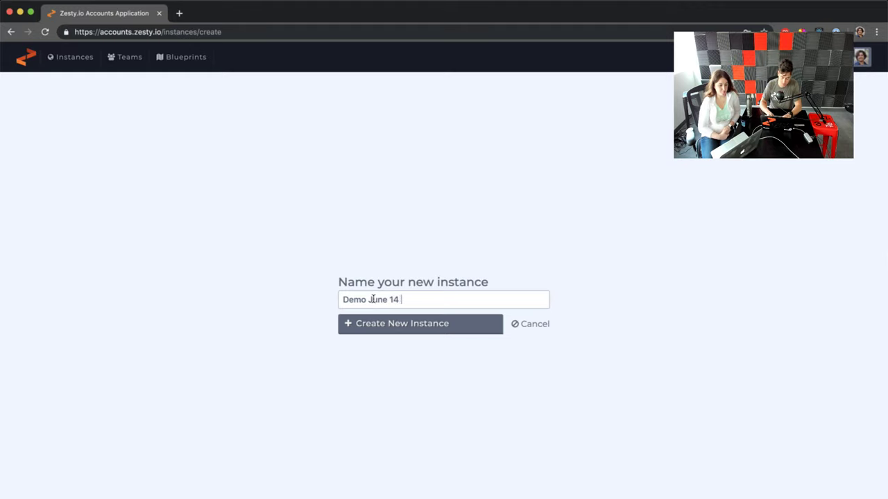
type("Live Demo")
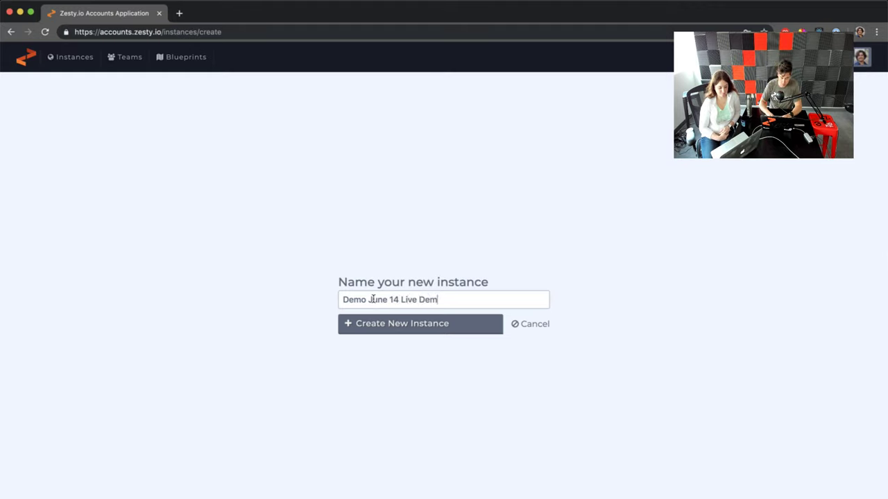
left_click(412, 331)
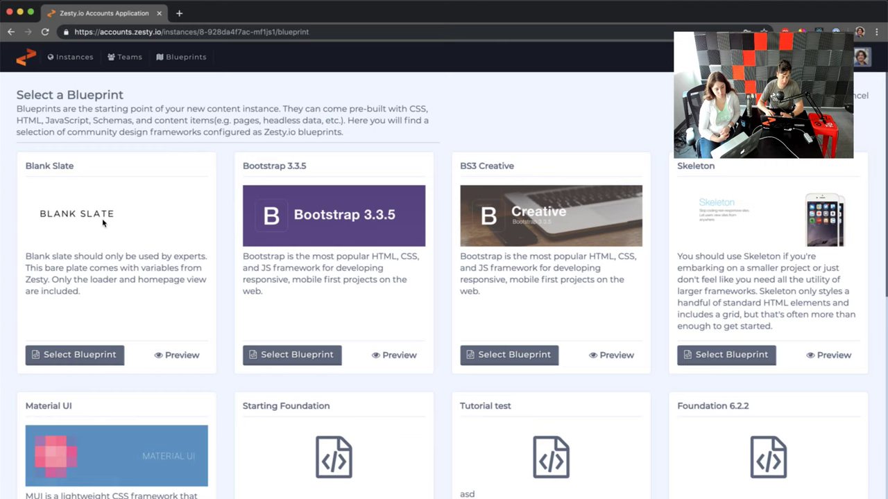
Choose the Blank Slate blueprint as the starting point of the new instance
scroll(298, 458, "down", 3)
scroll(333, 455, "up", 3)
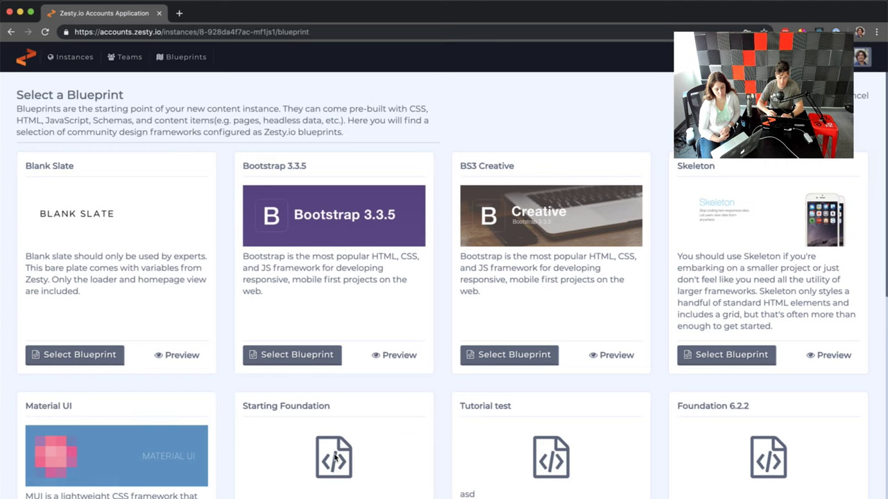
left_click(108, 353)
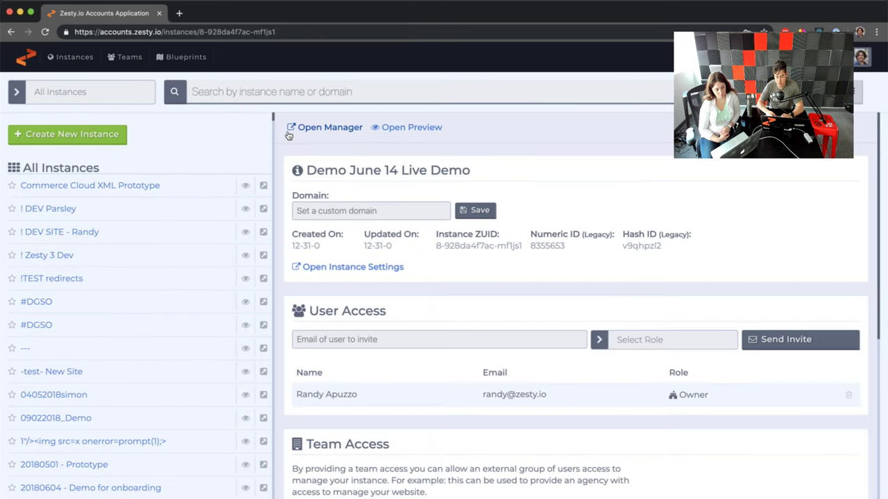
Examine the new instance's overview, including its domain, user access, team access and blueprint sections
scroll(370, 284, "down", 5)
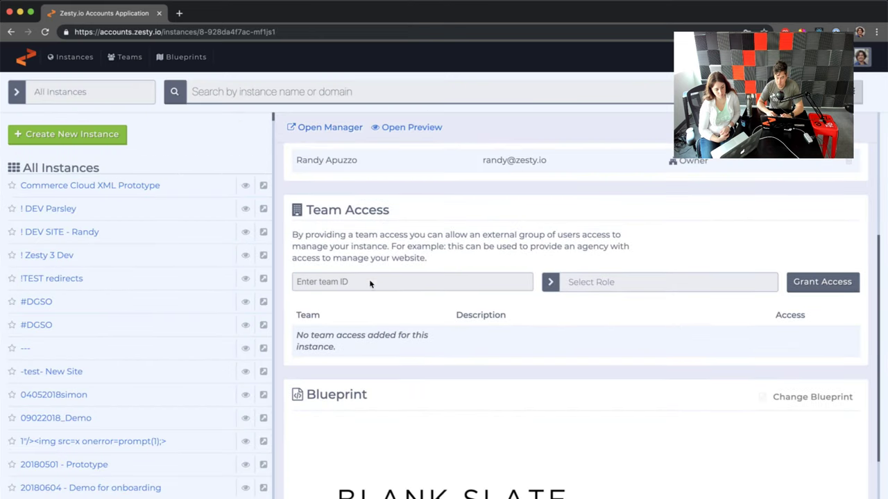
scroll(370, 284, "up", 3)
scroll(370, 284, "up", 2)
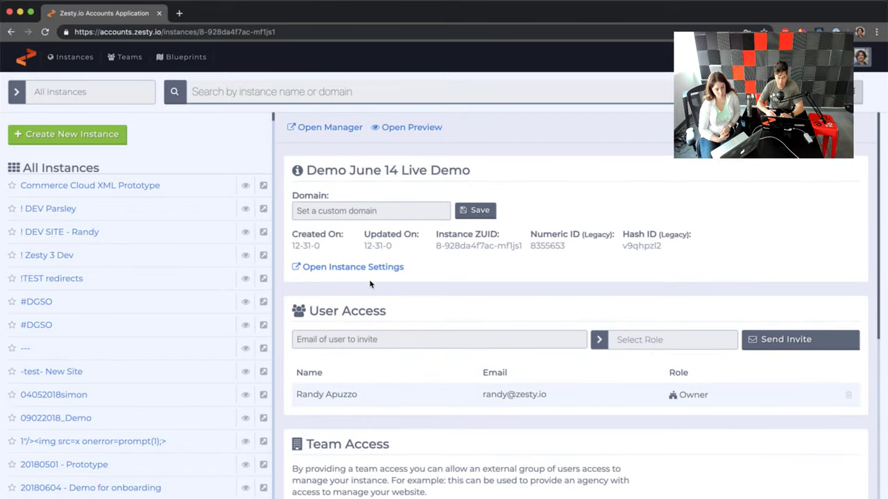
scroll(370, 284, "down", 2)
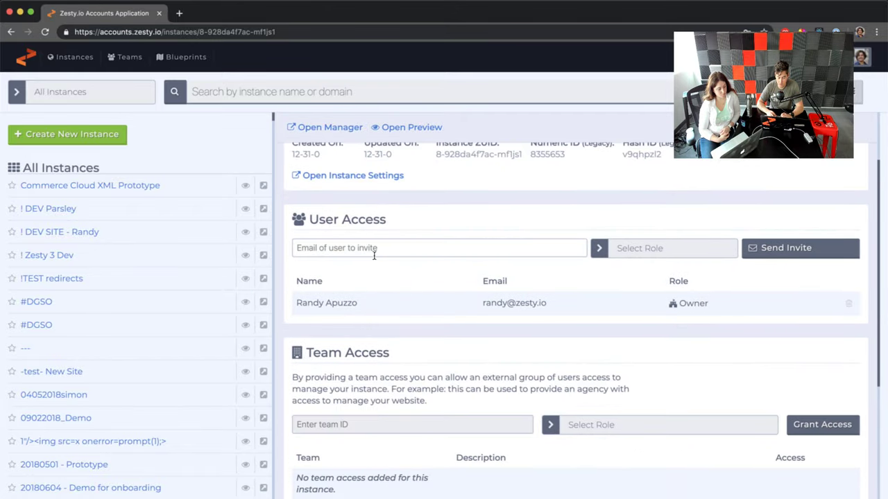
scroll(373, 385, "down", 5)
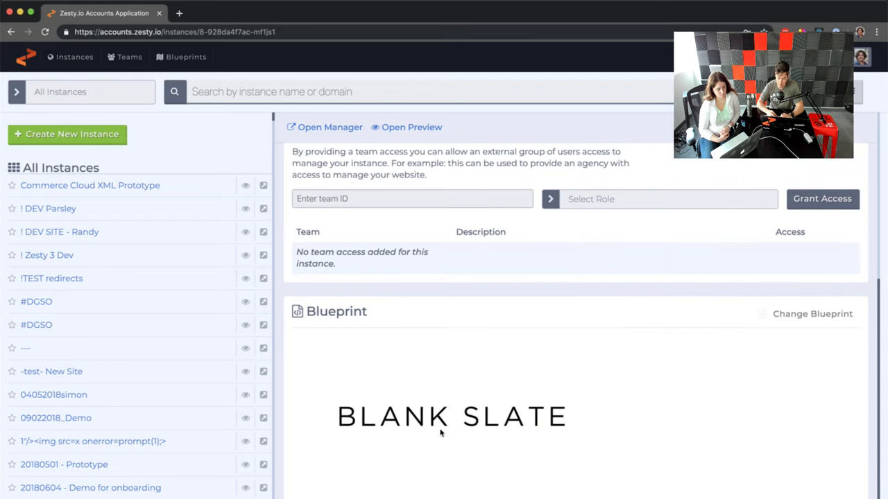
scroll(430, 446, "down", 2)
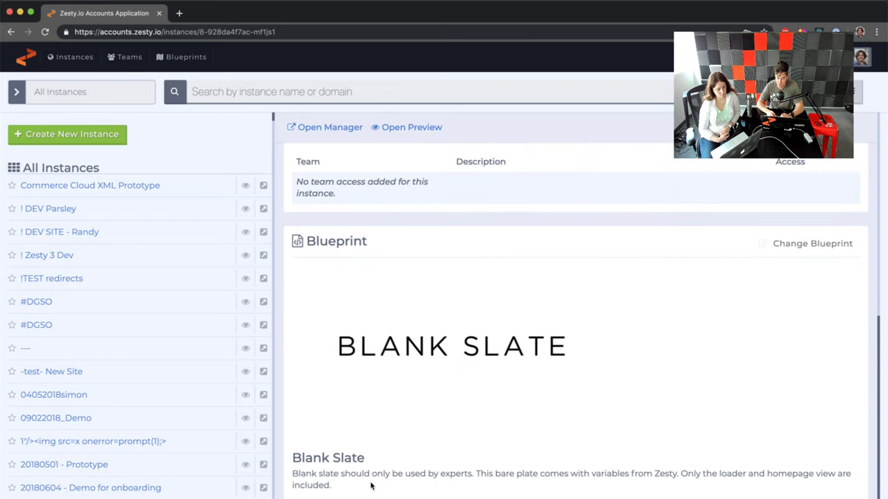
scroll(371, 486, "up", 9)
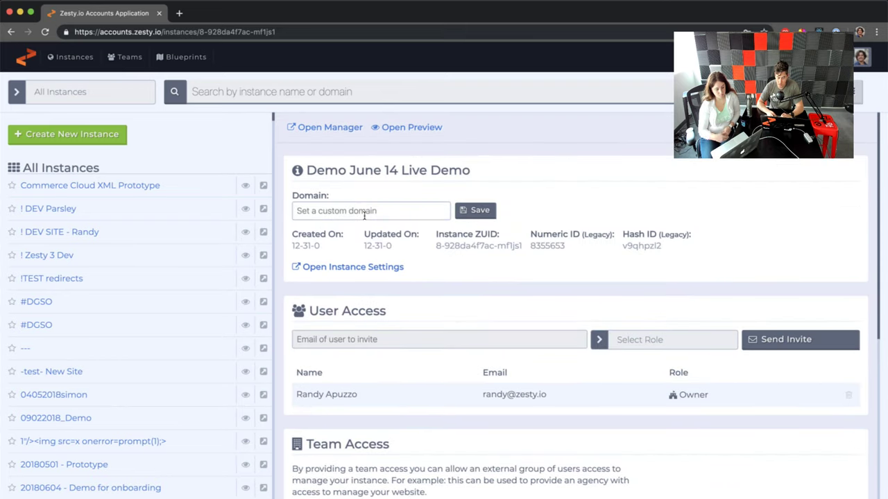
left_click(364, 212)
left_click(371, 167)
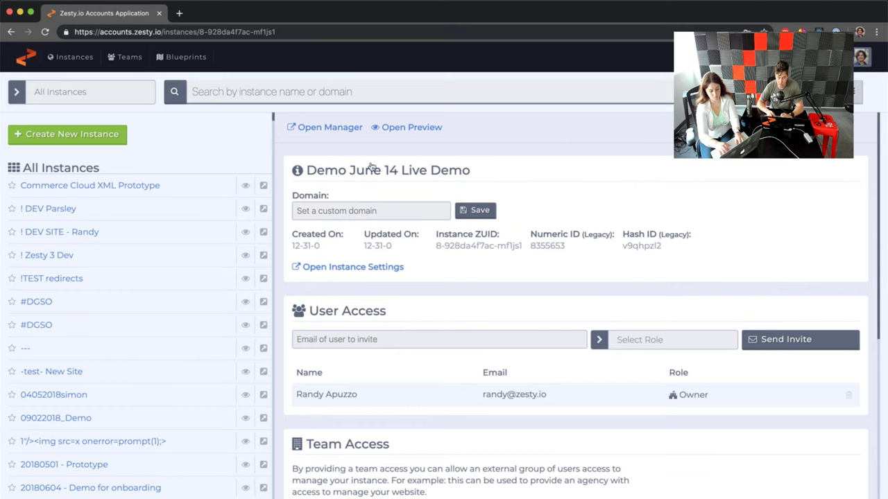
left_click(381, 342)
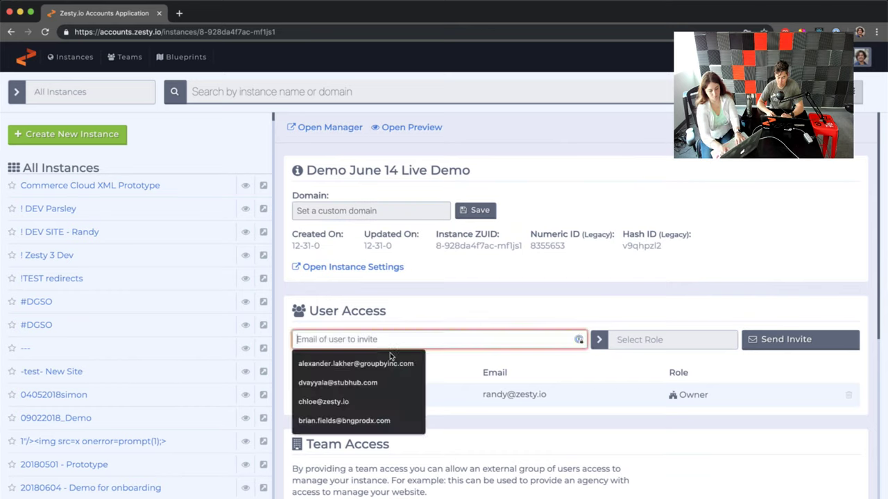
left_click(562, 359)
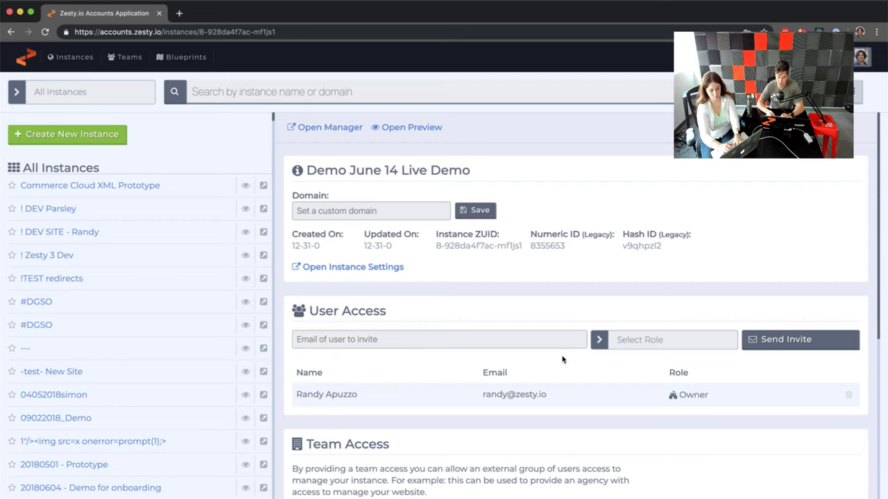
Open the content manager of the Demo June 14 Live Demo instance
left_click(318, 130)
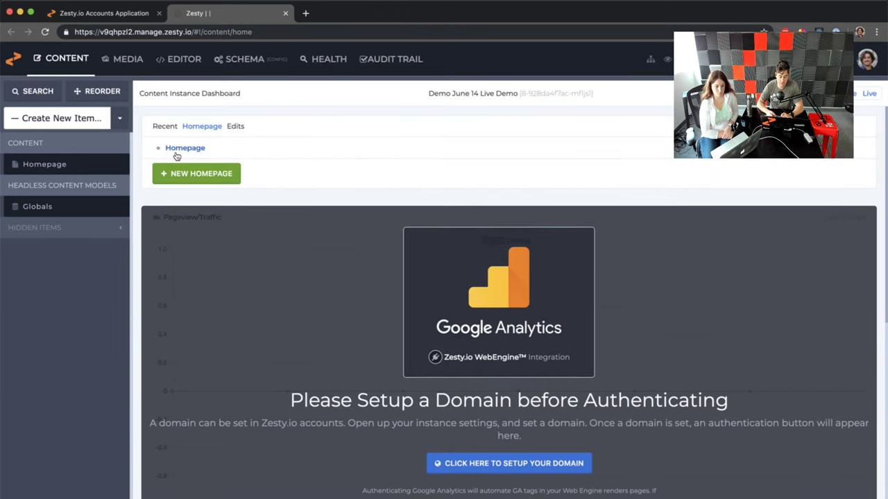
left_click(81, 208)
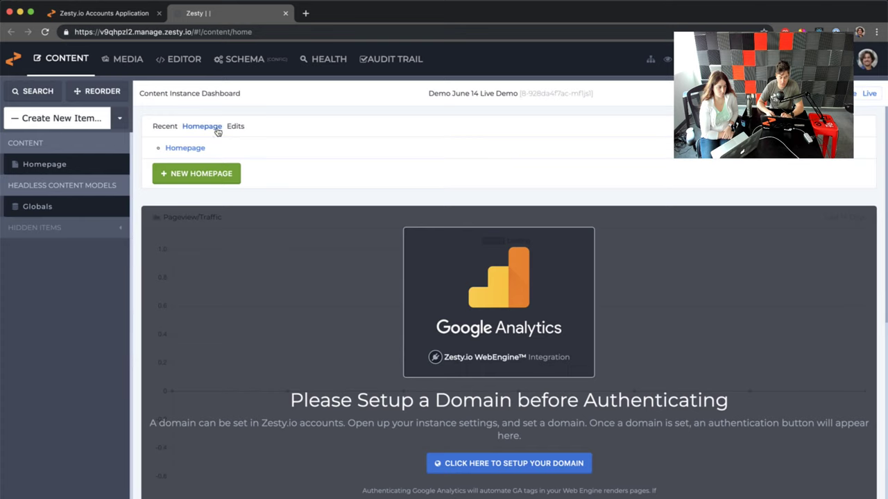
Return to the instance's accounts page, open its site preview and examine the homepage's body text
left_click(130, 16)
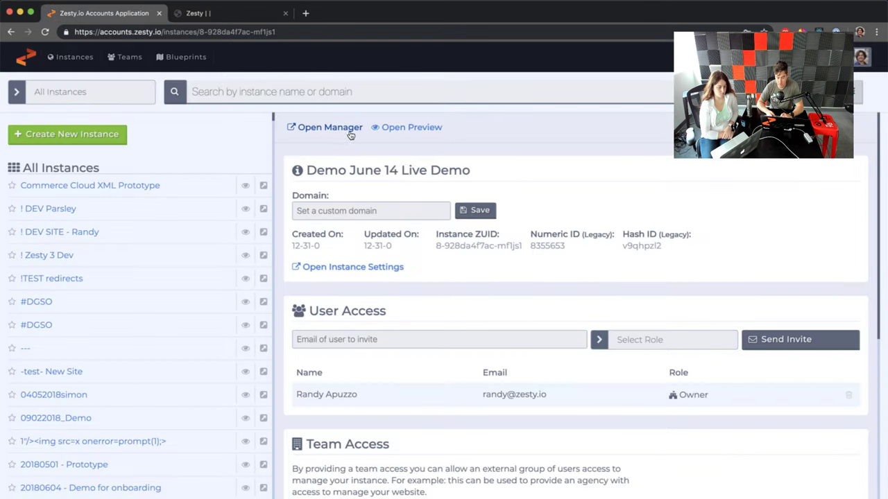
left_click(407, 130)
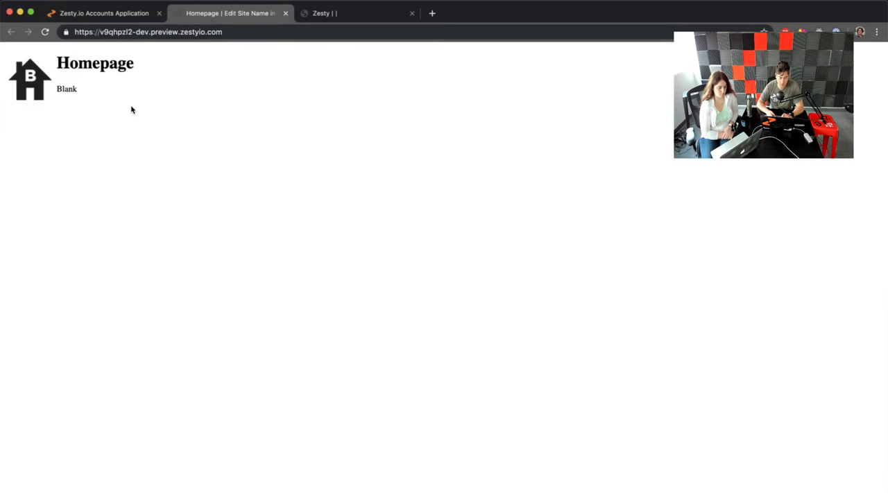
mouse_move(132, 109)
left_mouse_down()
mouse_move(79, 76)
mouse_move(34, 66)
mouse_move(139, 101)
left_mouse_up()
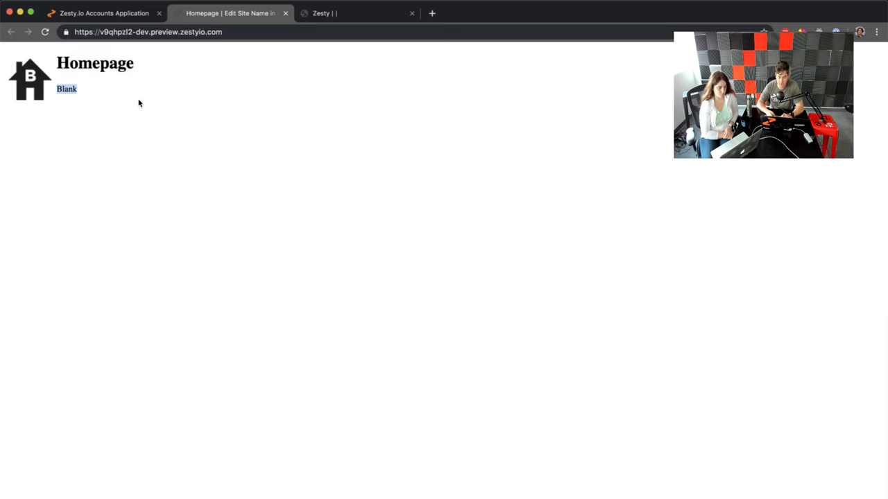
In the instance manager, set the Homepage item's Lead in Title to "Hello World" and save it
left_click(348, 13)
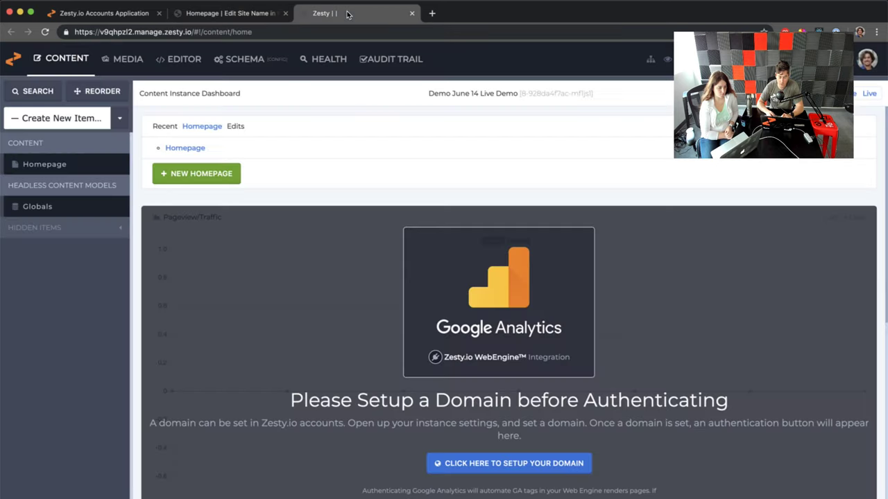
left_click(69, 170)
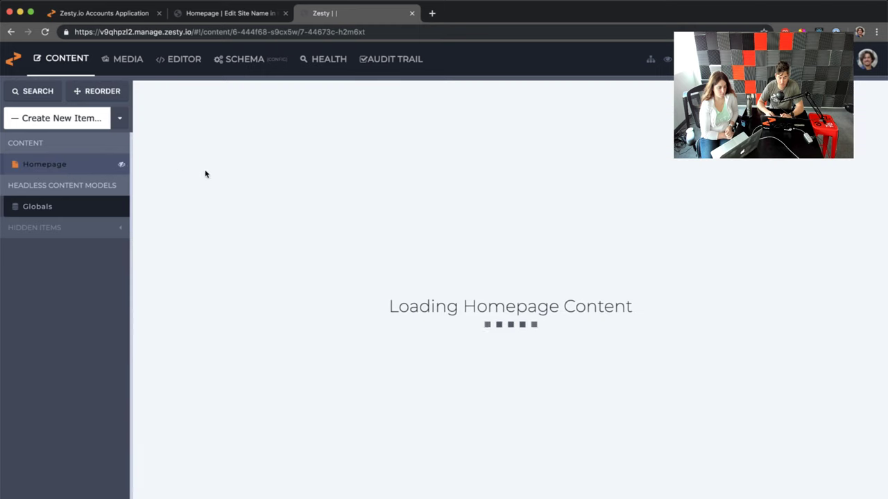
scroll(228, 193, "down", 2)
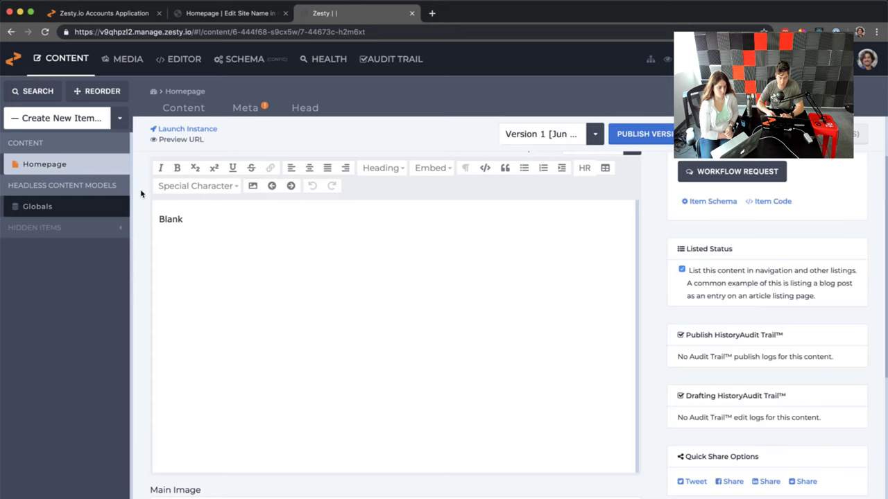
scroll(215, 164, "up", 2)
double_click(207, 195)
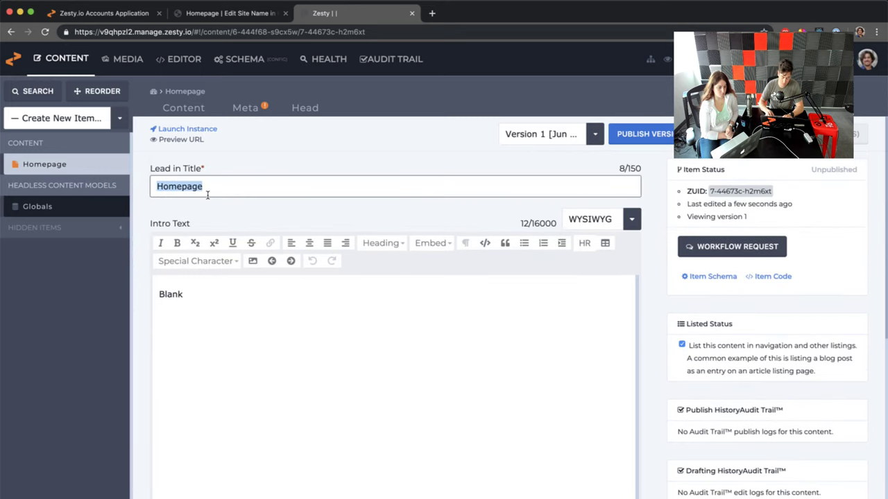
type("Hello World")
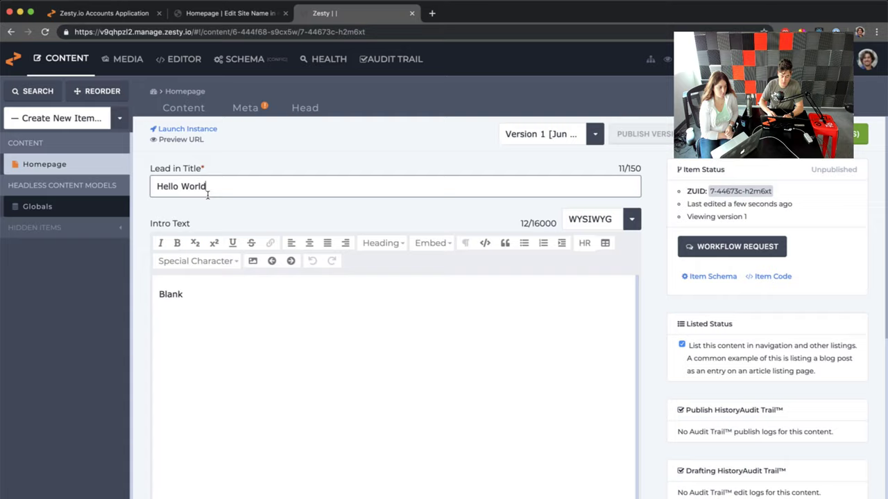
key("ctrl+s")
Reload the site preview and check the homepage heading
left_click(225, 13)
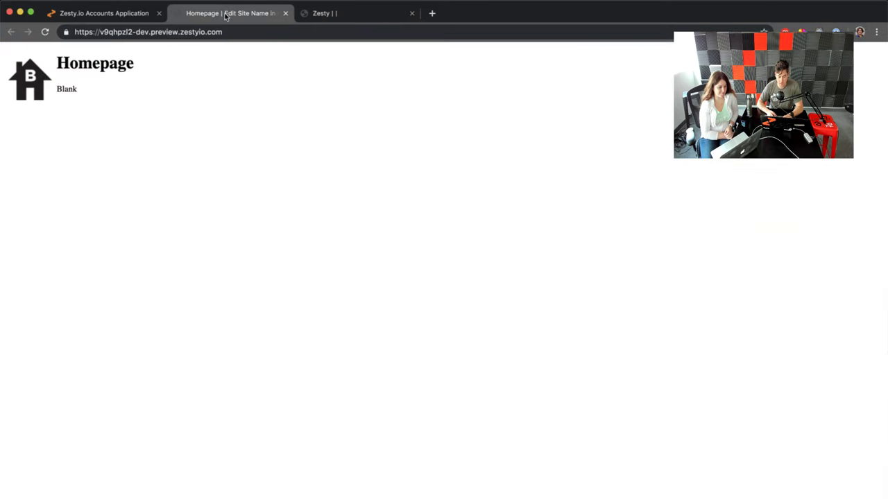
key("super+r")
double_click(131, 69)
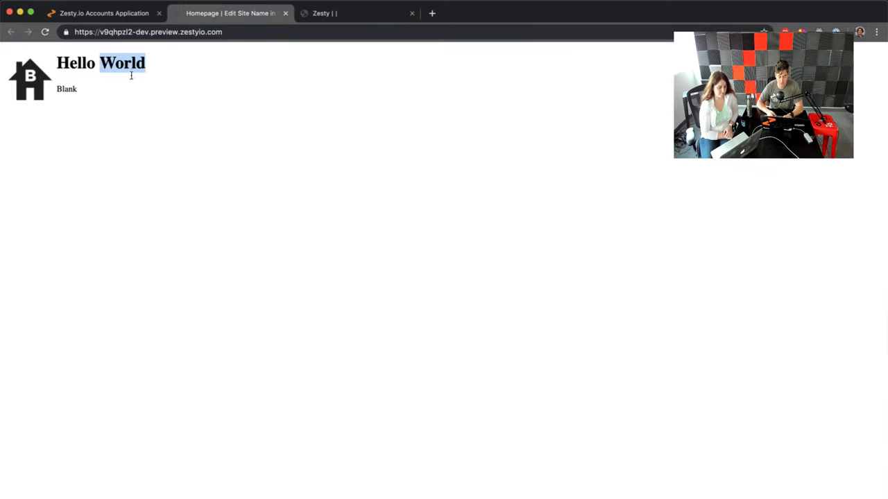
left_click(126, 86)
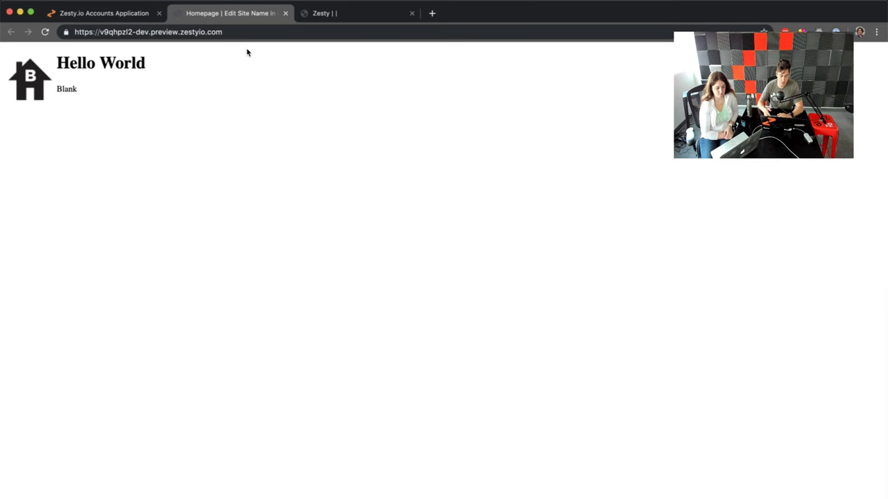
Back in the instance manager, open the schema of the Homepage content model to show its fields
left_click(319, 15)
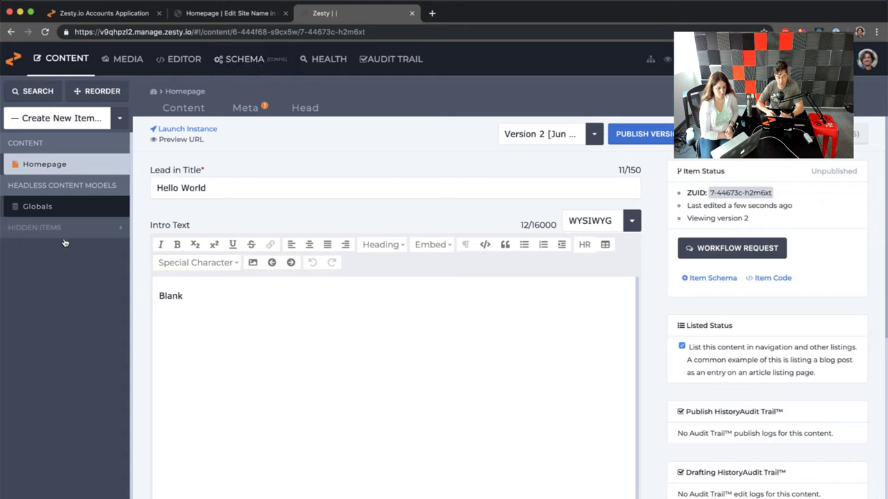
left_click(260, 69)
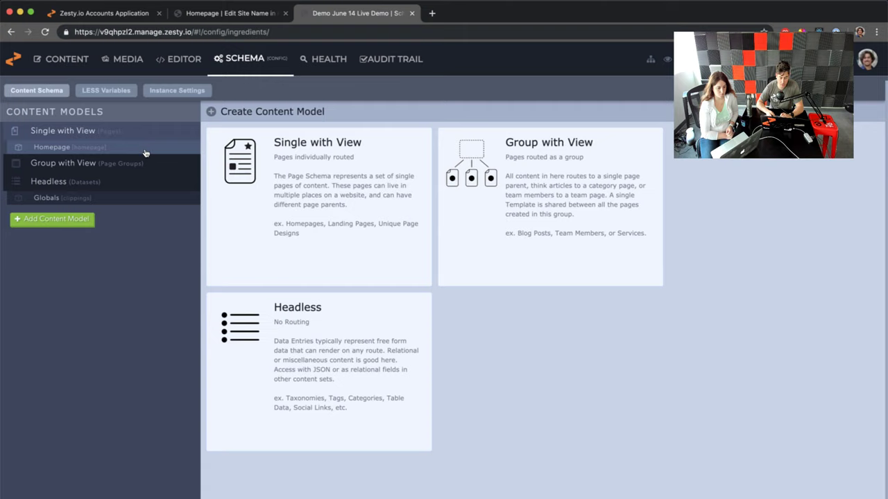
left_click(139, 148)
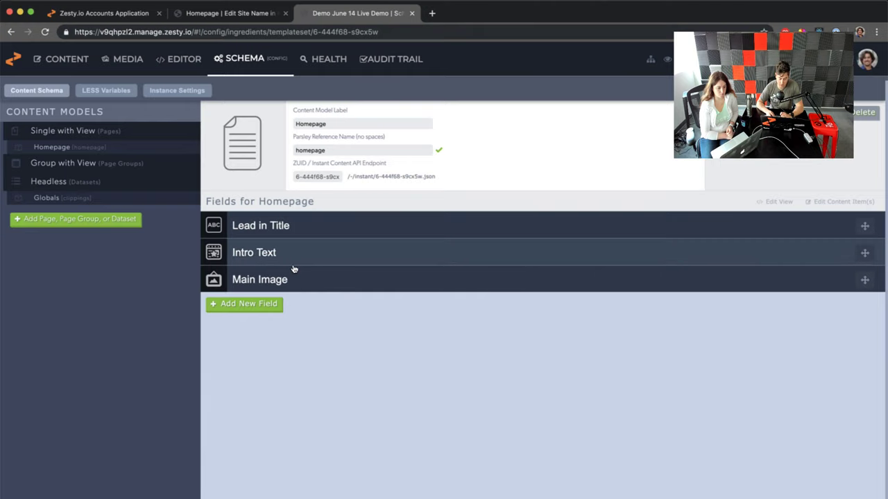
Add a Text field labelled "Title 2" to the Homepage content model and place it directly below Lead in Title
left_click(266, 309)
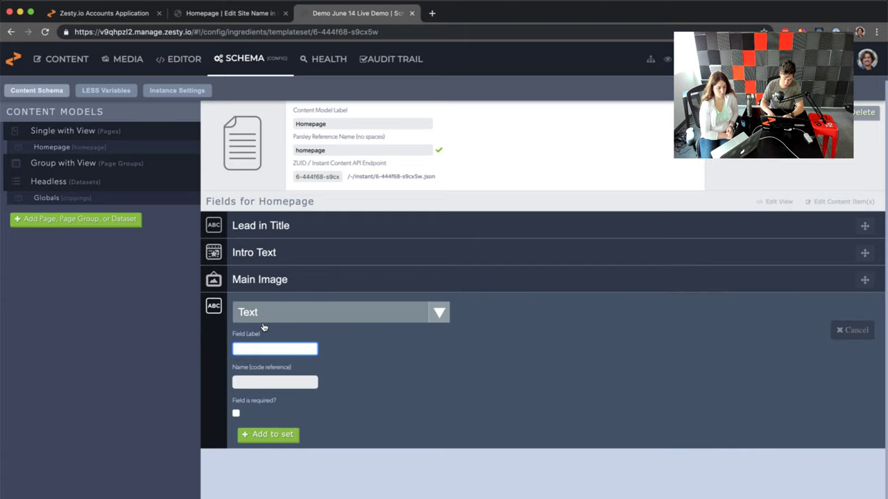
type("Title 2")
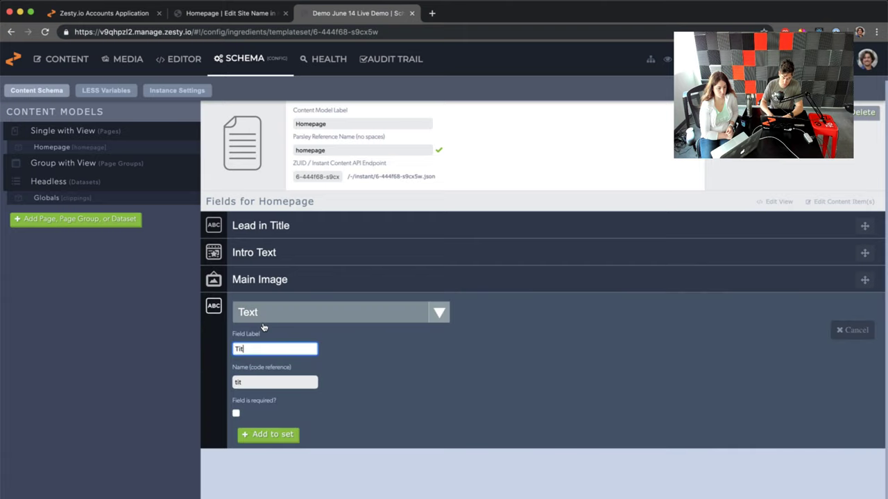
left_click(270, 435)
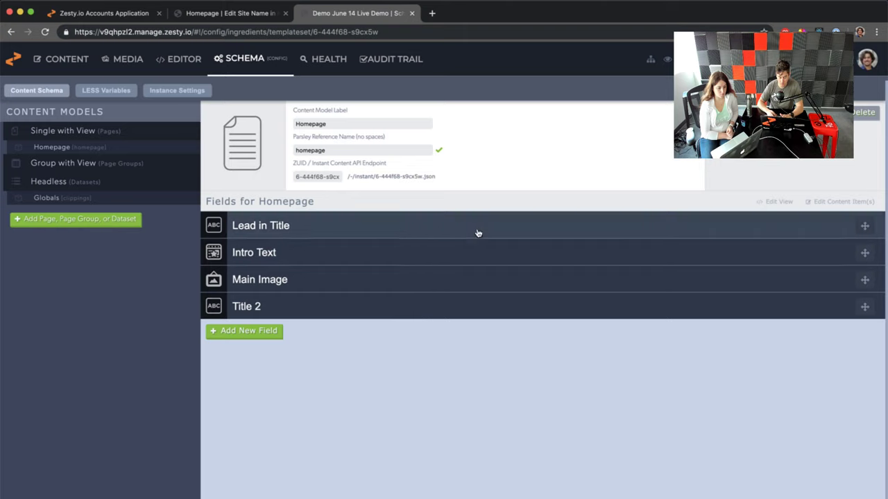
left_click_drag(872, 308, 867, 253)
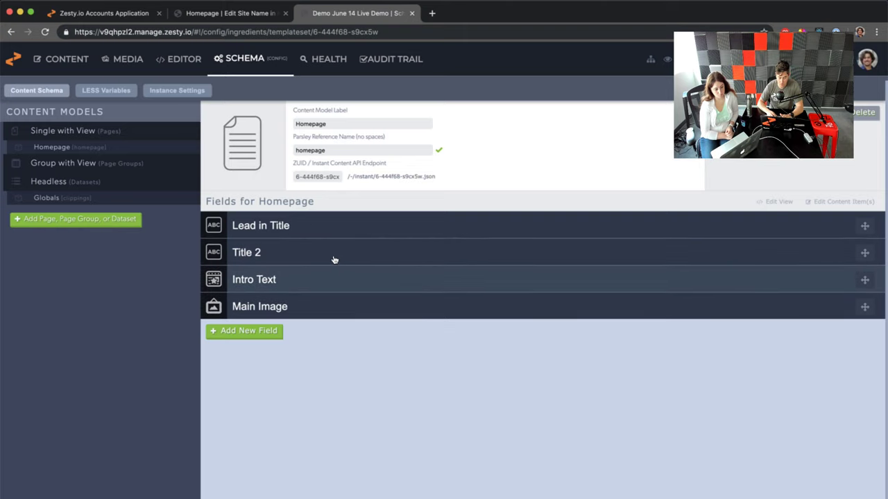
Open the Homepage content item, set its Title 2 to "Hello Mars" and save it
left_click(69, 64)
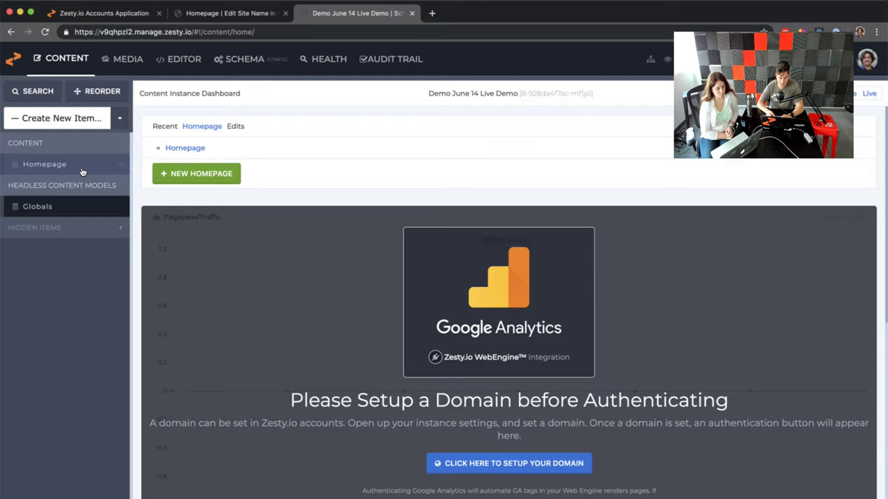
left_click(81, 172)
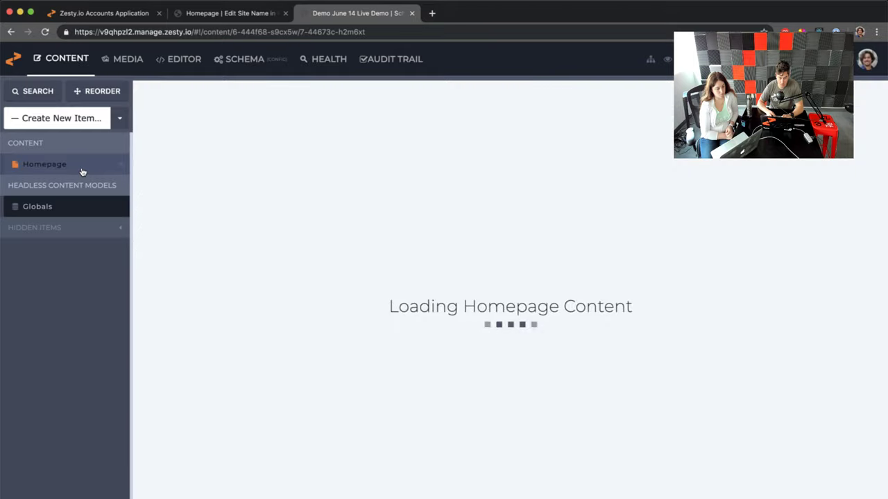
left_click(191, 240)
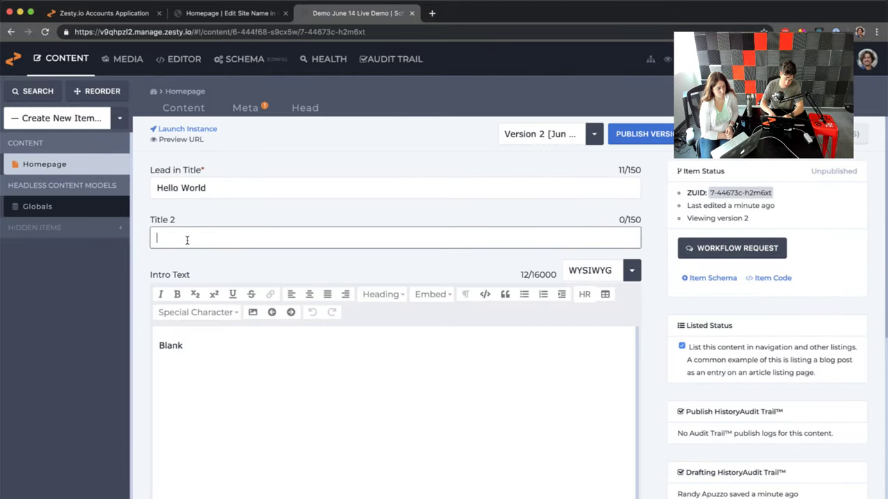
type("Hello Mard")
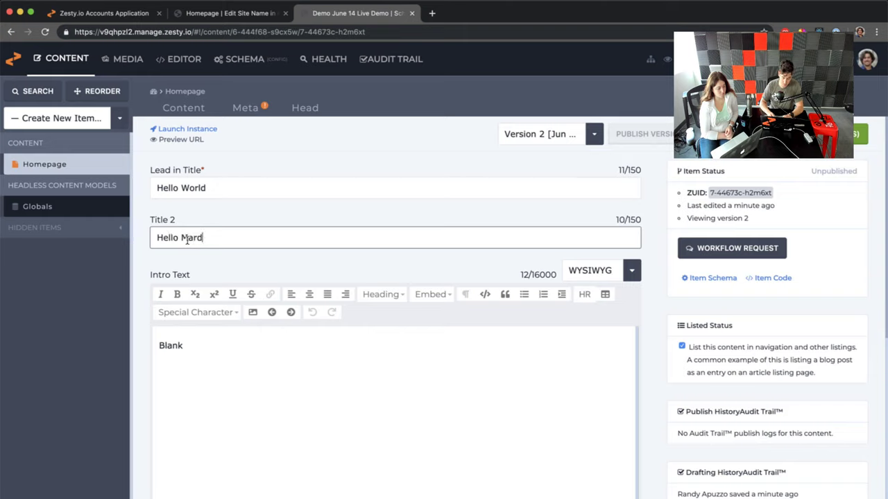
key("BackSpace")
type("s")
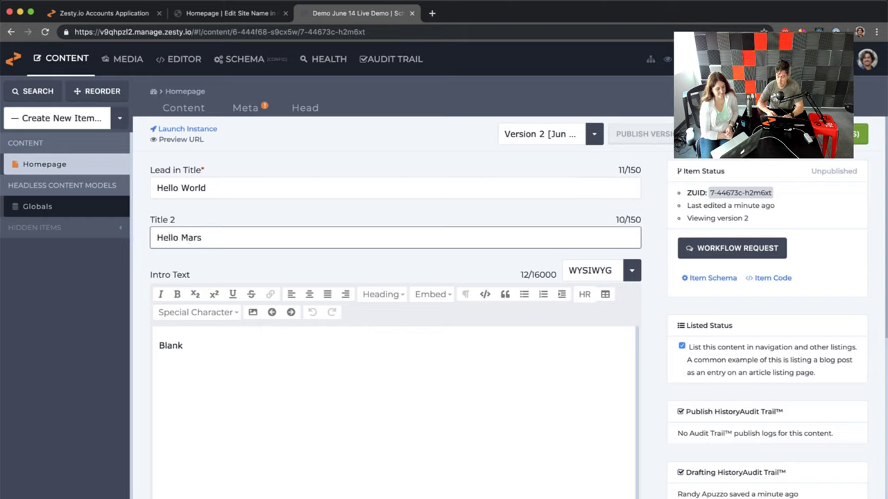
key("ctrl+s")
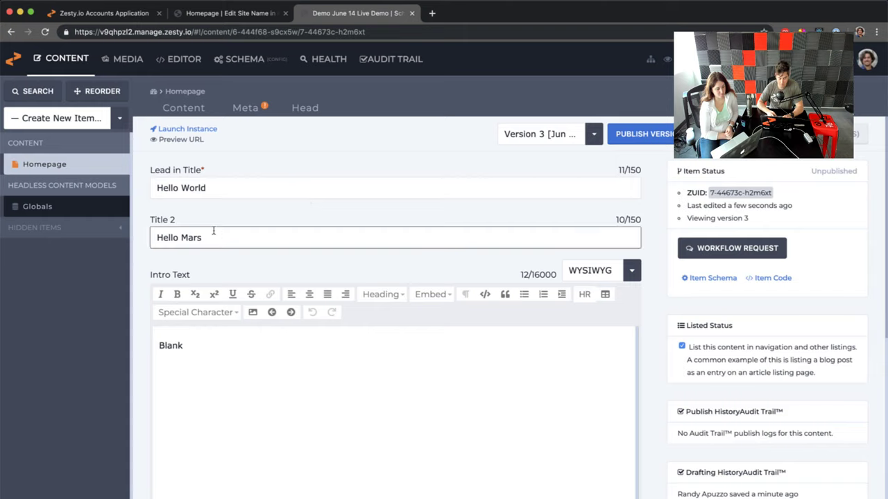
Compare the title fields across the Homepage item's versions, viewing Version 1 and Version 2 before returning to Version 3
double_click(199, 189)
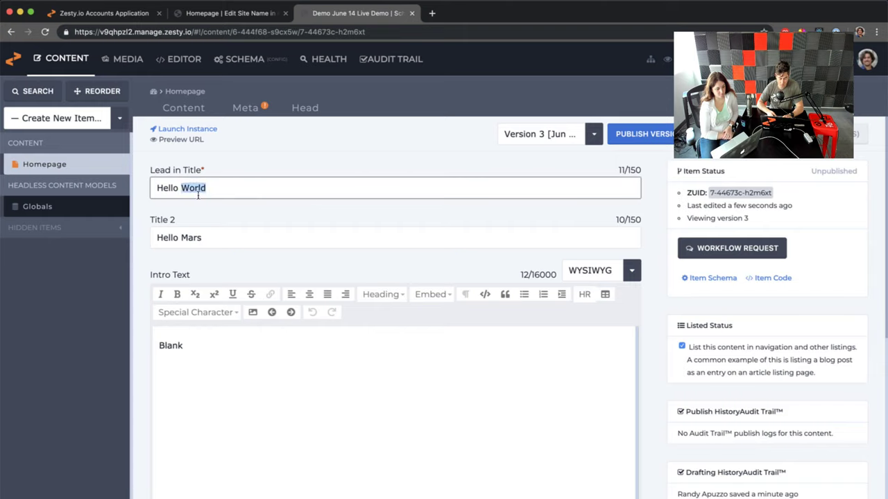
left_click(202, 238)
double_click(167, 237)
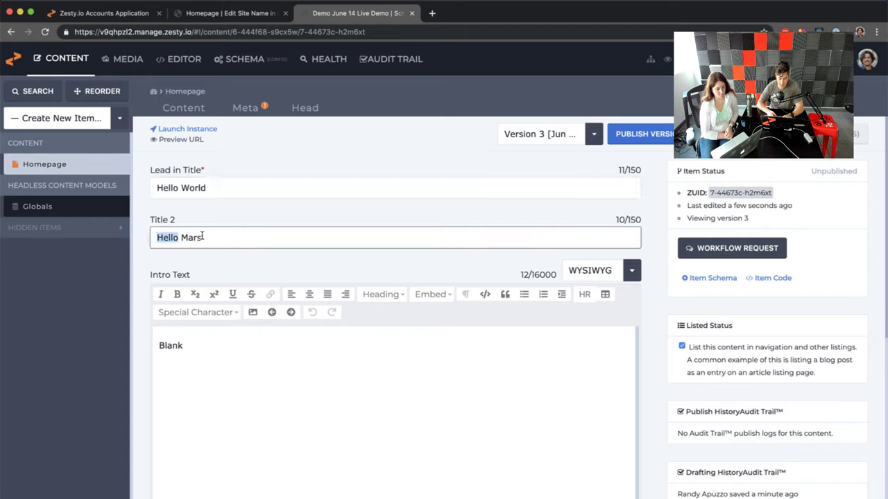
left_click(551, 142)
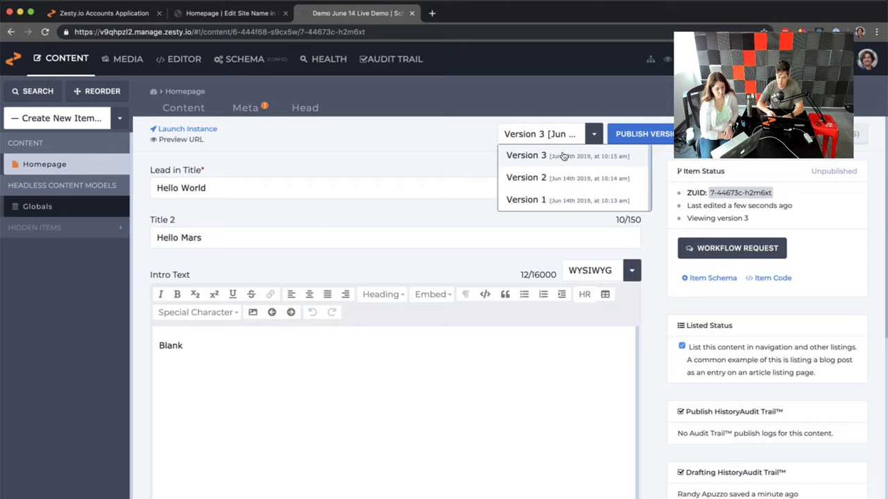
left_click(551, 202)
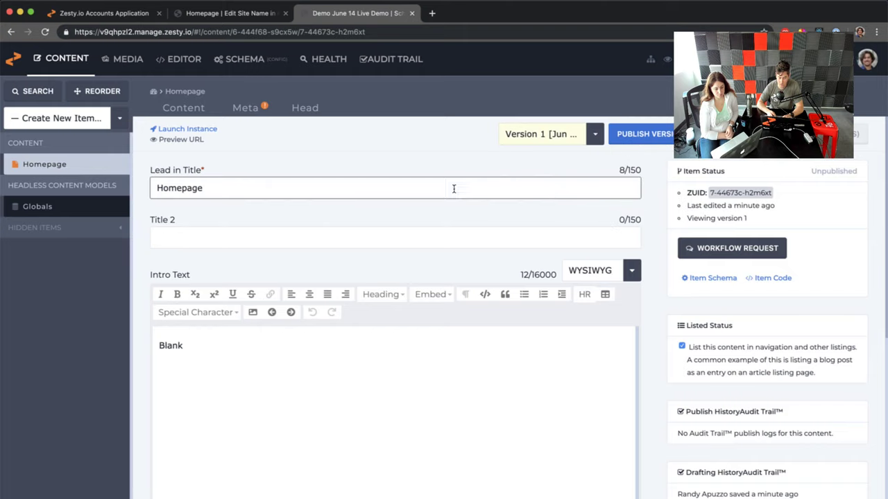
left_click(528, 134)
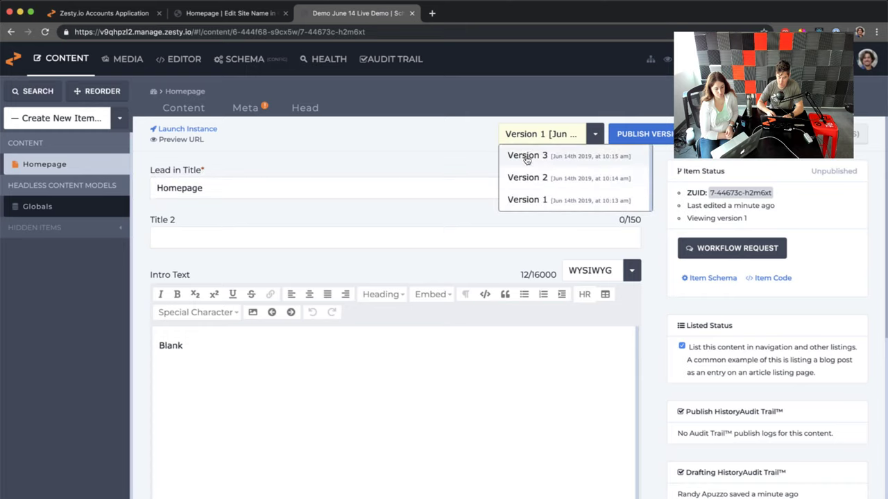
left_click(525, 175)
left_click(573, 133)
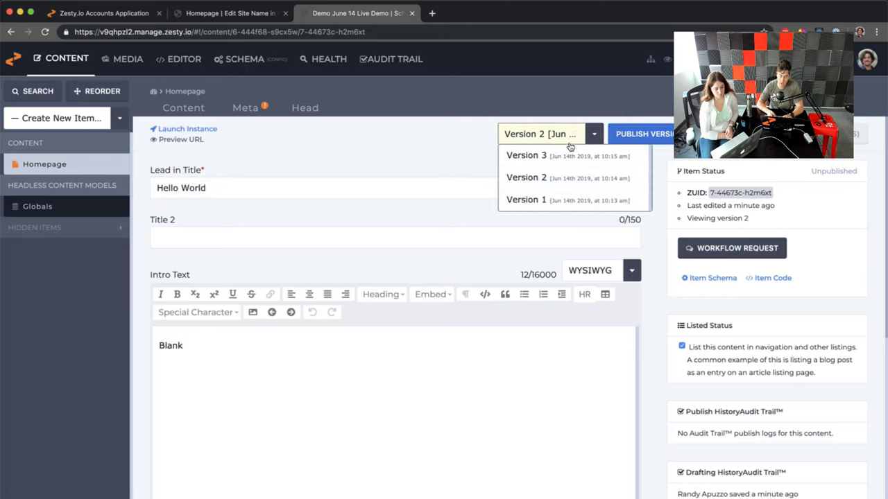
left_click(566, 165)
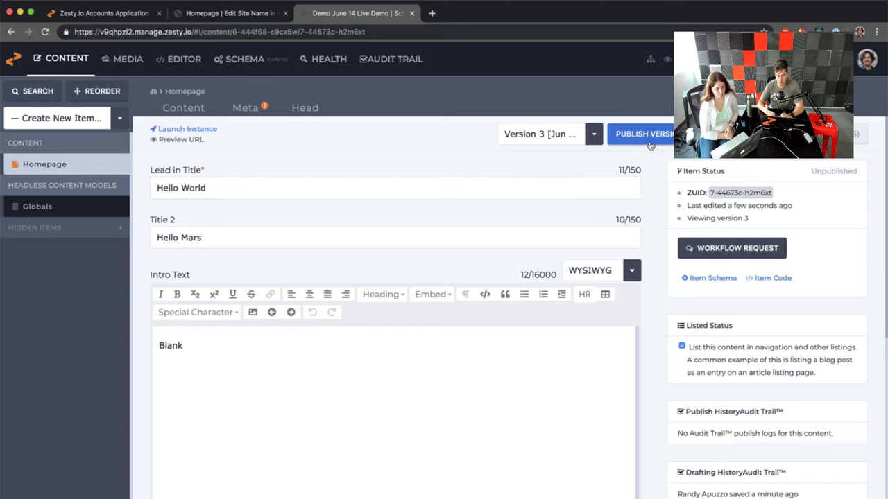
Open the Homepage item's preview, close it, reload the existing site preview and return to the content item
left_click(184, 141)
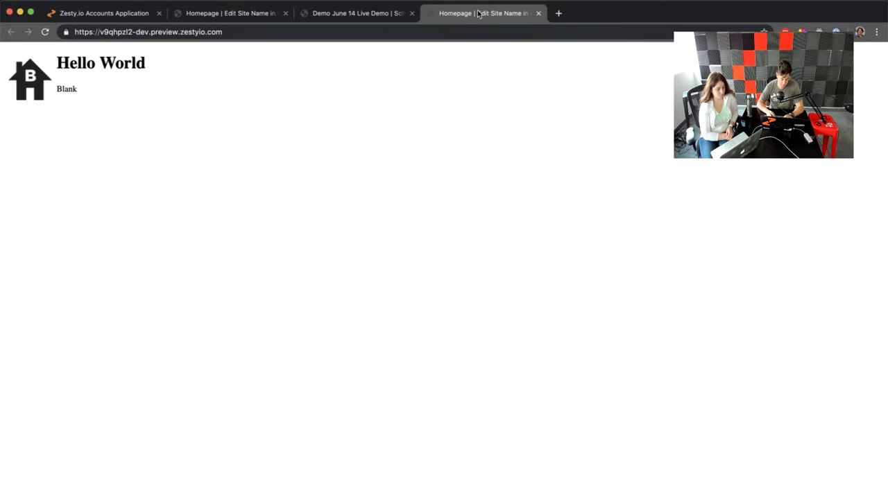
key("super+w")
left_click(238, 19)
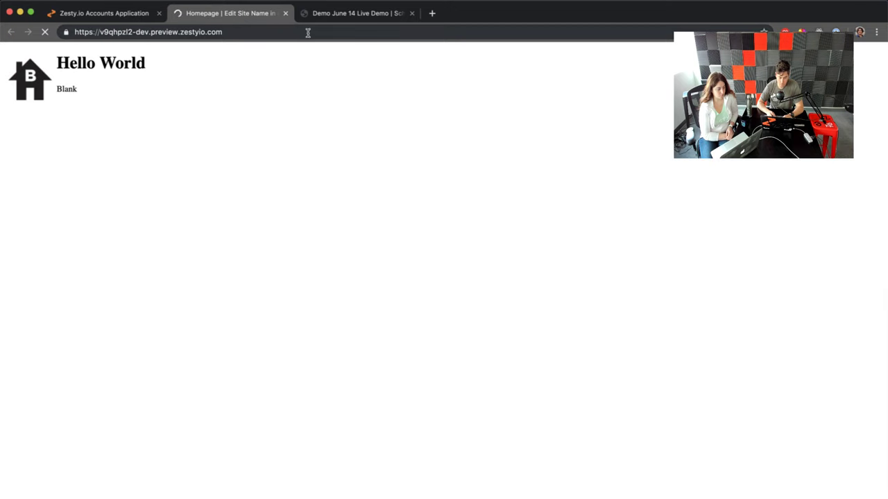
left_click(337, 19)
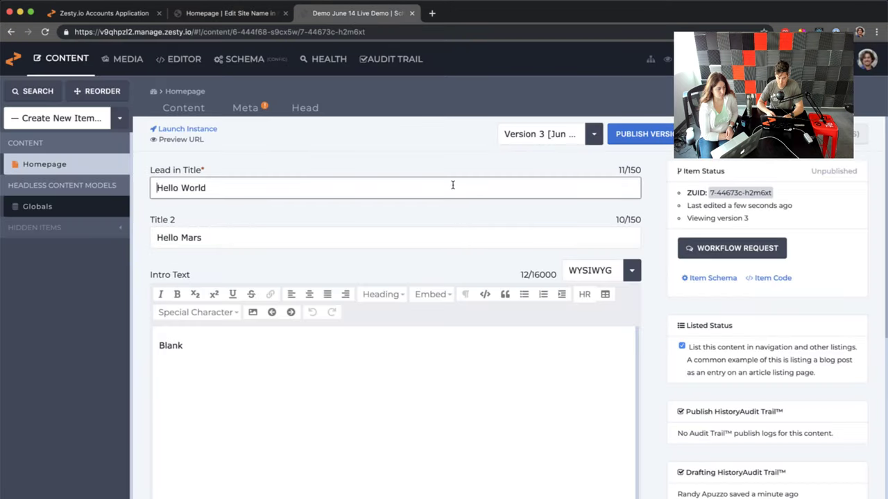
View the Homepage item's Version 2 again and switch back to Version 3
left_click(548, 134)
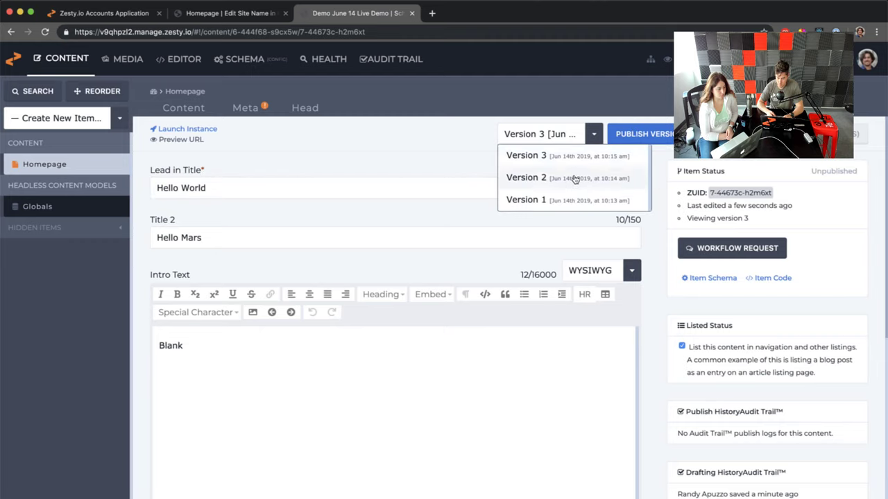
left_click(574, 179)
left_click(555, 134)
left_click(570, 156)
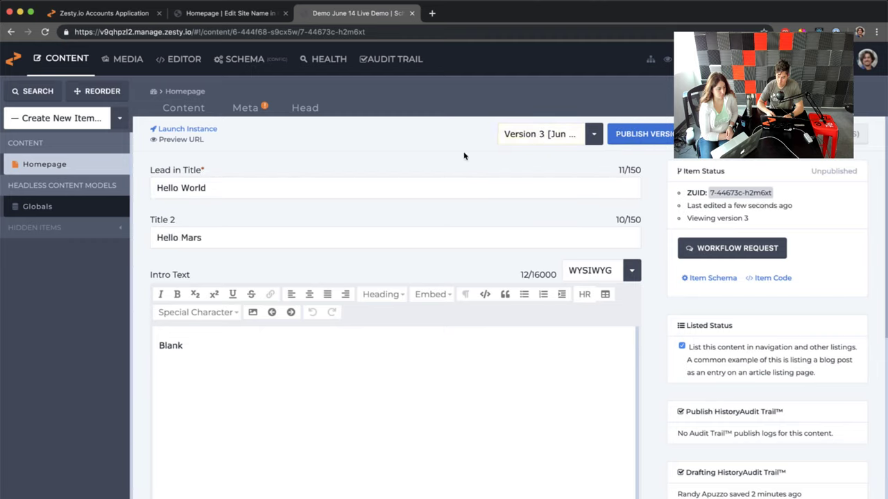
Check the site preview against the Homepage item's Title 2 content, ending on the content item
left_click(232, 17)
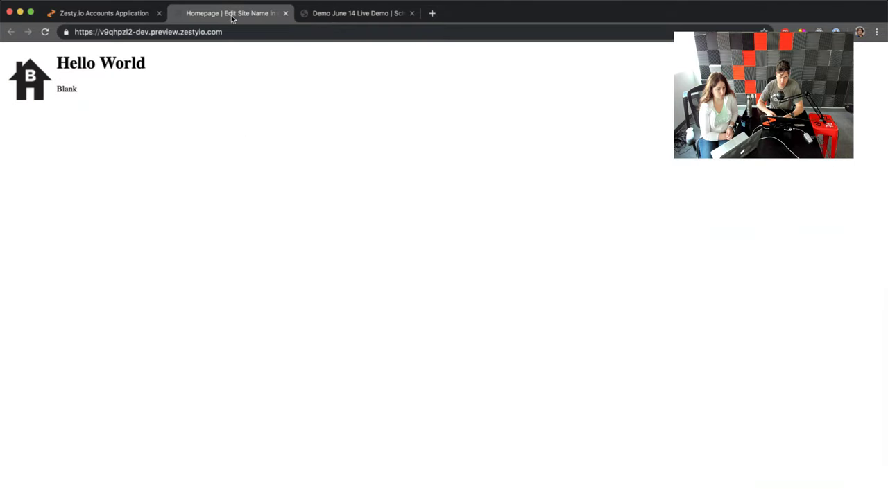
left_click(353, 13)
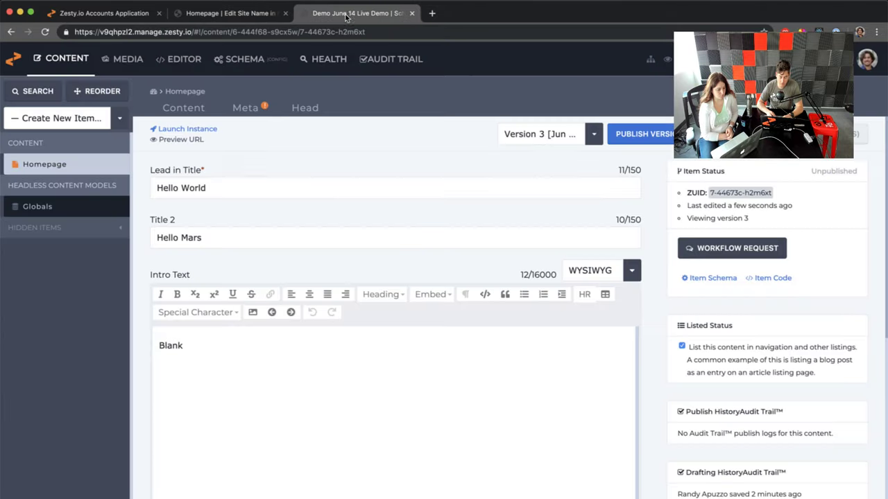
left_click(162, 220)
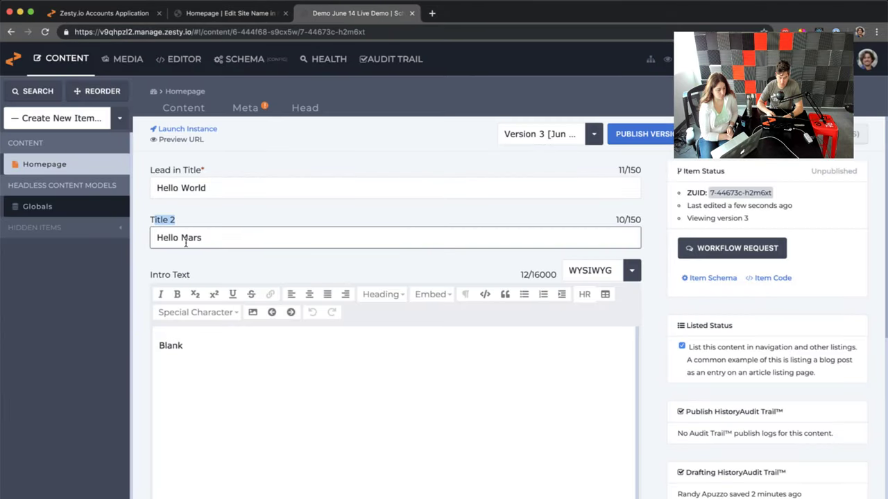
triple_click(185, 240)
left_click(234, 17)
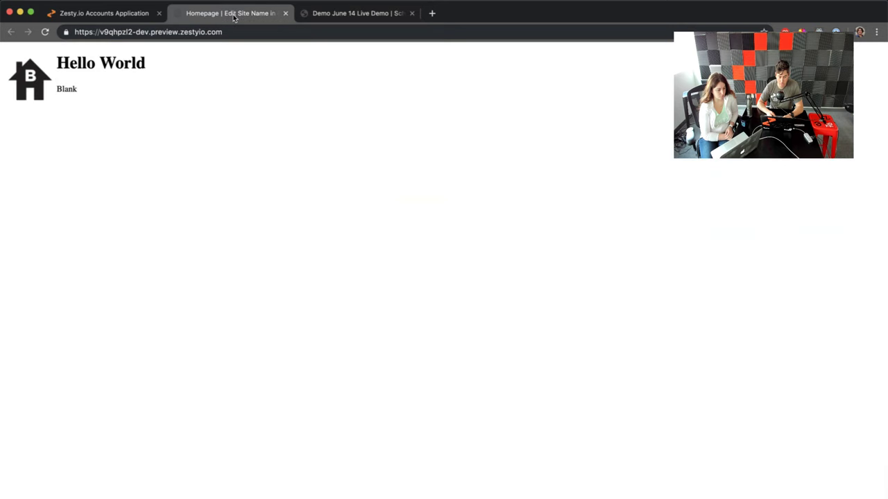
left_click(324, 15)
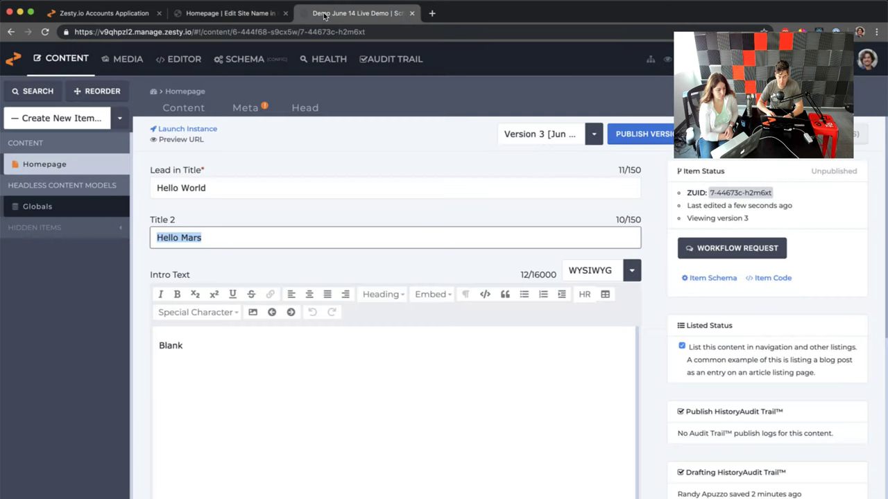
Review the Homepage content model's fields in the schema and open the homepage view's code
left_click(243, 67)
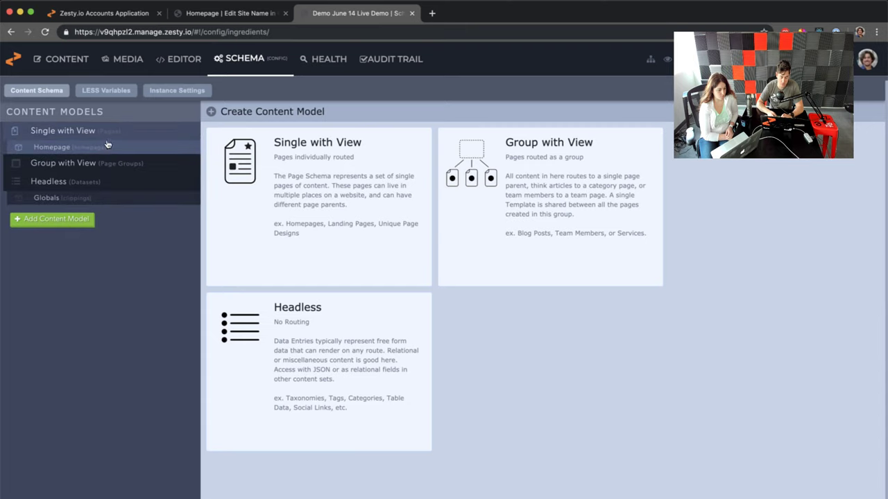
left_click(104, 149)
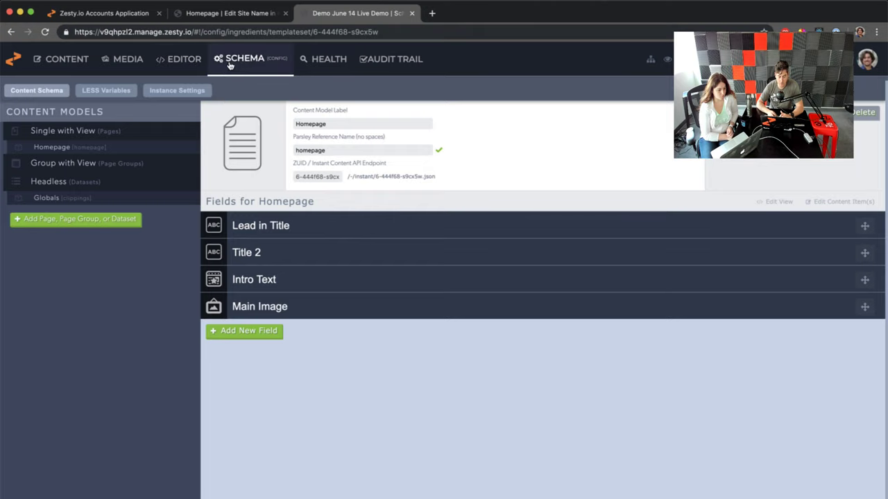
left_click(194, 63)
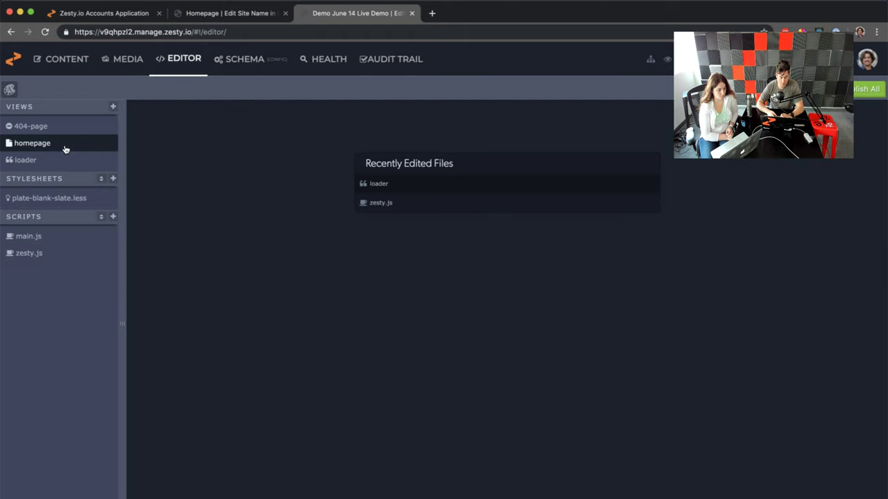
left_click(64, 149)
Examine the heading-image block in the homepage view's code
left_click(212, 158)
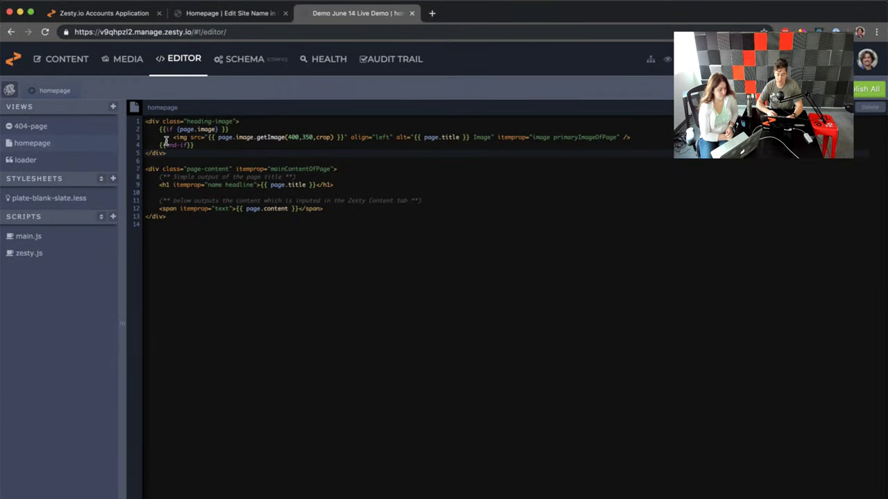
left_click(239, 200)
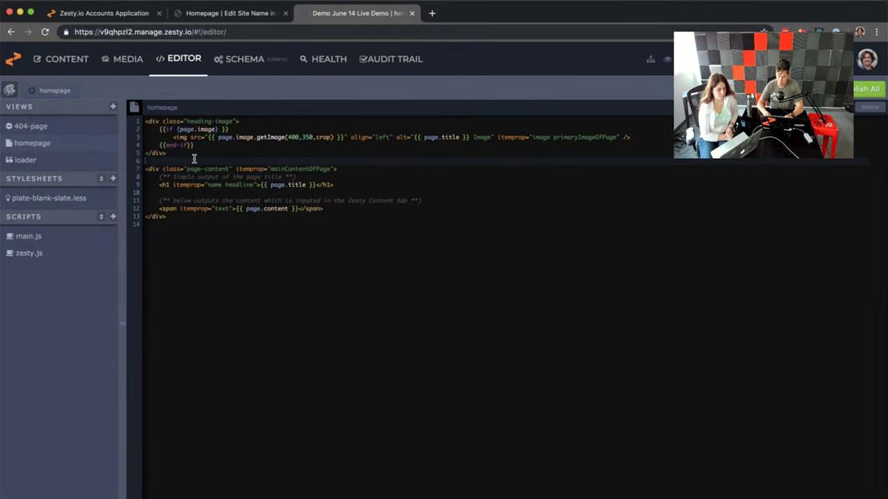
left_click_drag(187, 159, 166, 122)
left_click(168, 128)
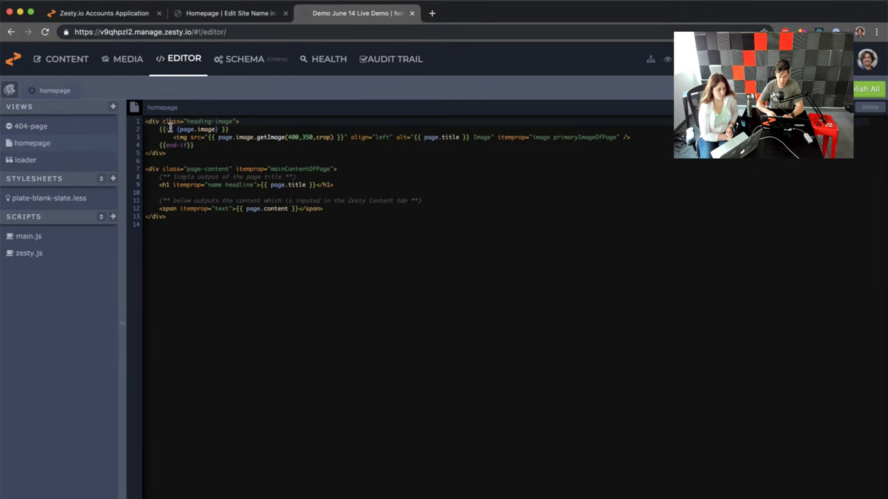
Duplicate the h1 headline line directly below itself in the homepage view and change the copy's tags to h2
left_click(279, 187)
left_click(296, 187)
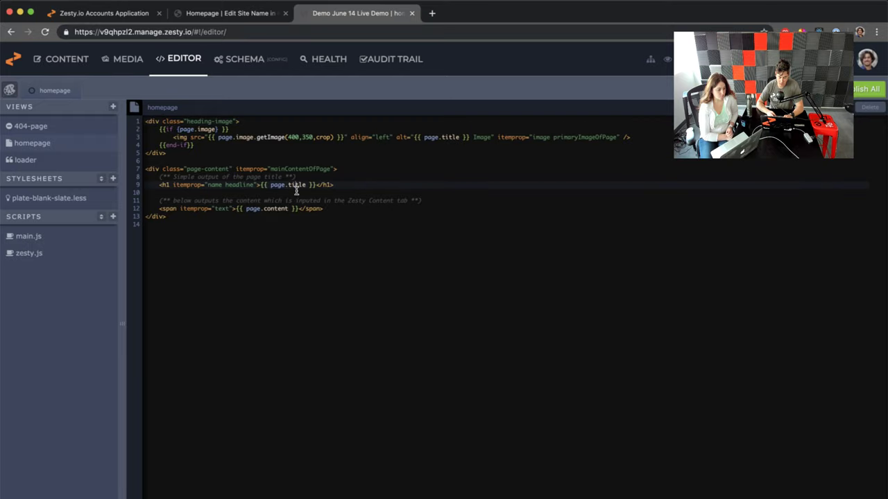
triple_click(334, 186)
key("ctrl+c")
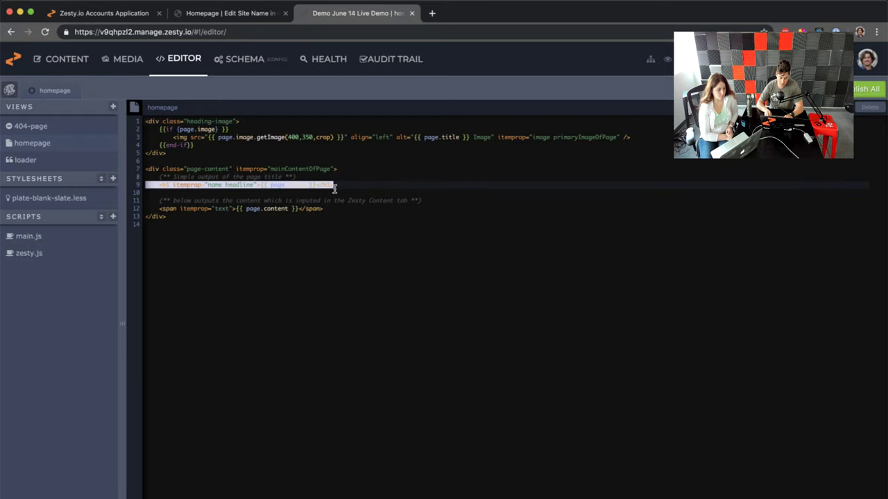
left_click(334, 186)
key("Return")
key("ctrl+v")
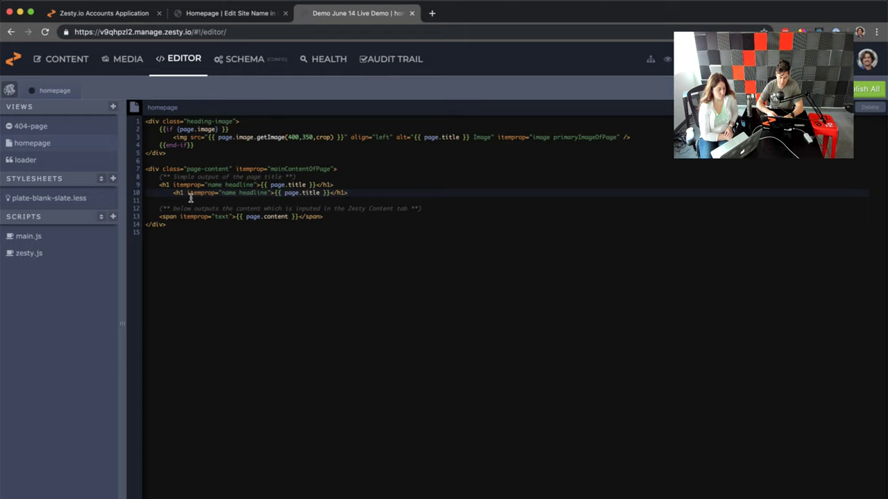
key("BackSpace")
type("2")
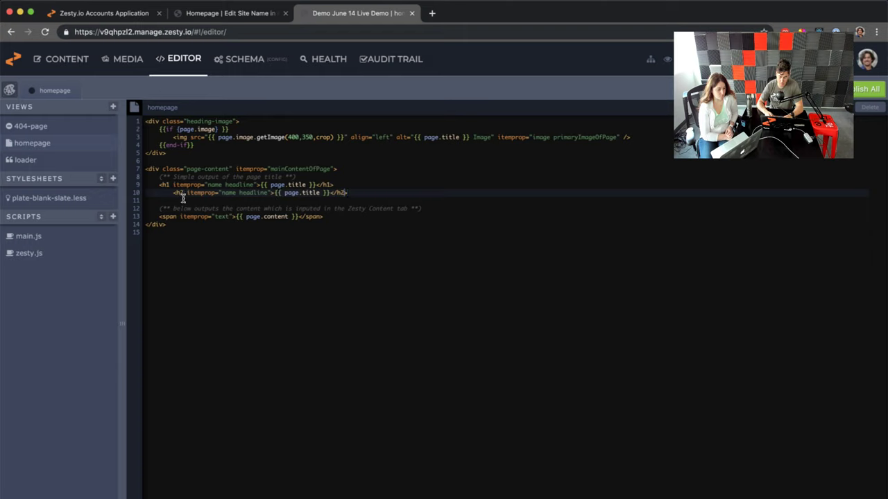
Replace the title field in the h2 line's page reference with the suggested title_2 field
double_click(312, 194)
key("BackSpace")
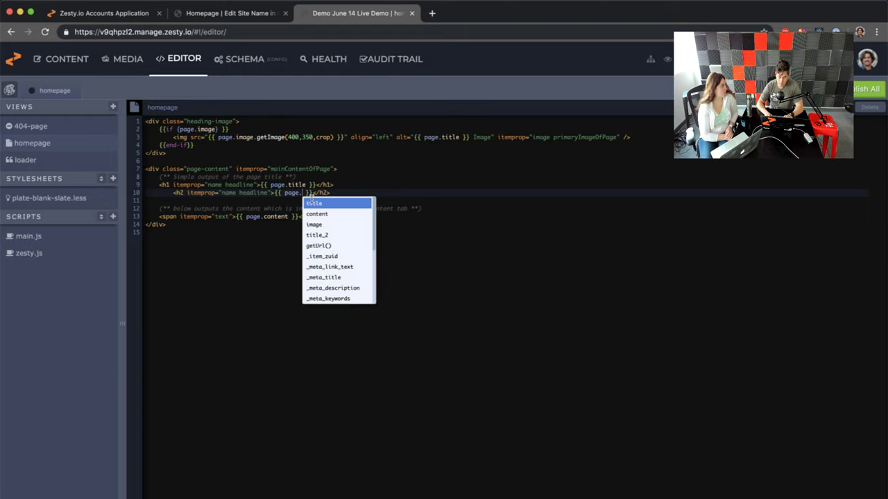
key("Down")
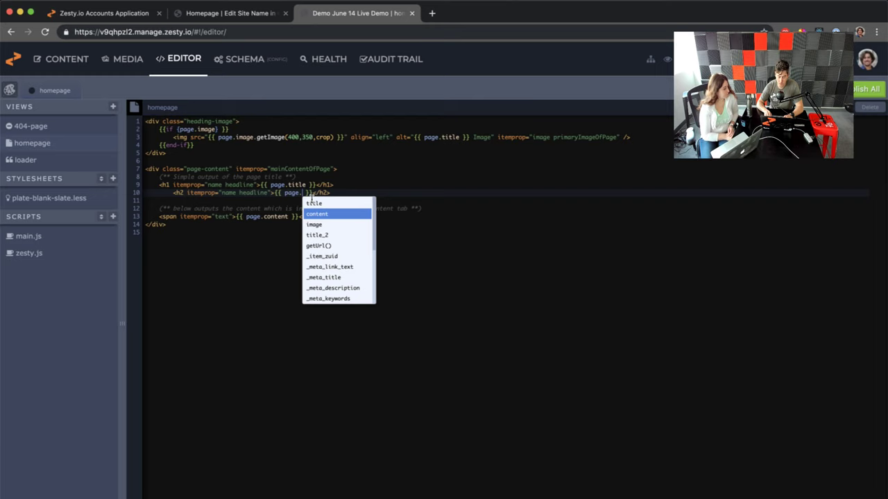
key("Down")
key("Down")
key("Up")
key("Up")
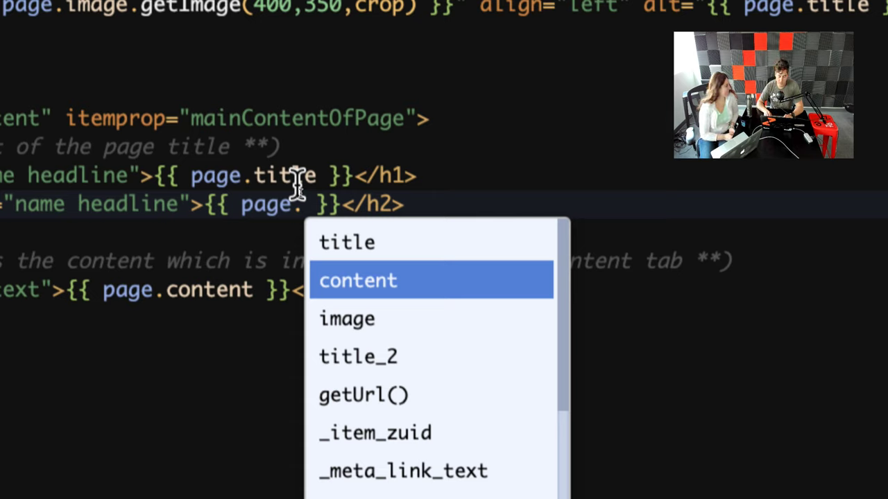
key("Up")
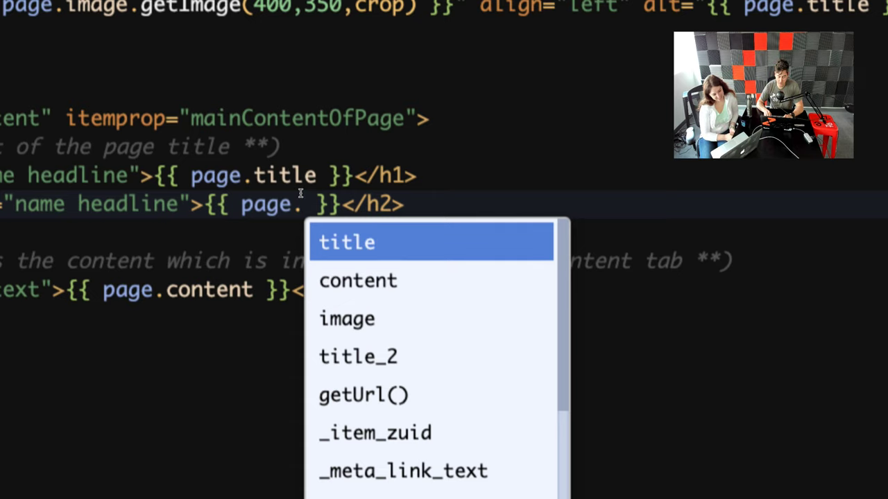
key("Down")
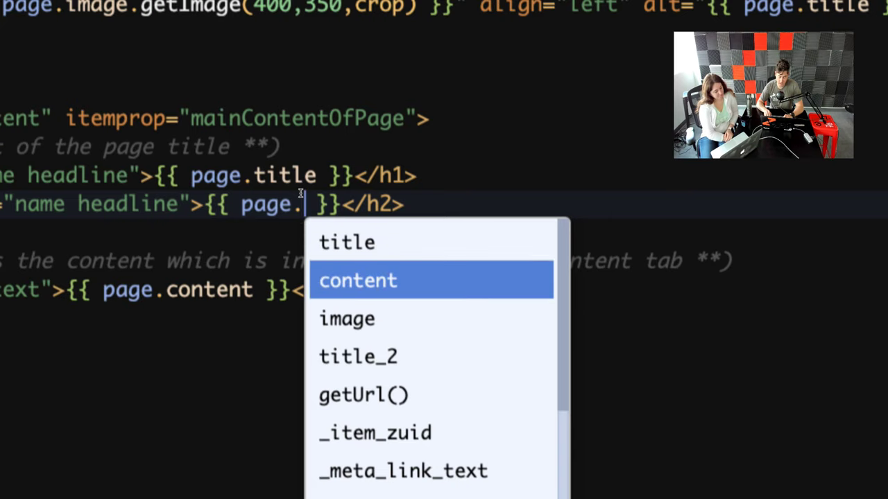
key("Down")
key("Down")
key("Return")
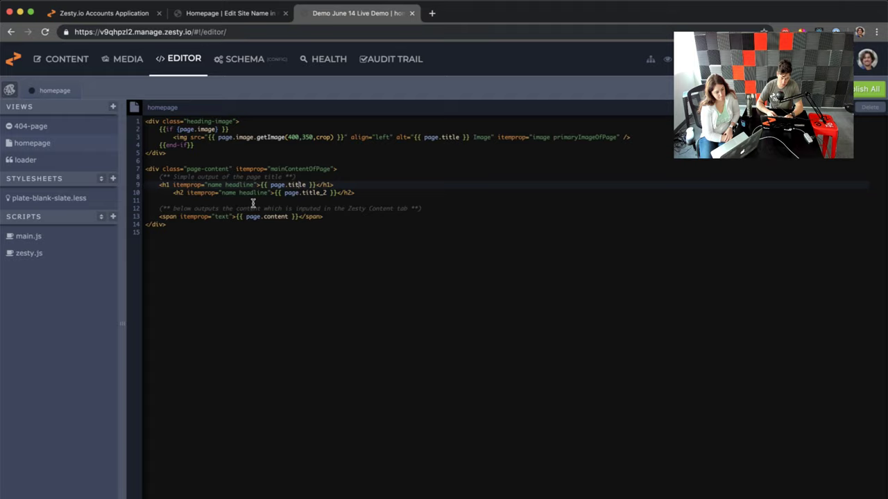
Check the h1 and h2 headings in the site preview, then return to the homepage view's code
left_click(251, 15)
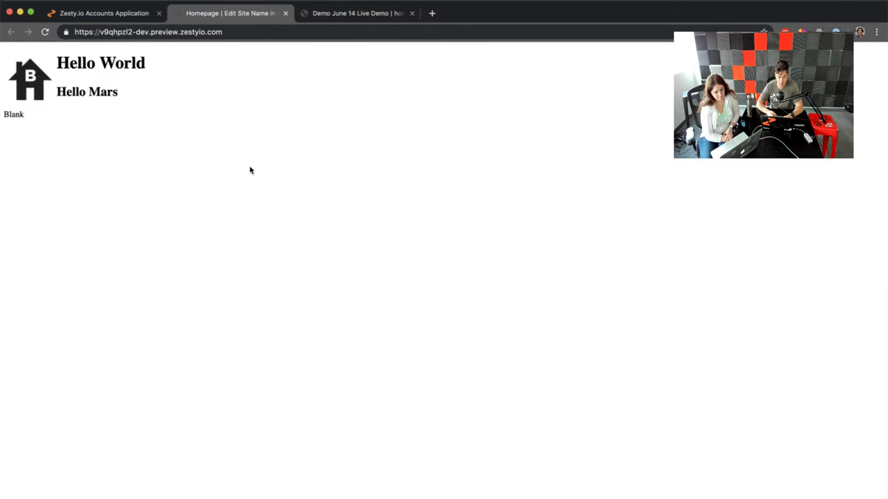
left_click_drag(119, 99, 69, 75)
double_click(70, 74)
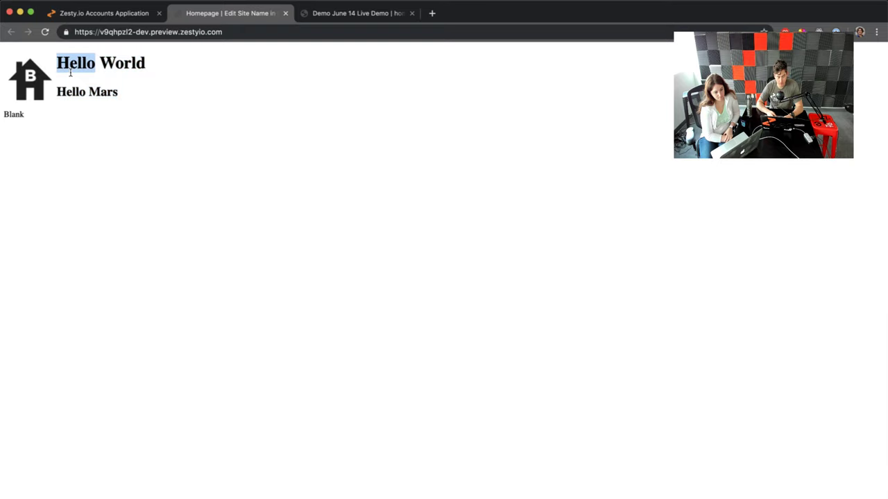
triple_click(80, 98)
left_click(339, 13)
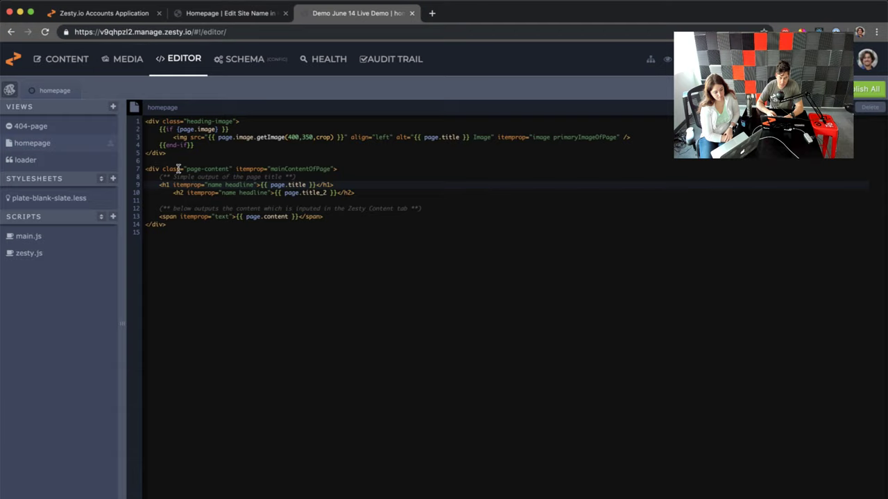
Open the media library and look through the computer's Recents and Downloads for an image to upload
left_click(126, 61)
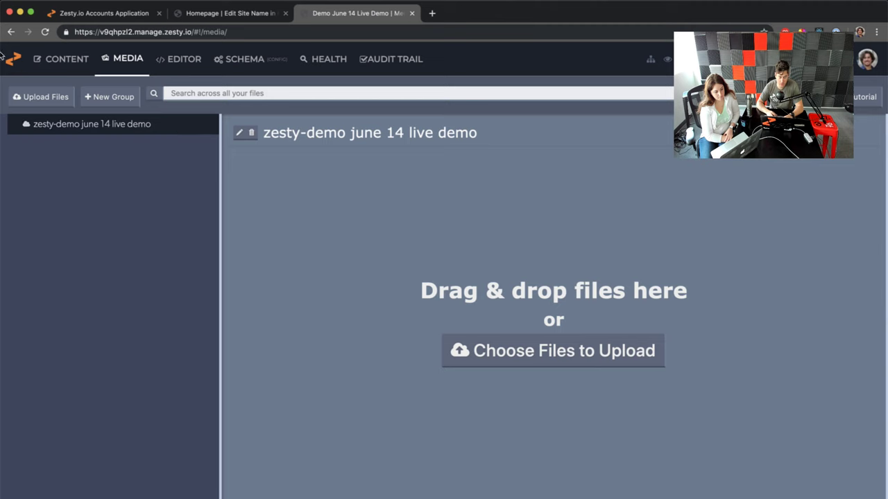
left_click(14, 31)
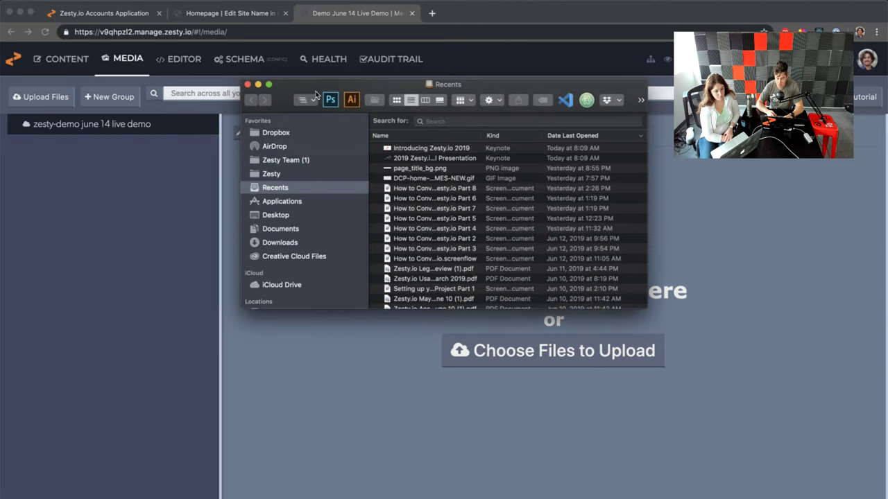
scroll(436, 197, "down", 15)
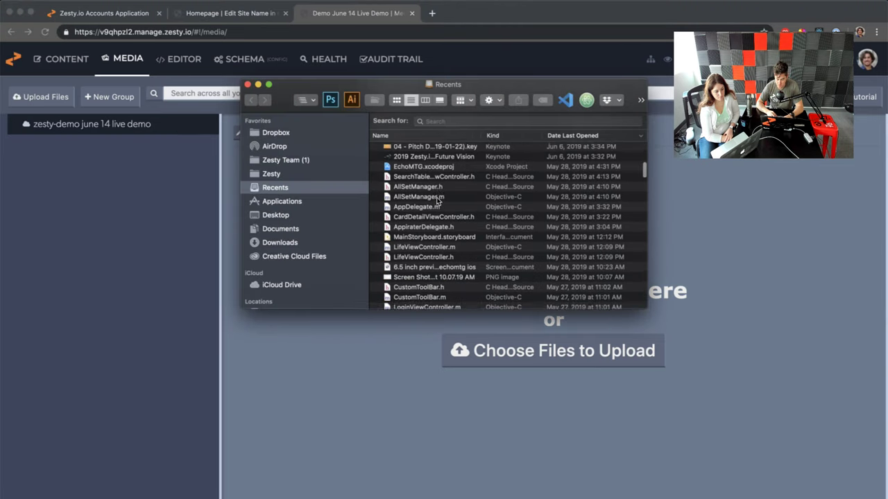
scroll(438, 200, "down", 15)
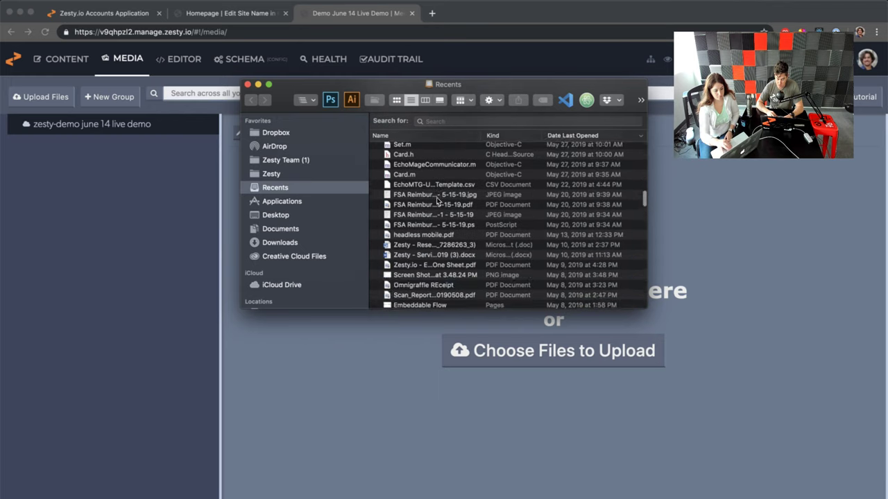
scroll(436, 197, "down", 5)
left_click(291, 242)
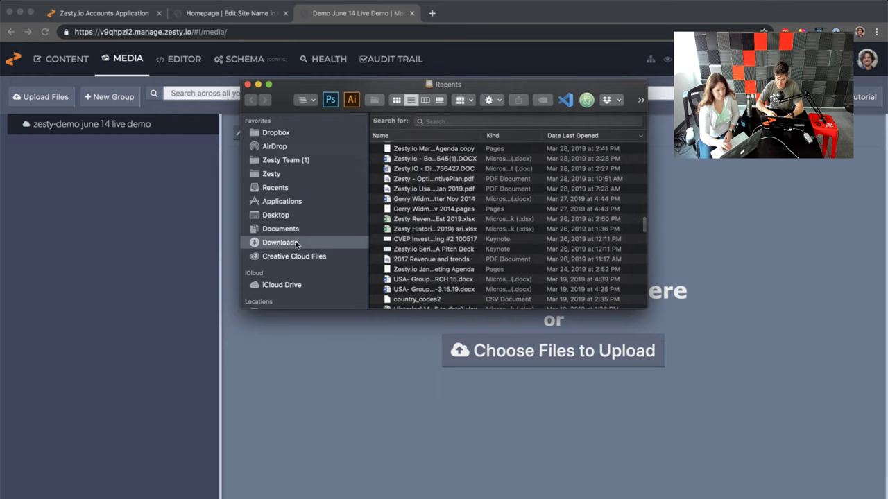
scroll(461, 235, "down", 15)
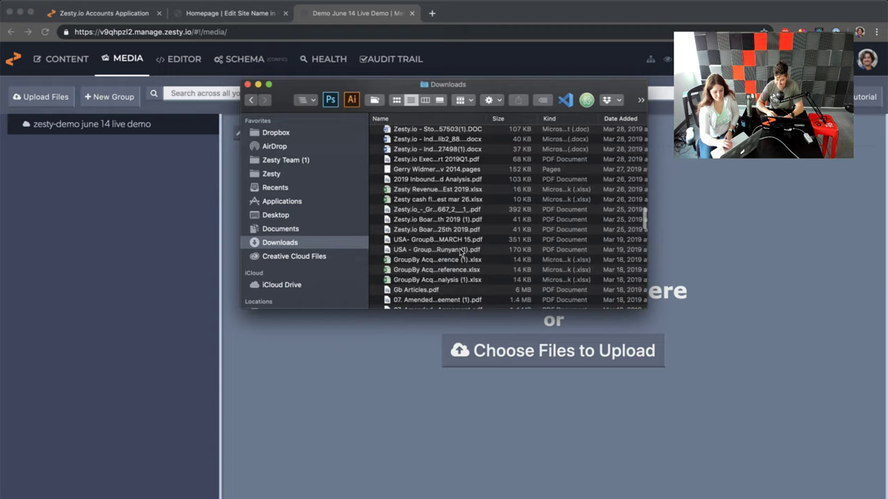
scroll(460, 252, "down", 5)
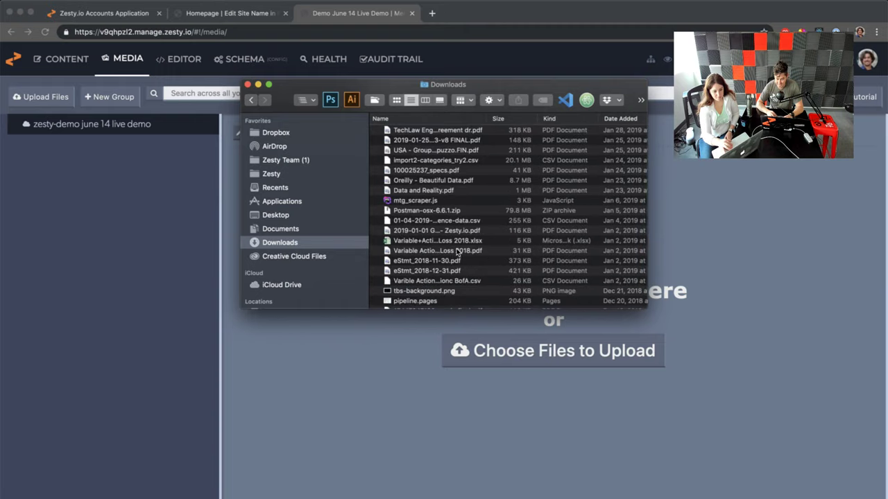
key("super+w")
Search Google for "zesty orange" in a new browser tab and open the orange peel image
key("super+t")
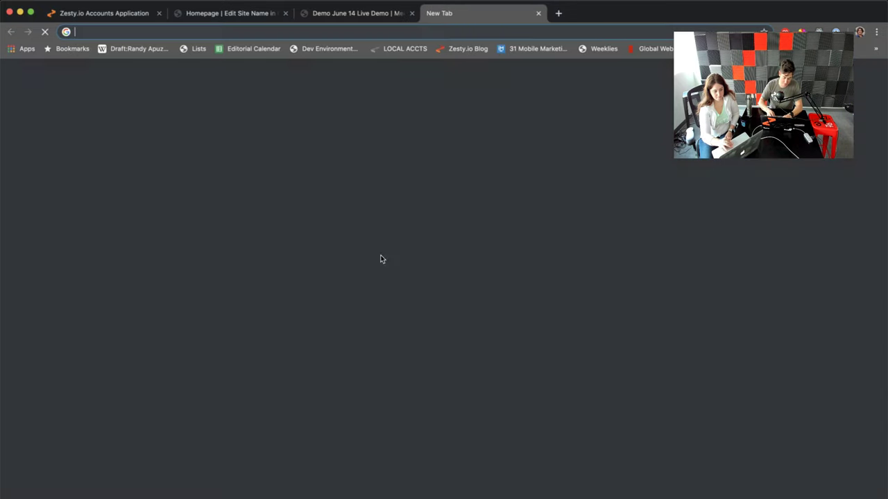
type("zesty")
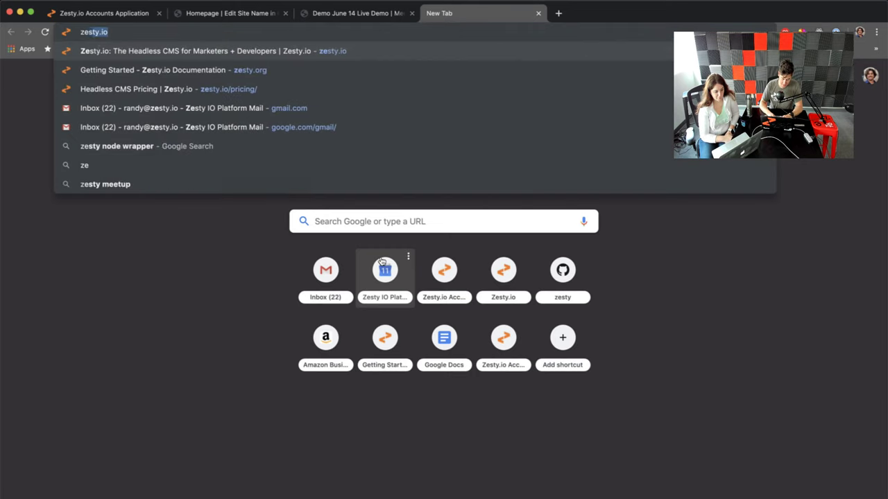
type(" orange")
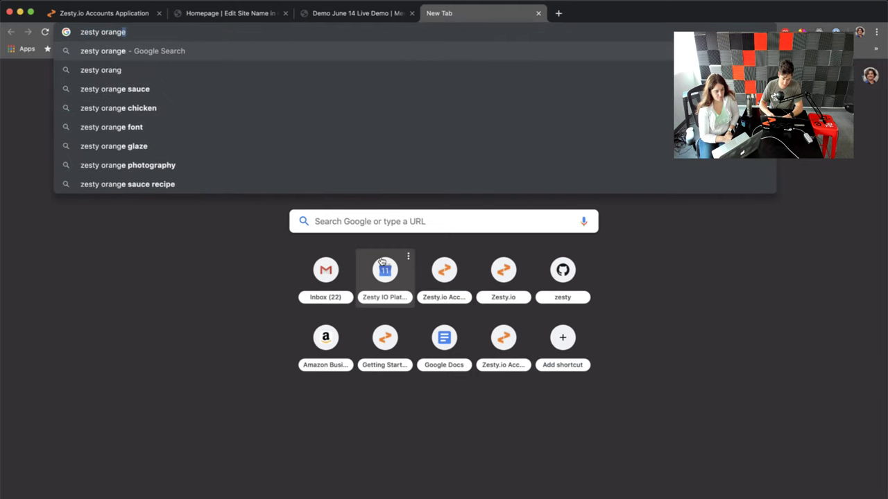
key("Return")
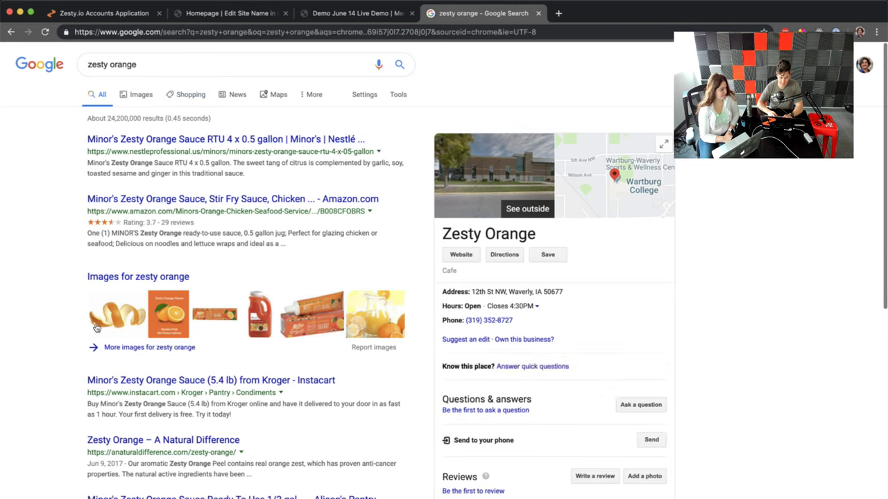
left_click(114, 317)
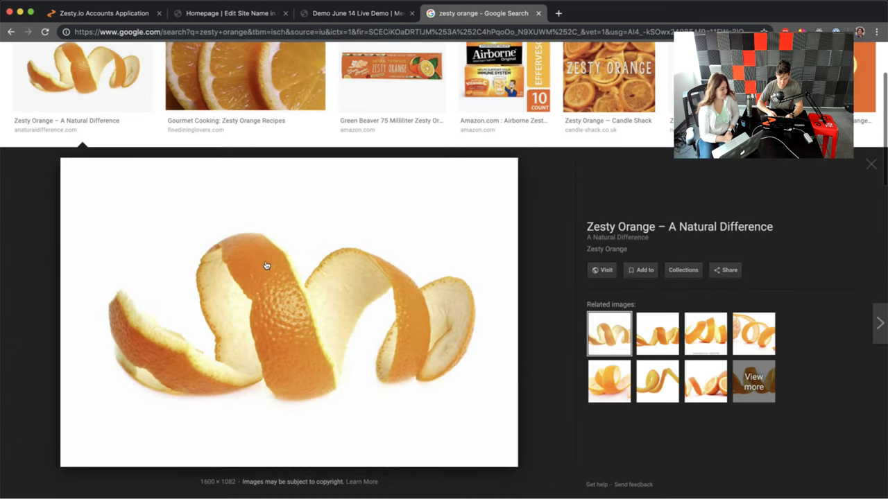
Save the orange peel image to the desktop and close the image search
left_click_drag(265, 264, 579, 217)
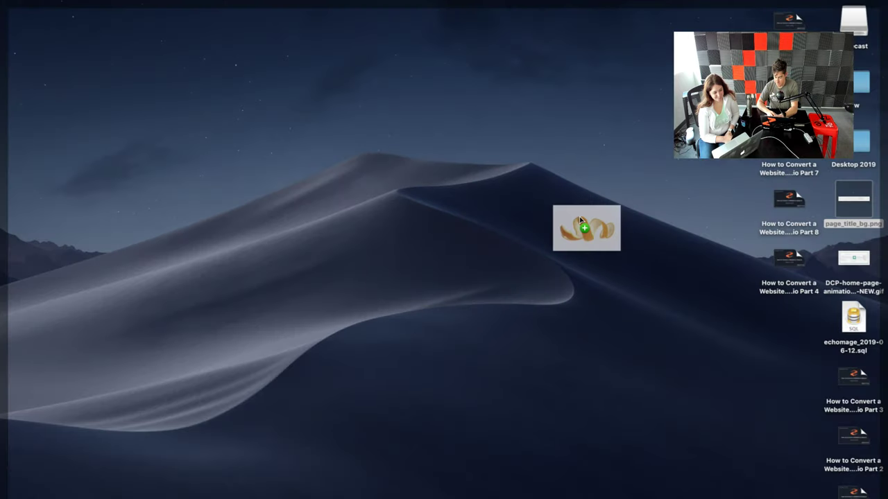
key("F11")
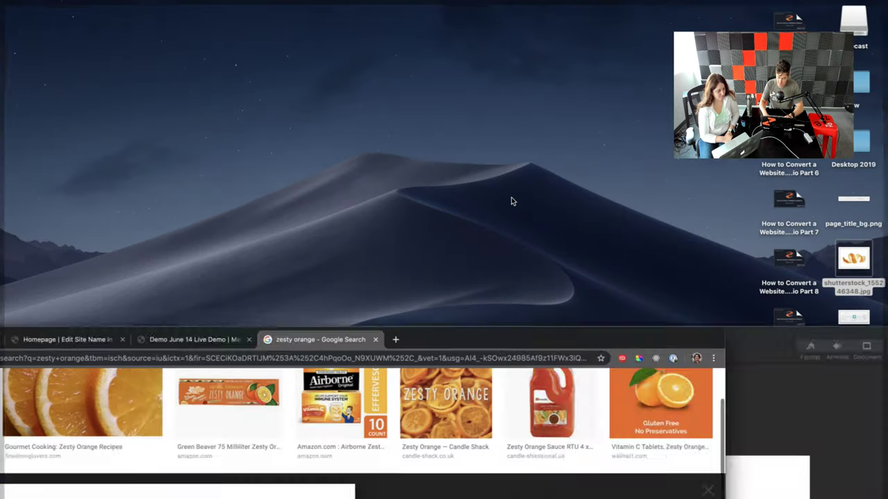
left_click(539, 14)
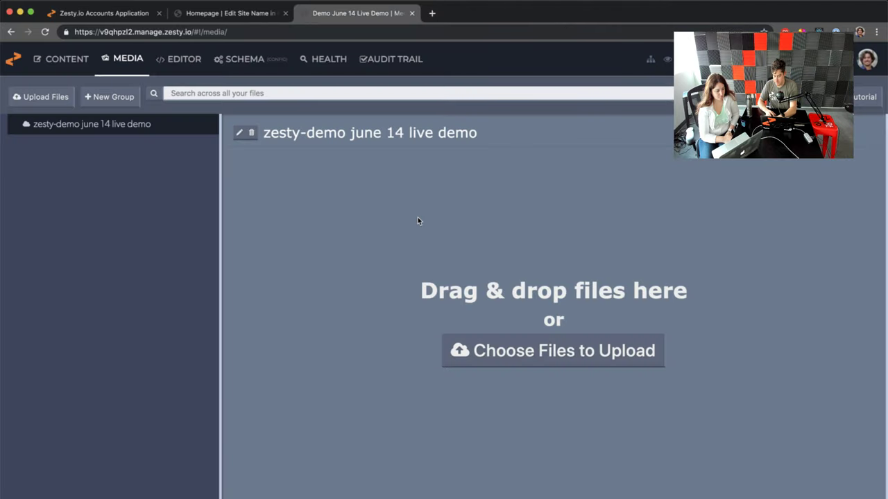
Upload the orange peel image from the desktop to the zesty-demo june 14 live demo media group
key("F11")
left_click_drag(866, 275, 504, 288)
key("F11")
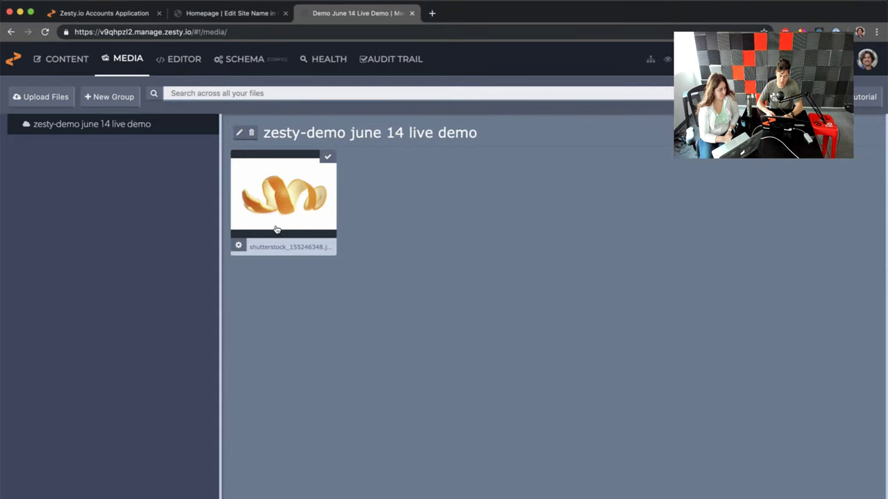
Open the uploaded orange peel image's details, review its title and filename, and copy its media URL
left_click(271, 248)
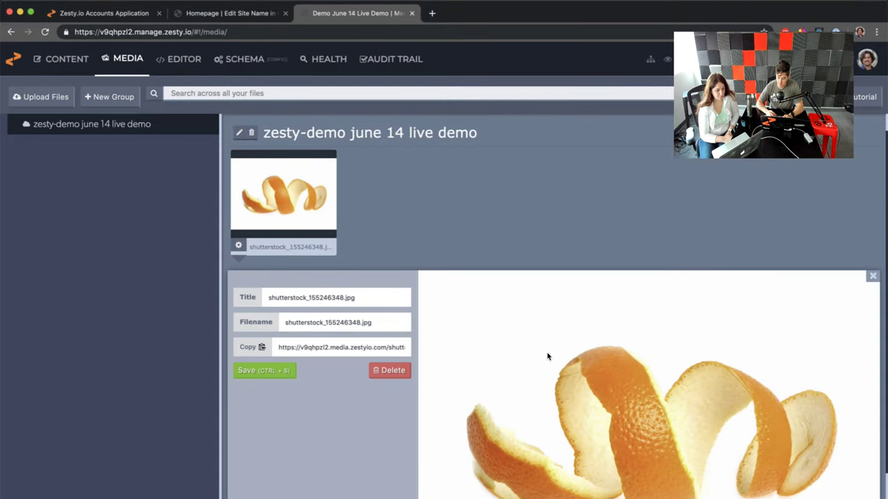
left_click(339, 351)
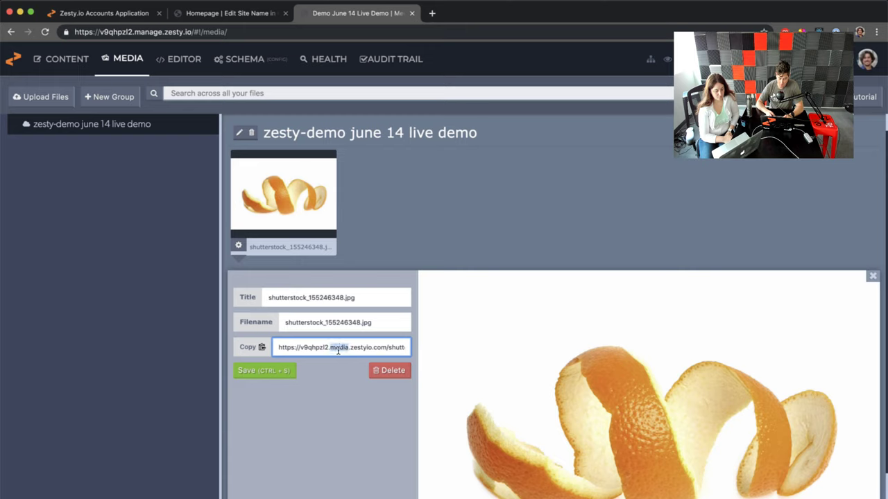
triple_click(341, 349)
left_click(359, 331)
left_click(331, 306)
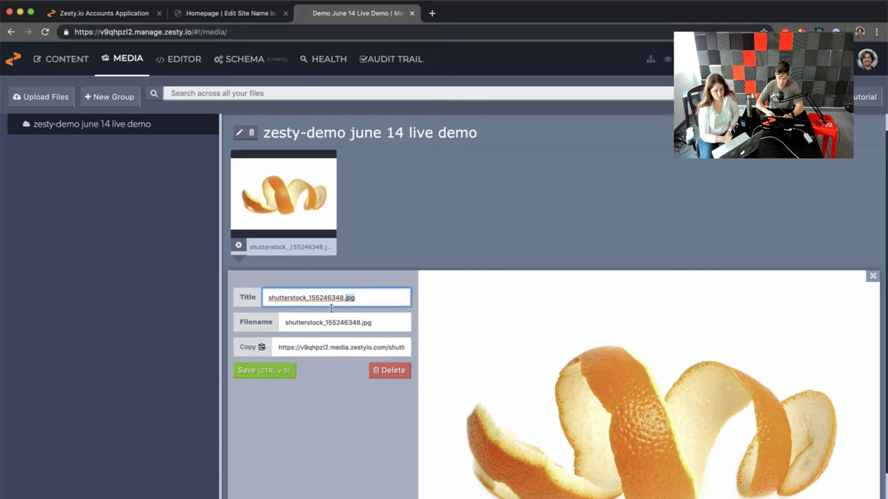
left_click(315, 347)
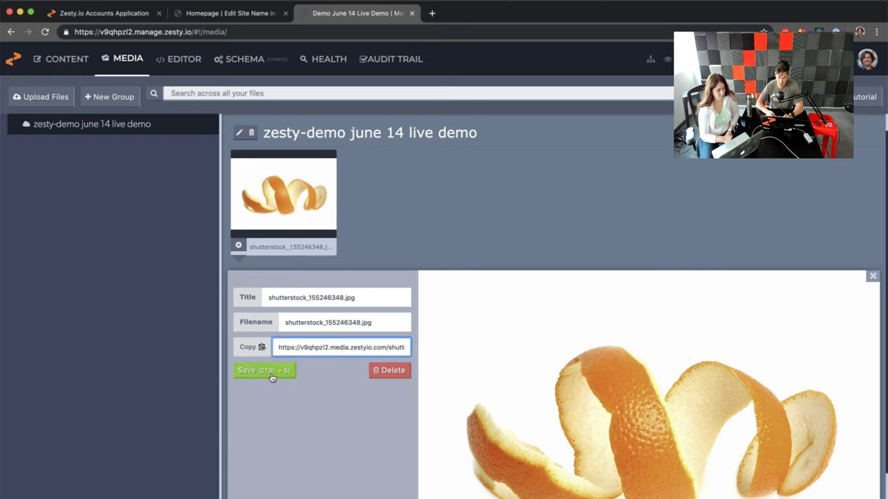
left_click(253, 349)
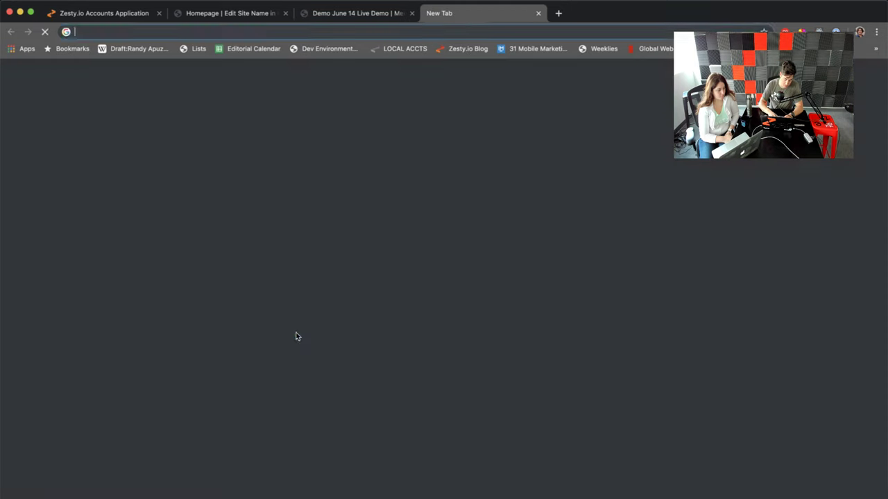
Load the copied media URL in a new browser tab to view the hosted image
key("super+t")
key("super+v")
key("Return")
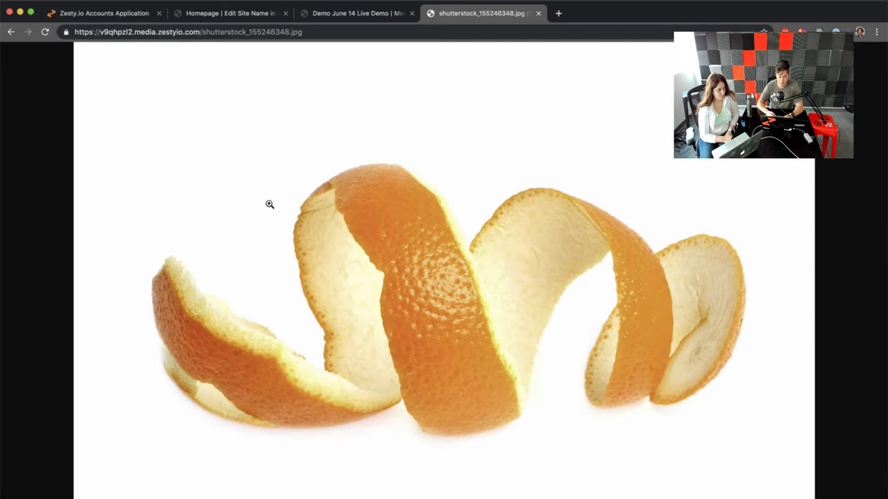
Return to the Demo June 14 Live Demo instance manager and open the Homepage content item for editing
left_click(154, 32)
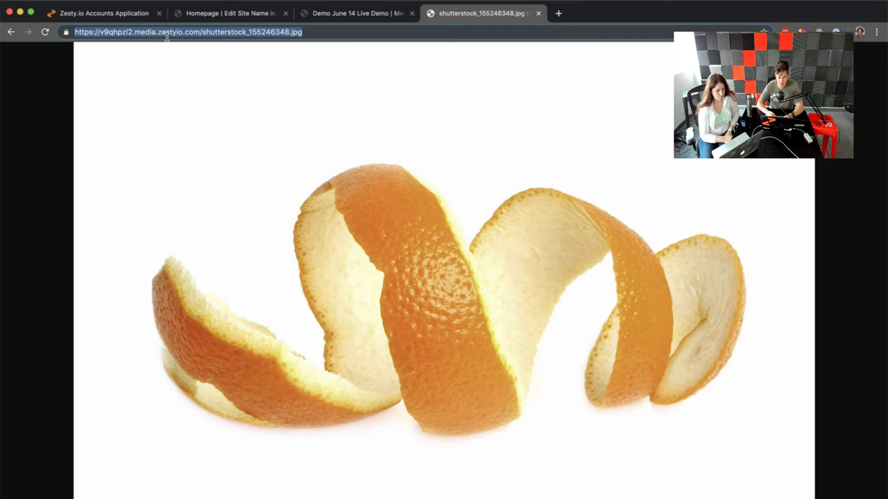
left_click(329, 4)
left_click(243, 11)
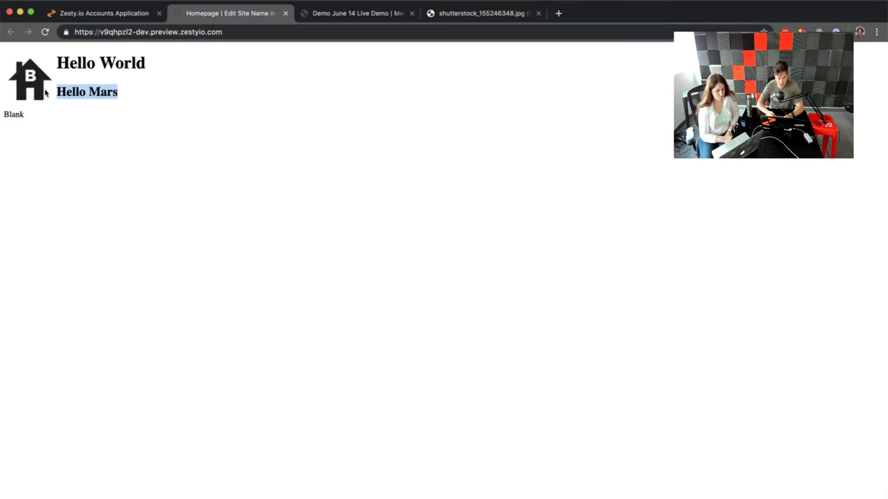
left_click(127, 13)
left_click(218, 14)
left_click(357, 13)
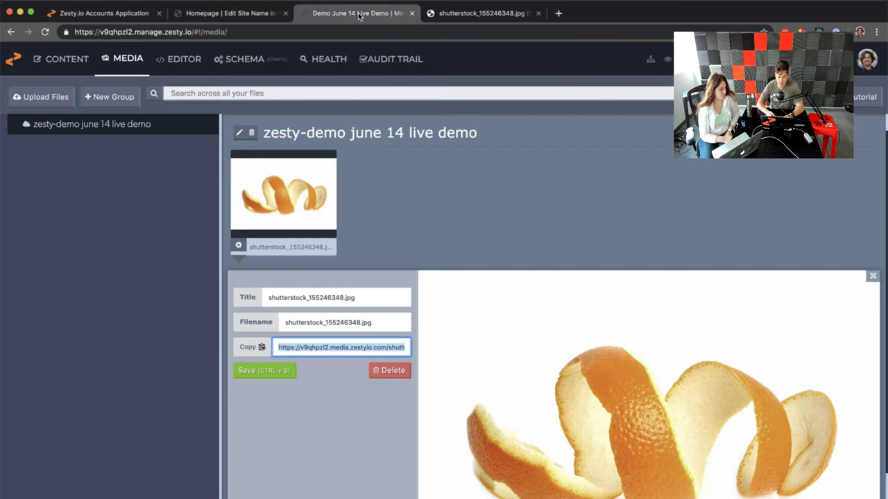
left_click(63, 60)
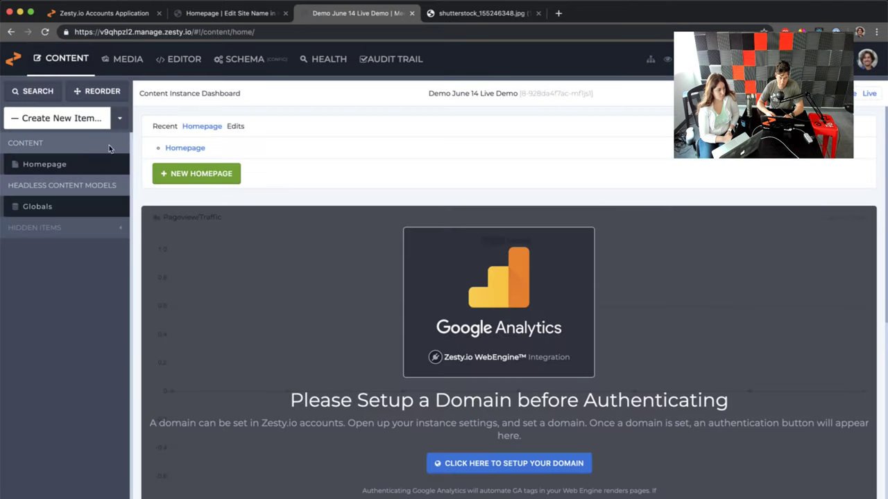
left_click(84, 174)
left_click(238, 190)
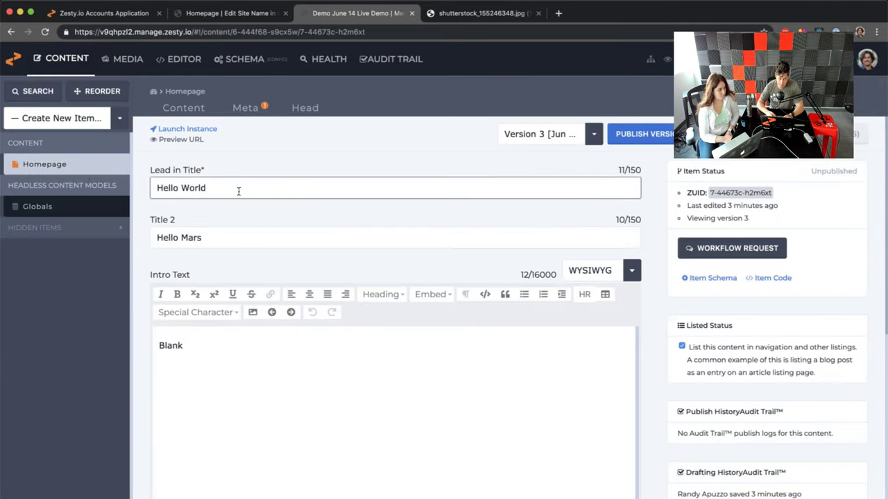
Replace the homepage's Main Image with the orange peel image from the zesty-demo june 14 live demo group and save the item
key("alt+shift+Left")
scroll(240, 251, "down", 10)
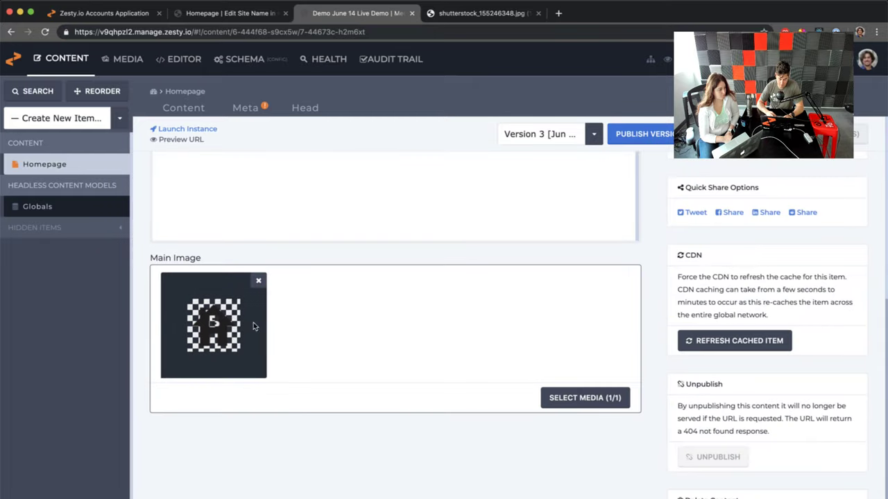
left_click(258, 280)
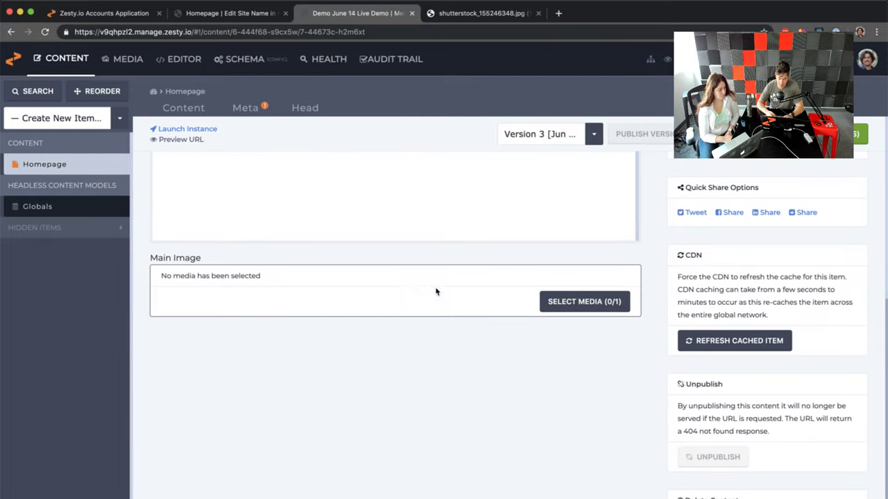
left_click(572, 304)
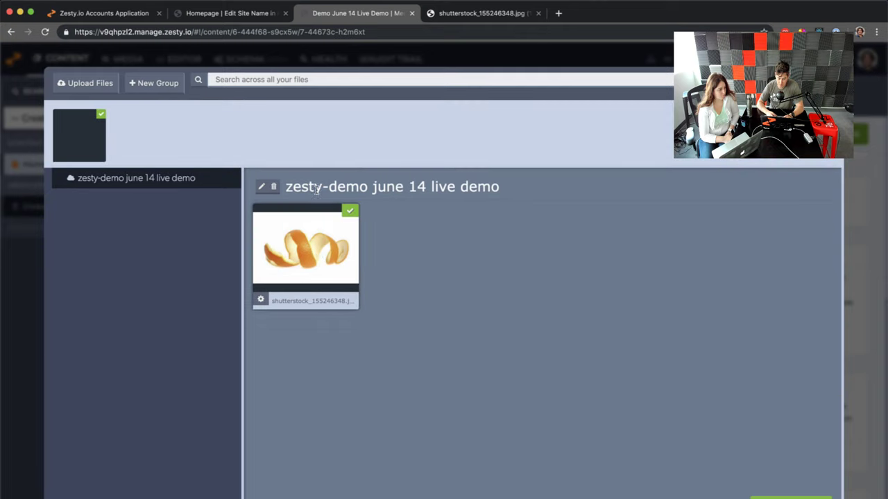
left_click(760, 497)
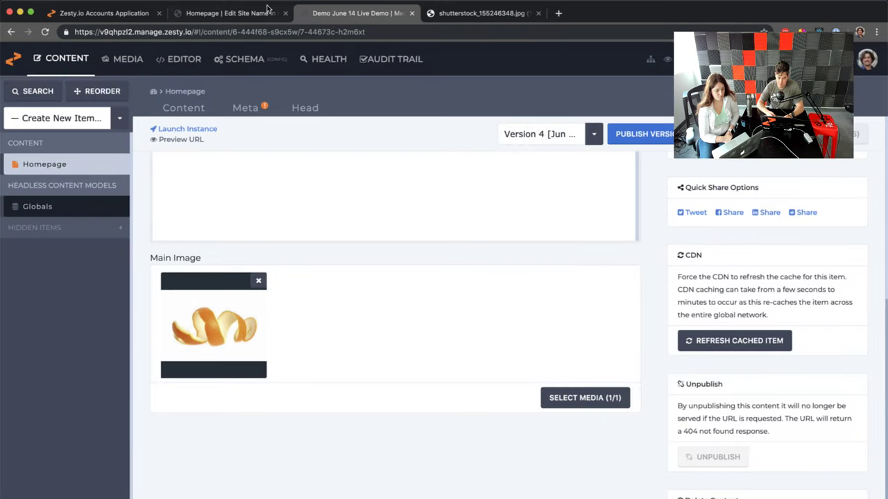
Reload the homepage preview to check the replaced main image
left_click(232, 13)
key("super+r")
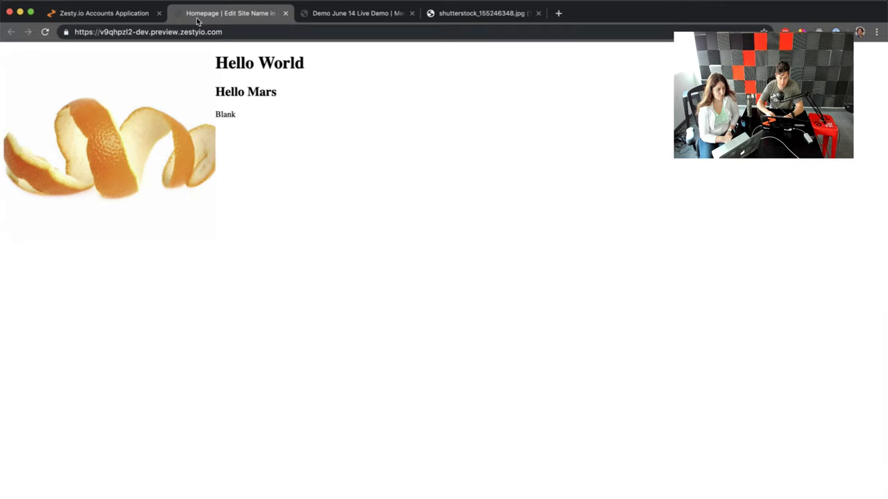
left_click(121, 14)
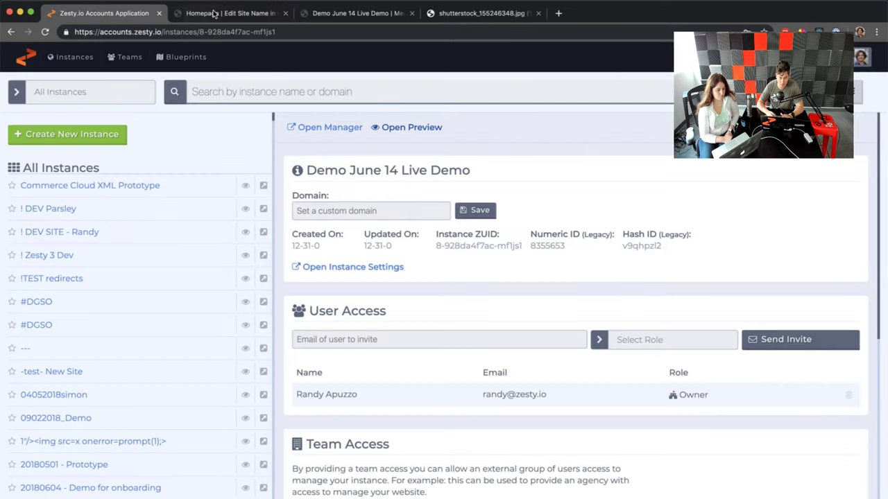
left_click(215, 13)
Return to the instance manager and open the homepage view's code for editing
left_click(330, 13)
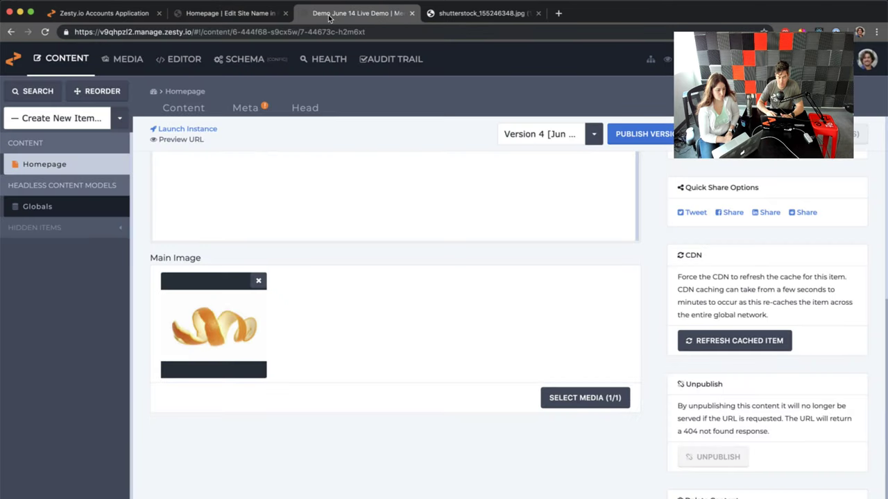
left_click(184, 61)
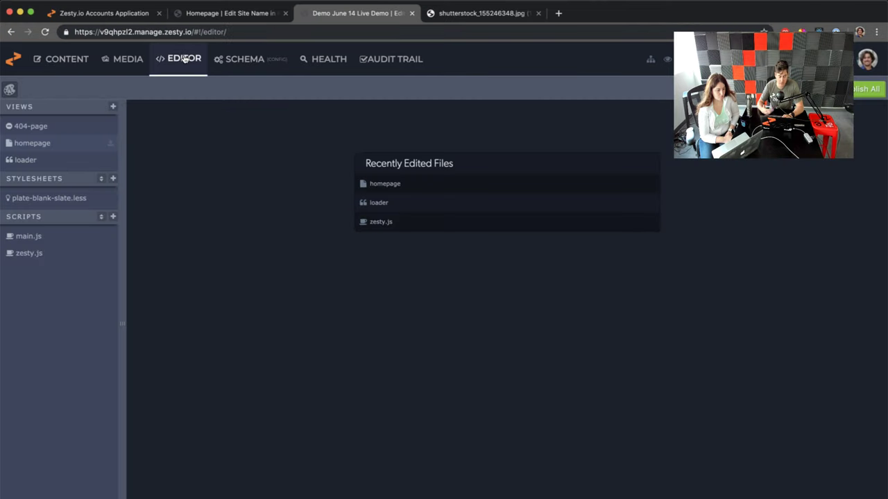
left_click(59, 143)
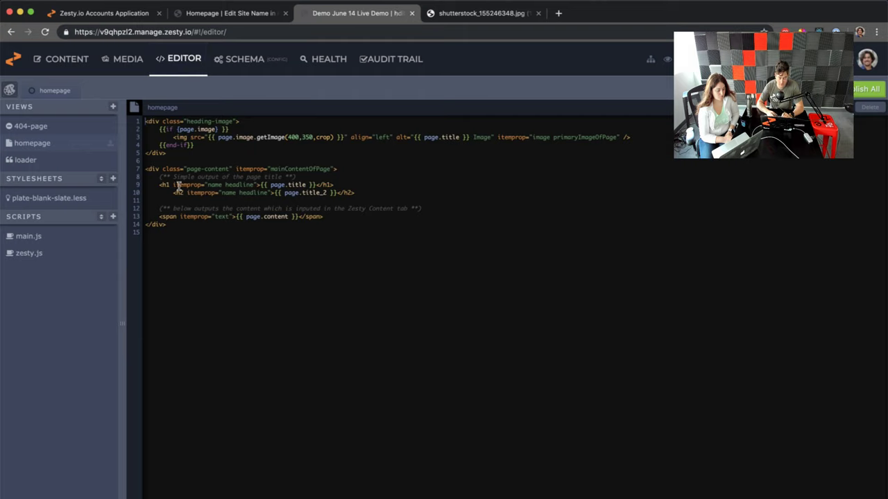
Remove the 400,350,crop arguments from the page image's getImage call in the homepage view and save it
left_click(236, 138)
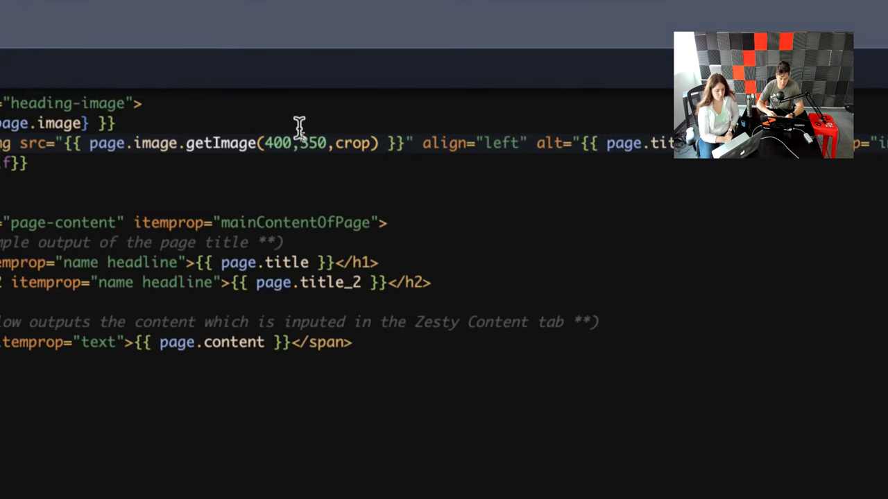
double_click(228, 143)
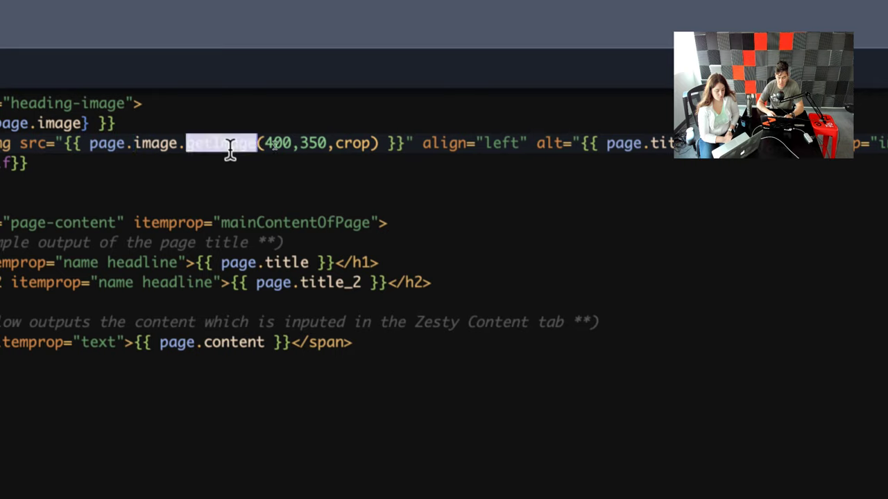
double_click(278, 143)
double_click(302, 143)
left_click(274, 145)
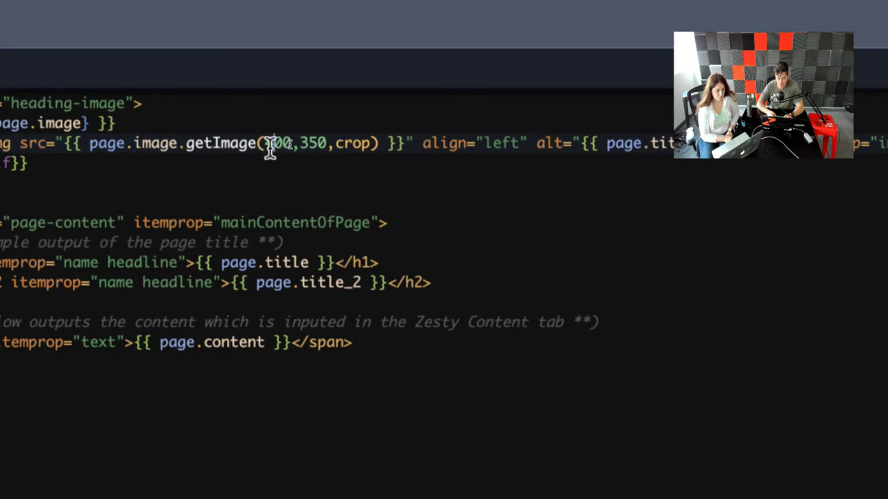
left_click_drag(268, 146, 372, 145)
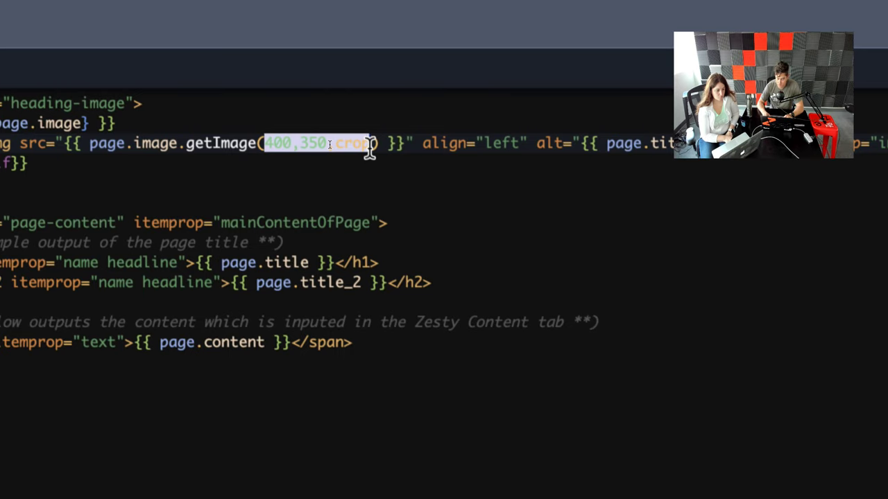
key("BackSpace")
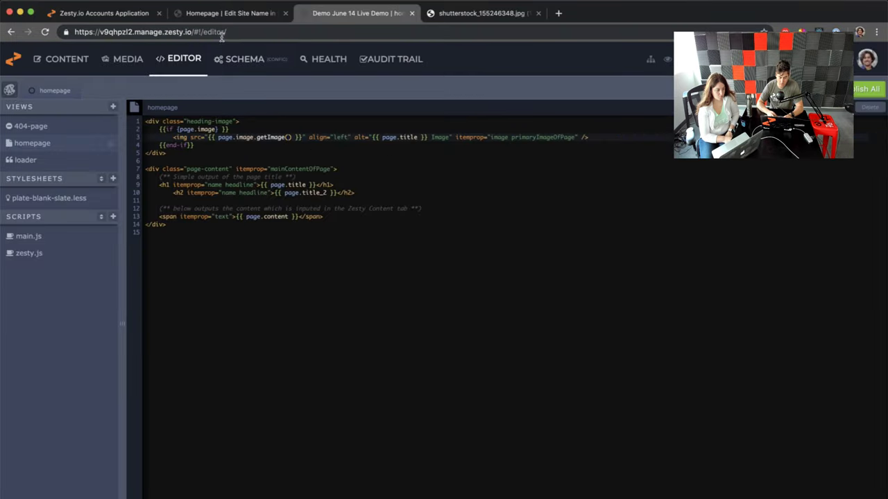
Refresh the homepage preview and examine the image's size and the heading beneath it
left_click(224, 15)
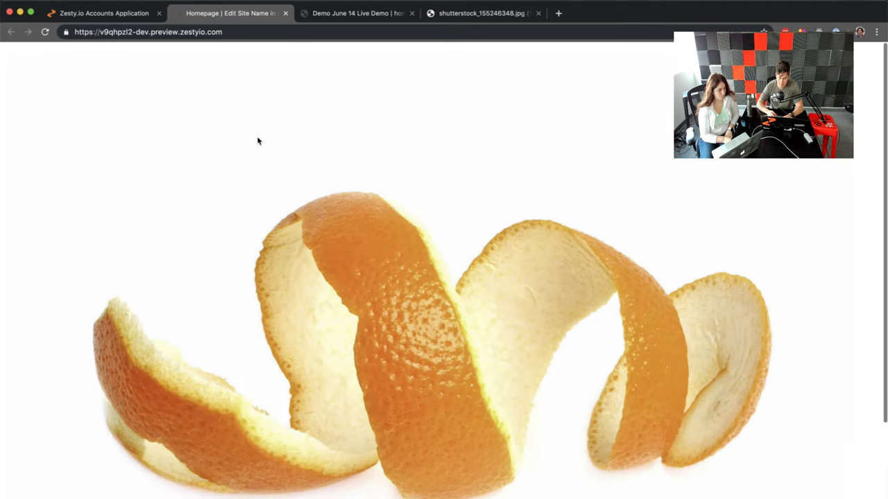
scroll(281, 238, "down", 5)
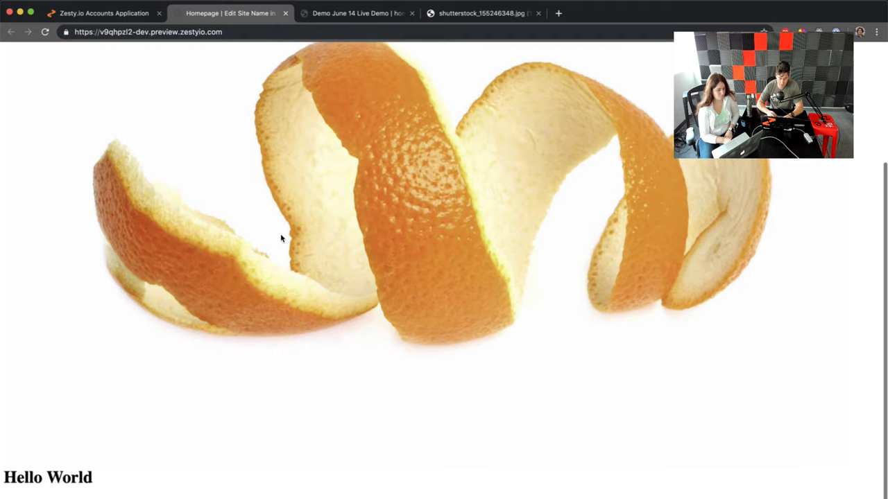
left_click_drag(97, 479, 43, 479)
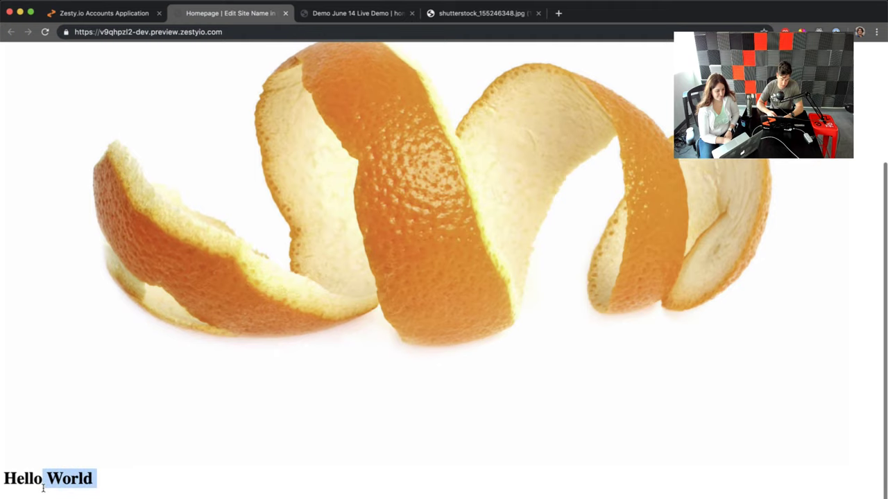
left_click(44, 478)
left_click_drag(97, 478, 33, 479)
scroll(124, 393, "up", 5)
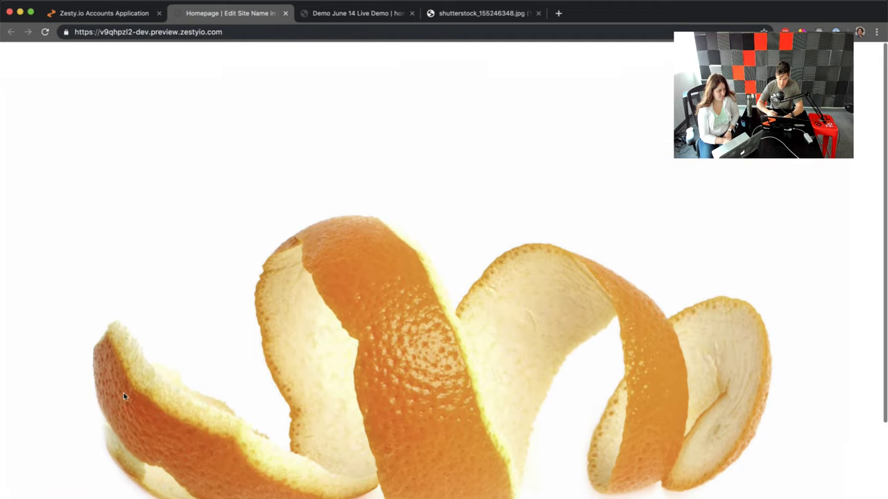
left_click(125, 14)
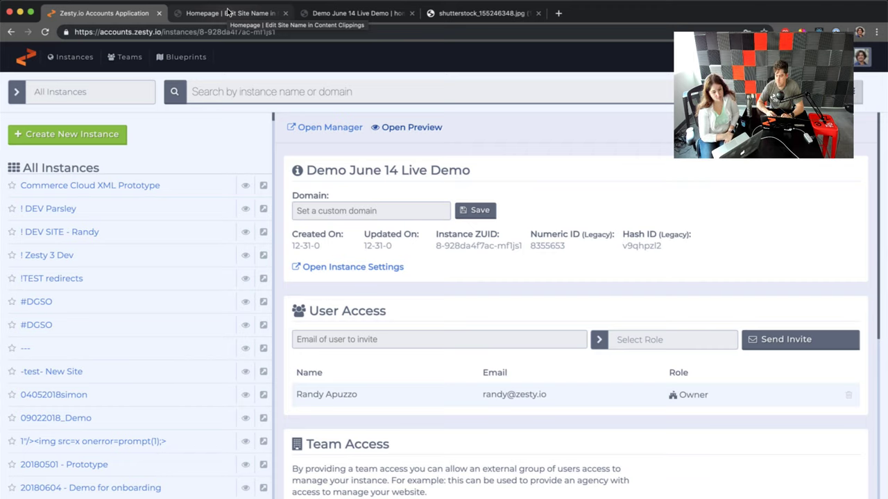
left_click(239, 14)
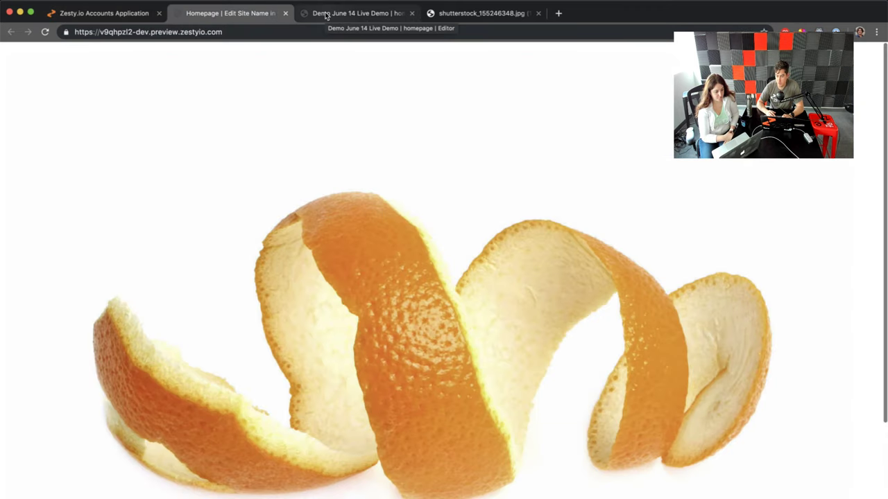
left_click(364, 13)
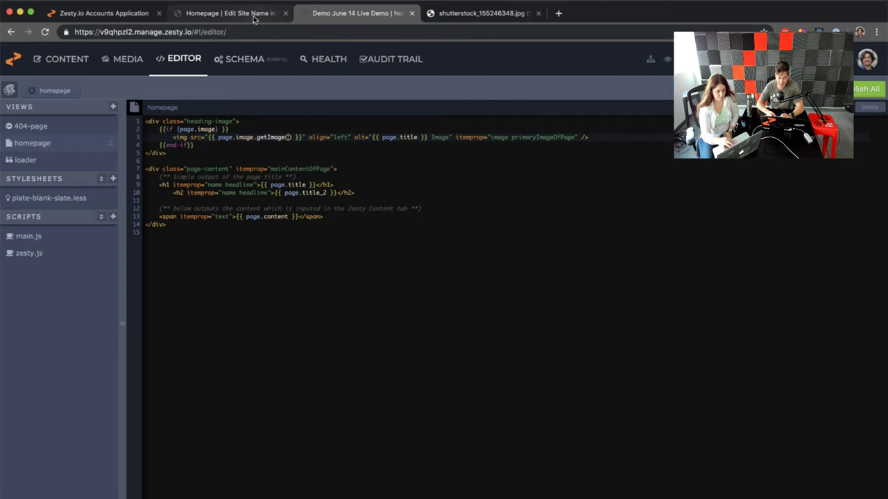
Close the hosted image's tab, search Google for bulma in a new tab, and open the bulma.io site
left_click(507, 13)
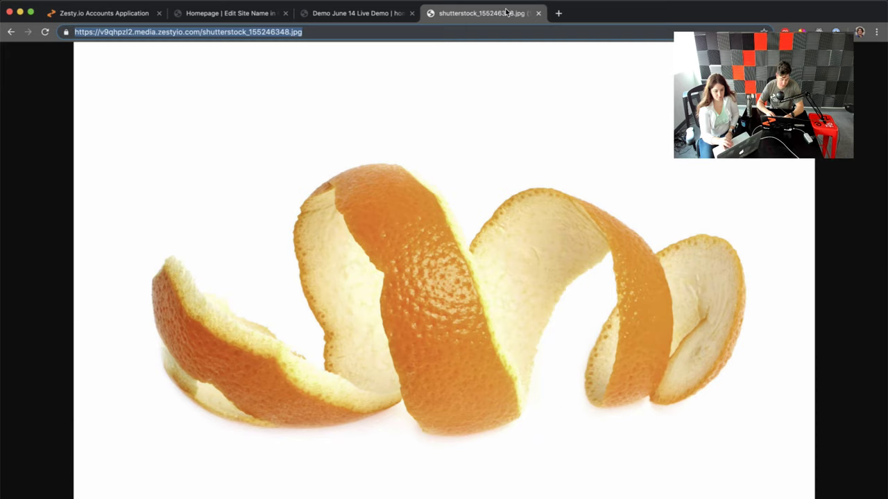
key("super+w")
key("super+t")
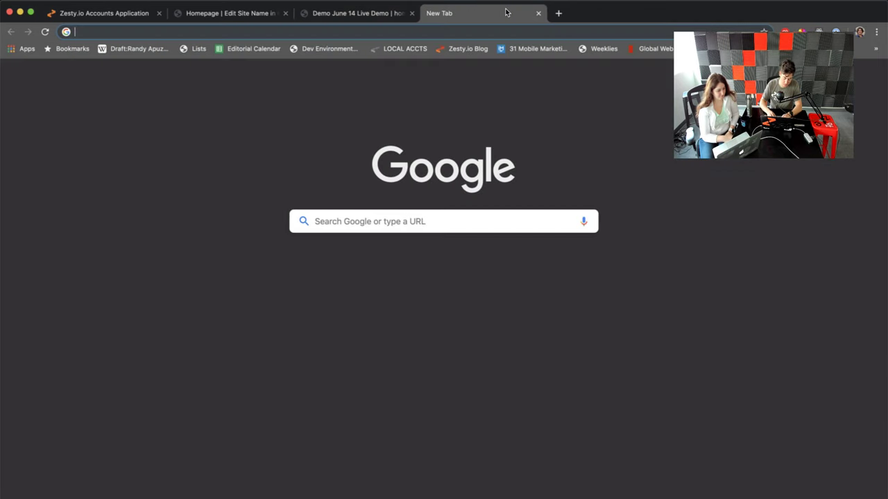
type("bulma")
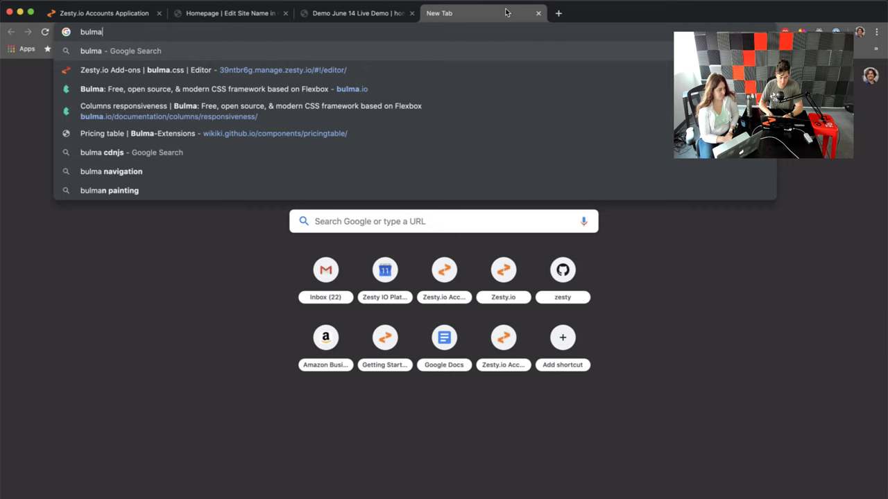
key("Return")
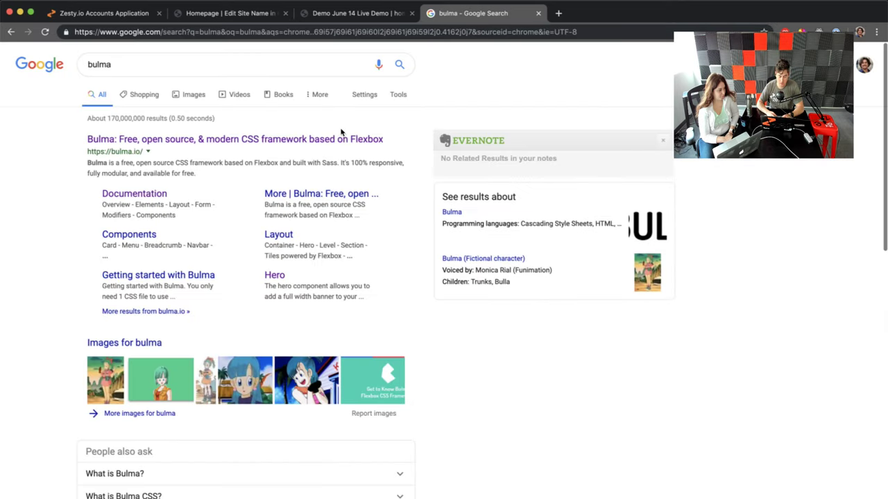
left_click(339, 139)
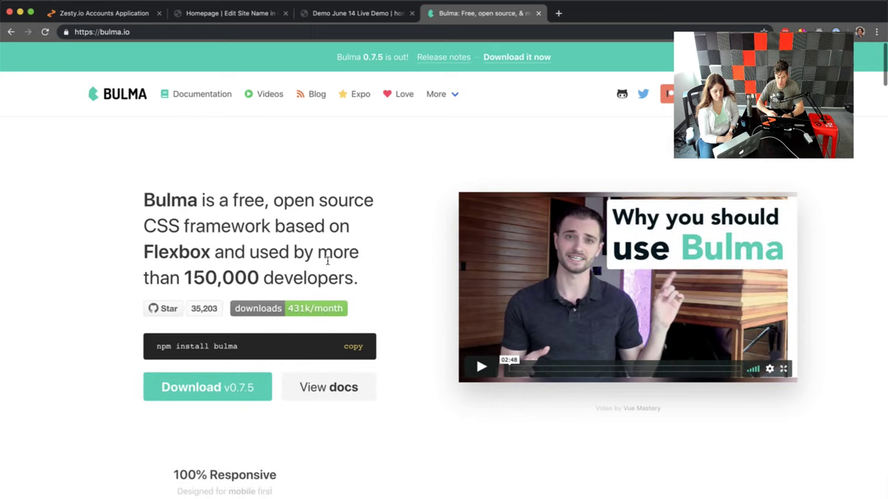
Look over the Bulma homepage and its additional resource links
scroll(328, 261, "down", 5)
scroll(329, 257, "up", 3)
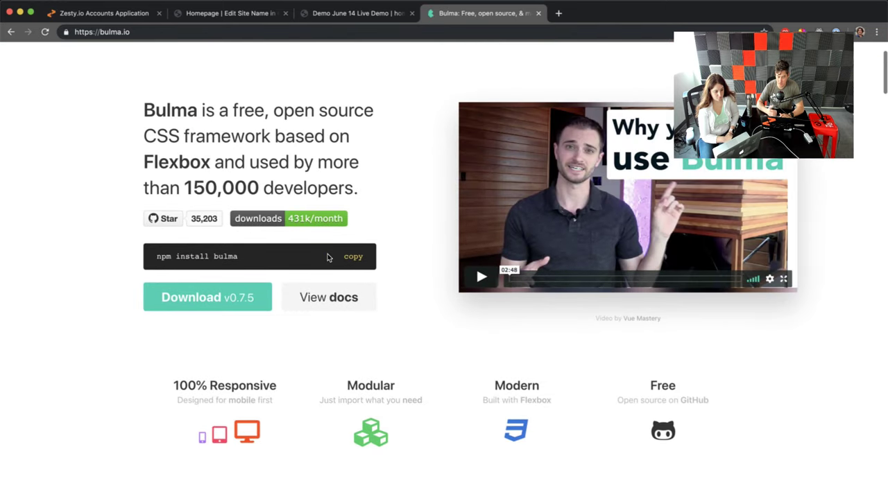
scroll(329, 257, "up", 2)
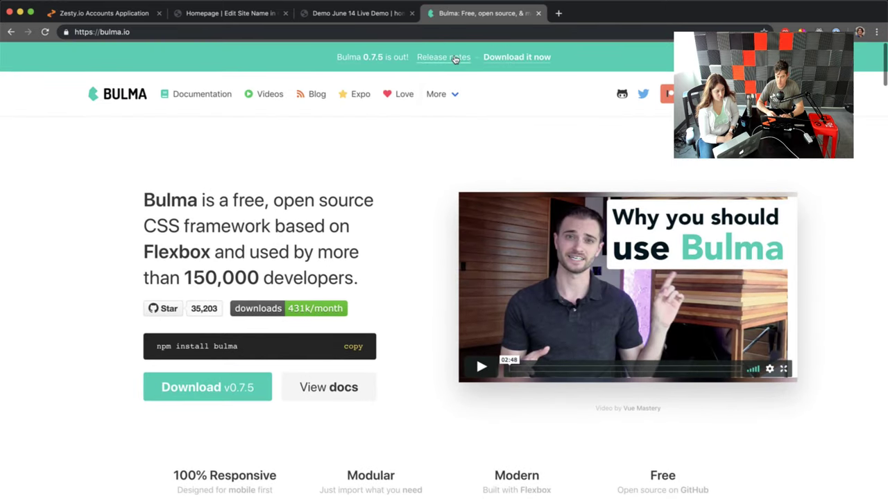
mouse_move(457, 104)
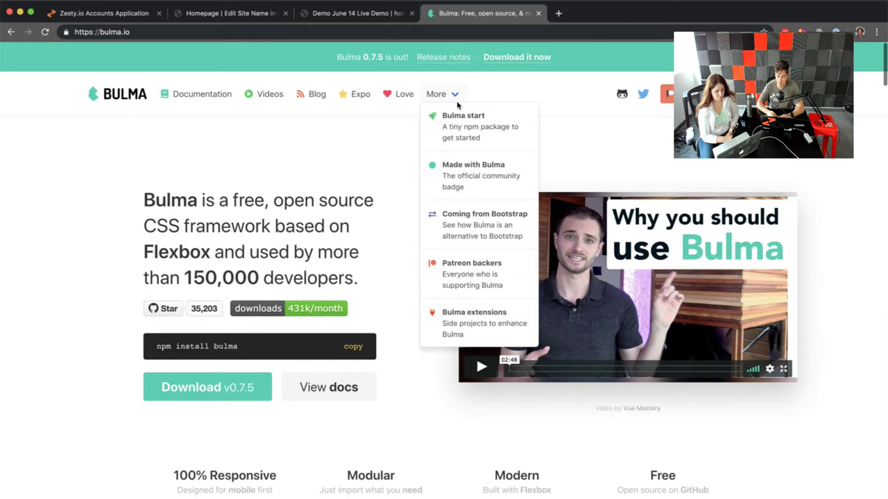
Search Google for cdnjs bulma in a new tab and open the cdnjs.com bulma library page
left_click(559, 13)
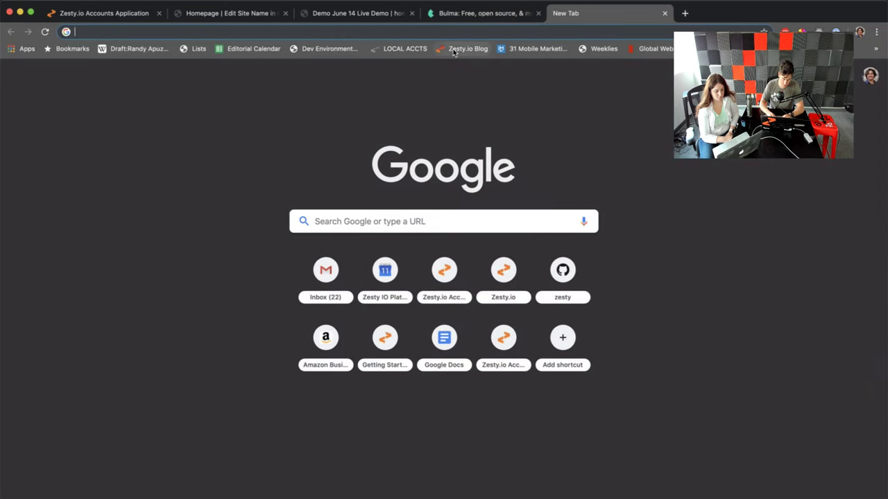
type("cdnjs")
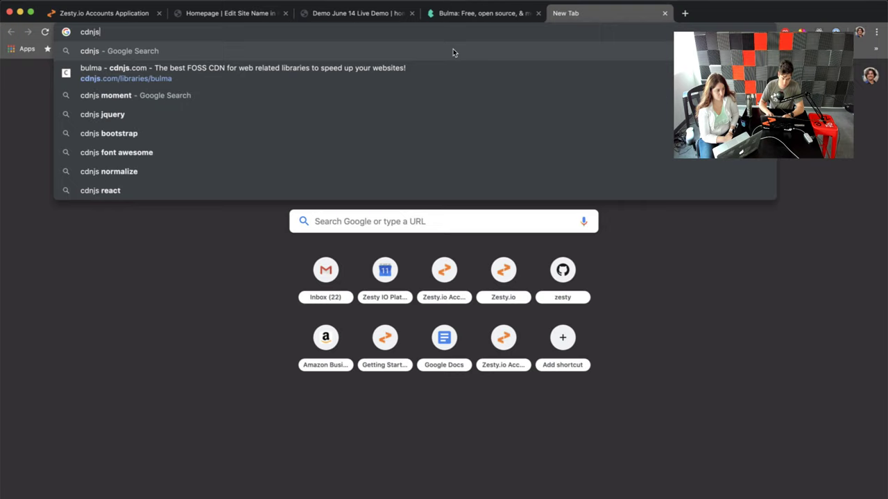
key("Return")
left_click(181, 73)
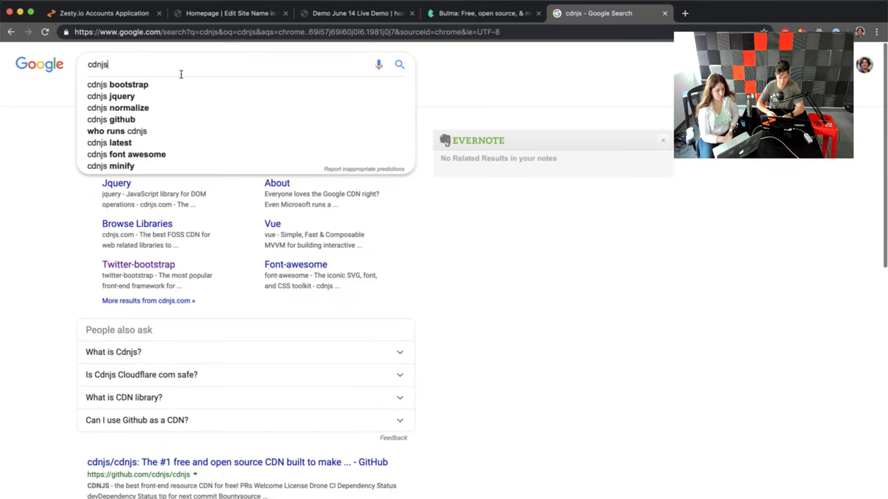
type("bu")
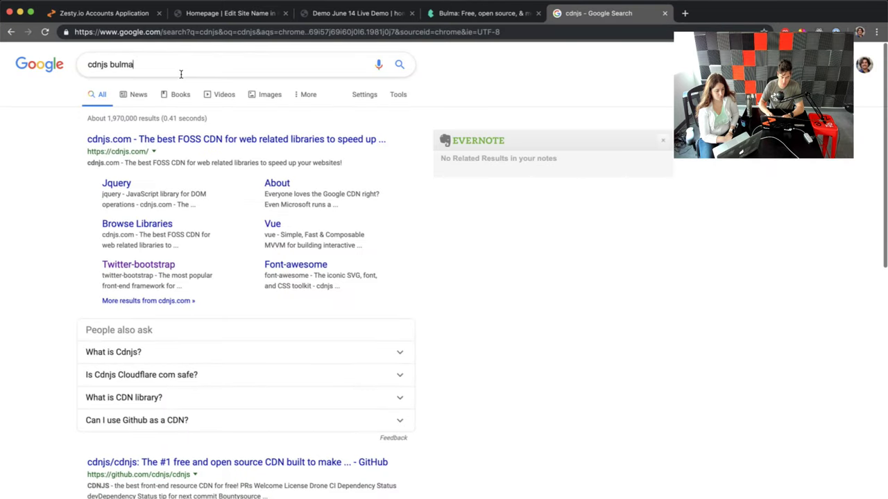
type("lma")
key("Return")
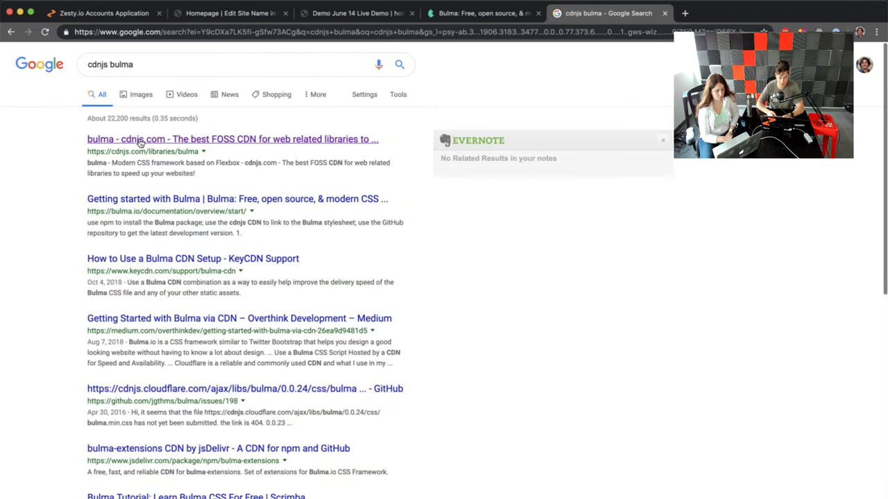
left_click(141, 140)
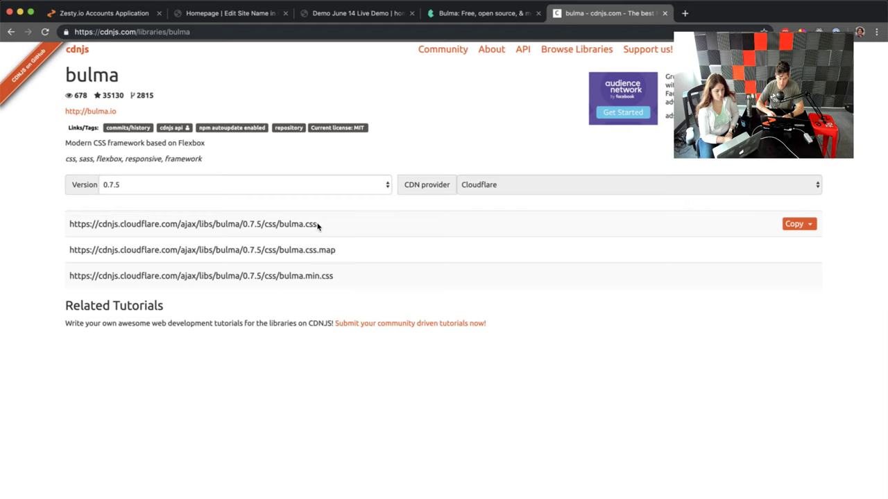
Copy the Bulma 0.7.5 bulma.css URL from cdnjs and open the loader view in the demo instance's code editor
left_click_drag(69, 224, 316, 232)
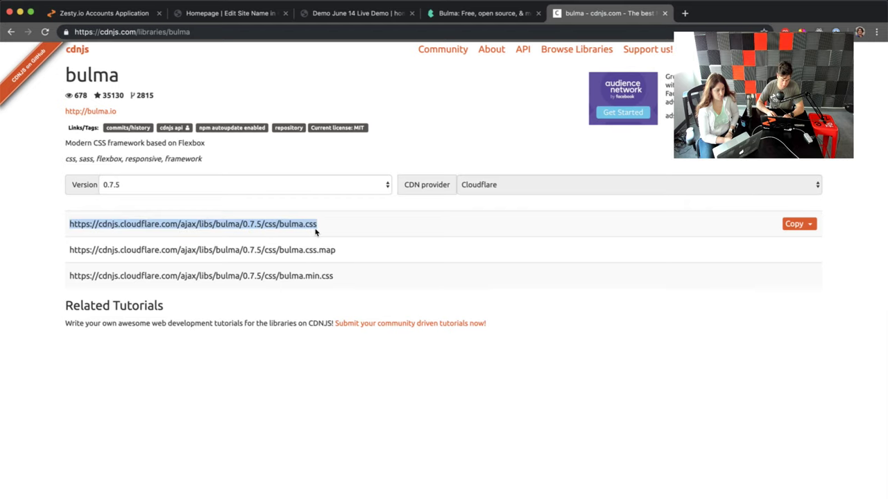
left_click(104, 13)
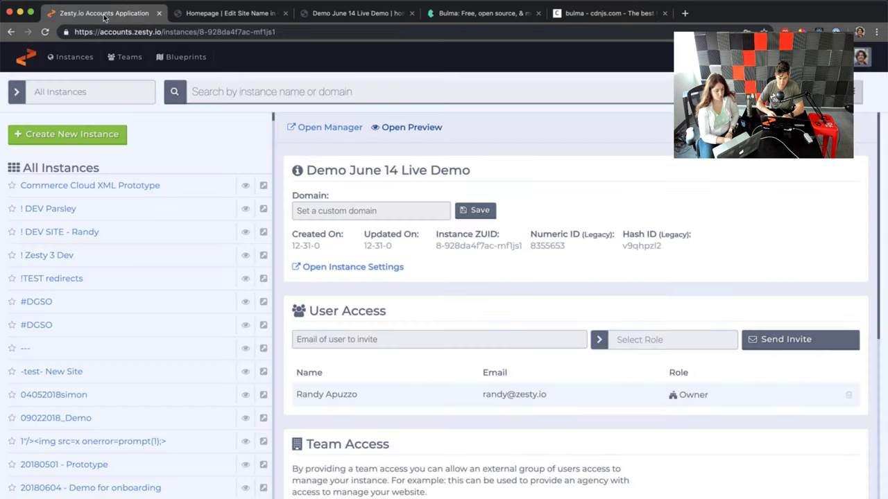
left_click(226, 14)
left_click(352, 12)
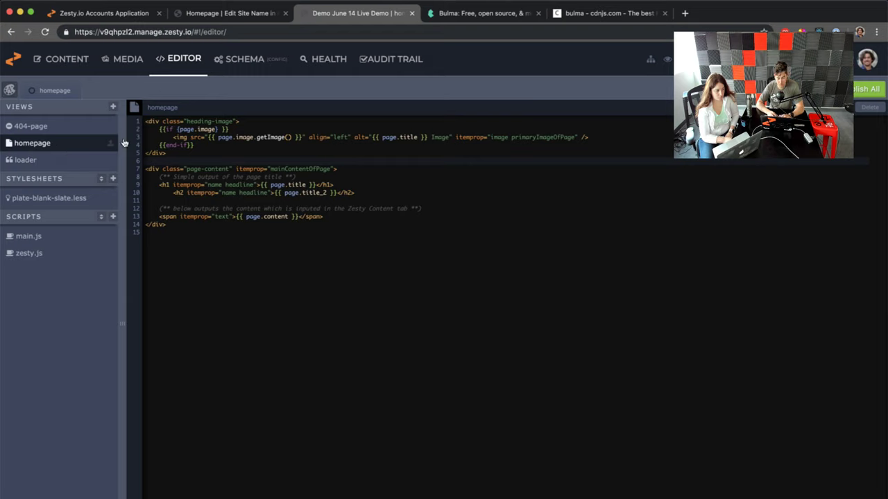
left_click(52, 168)
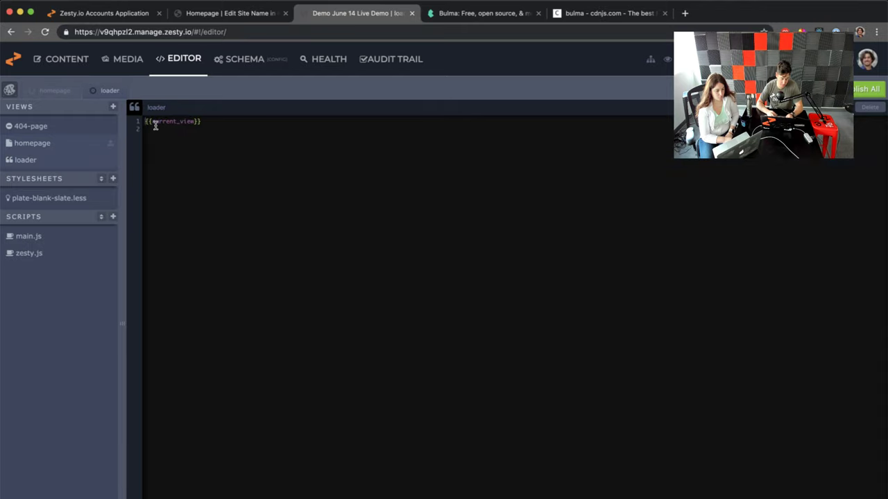
Add an empty line above {{current_view}} and extra empty lines below it in the loader view
left_click(219, 123)
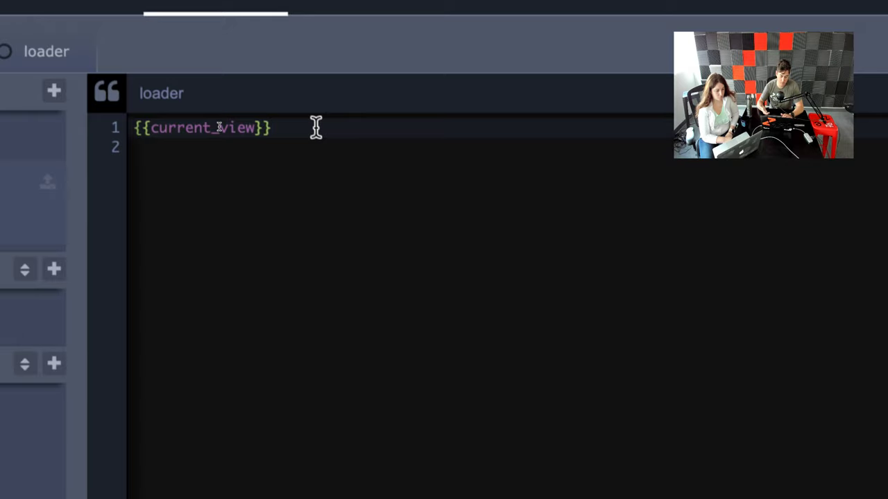
key("Return")
key("Return")
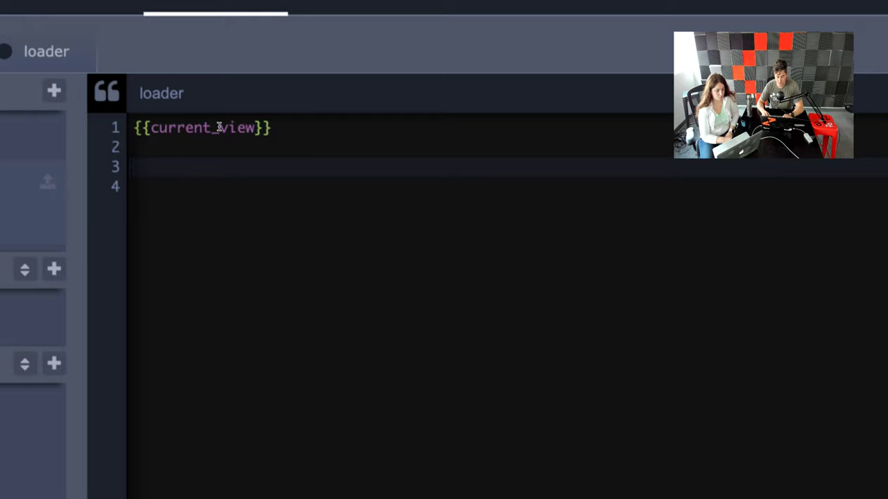
key("Up")
key("Up")
key("Return")
key("Up")
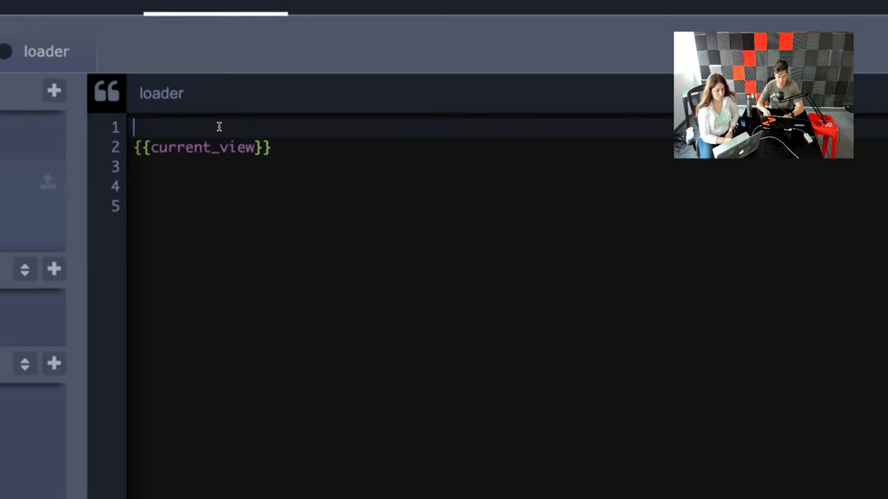
key("Down")
key("Down")
key("Down")
key("Down")
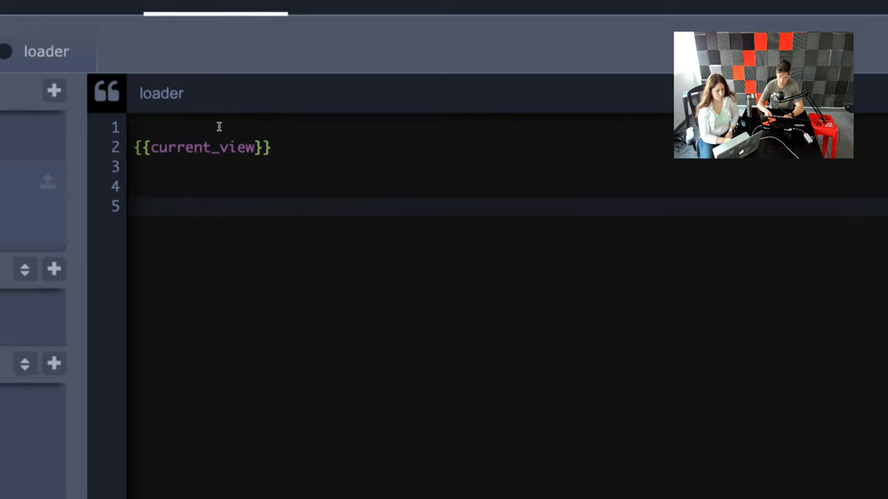
Write a link tag on the loader's last line with the copied bulma.css URL as href and rel="stylesheet"
type("<link href")
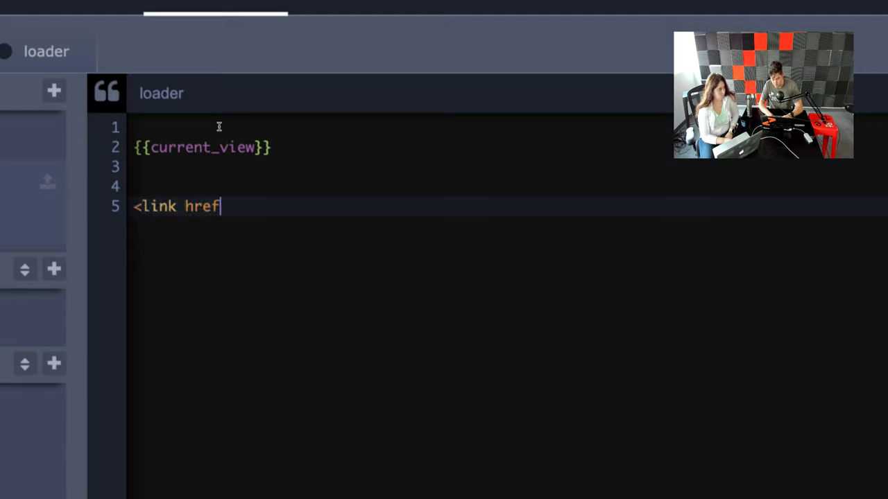
type("=\"")
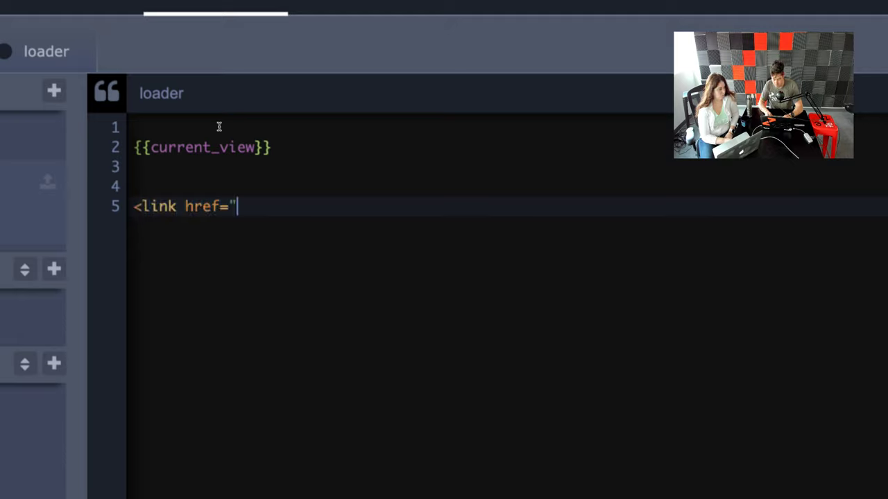
key("ctrl+v")
type("\" rel=")
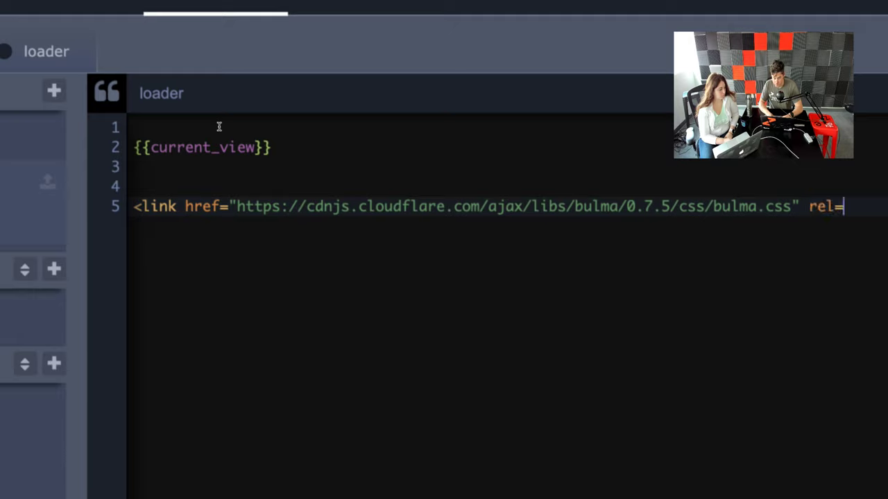
type("\"styl")
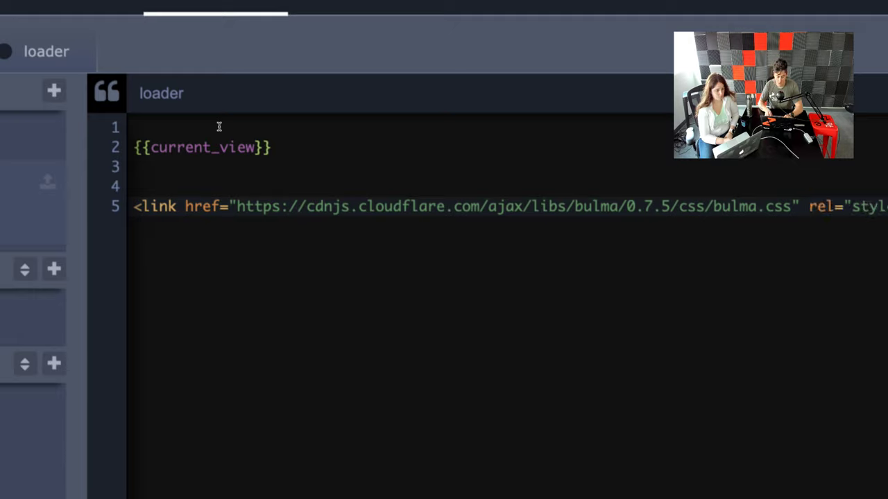
Move the stylesheet link tag to the loader's first line, add an empty line above {{current_view}}, and save the view
key("shift+Home")
key("ctrl+x")
left_click(218, 126)
key("ctrl+v")
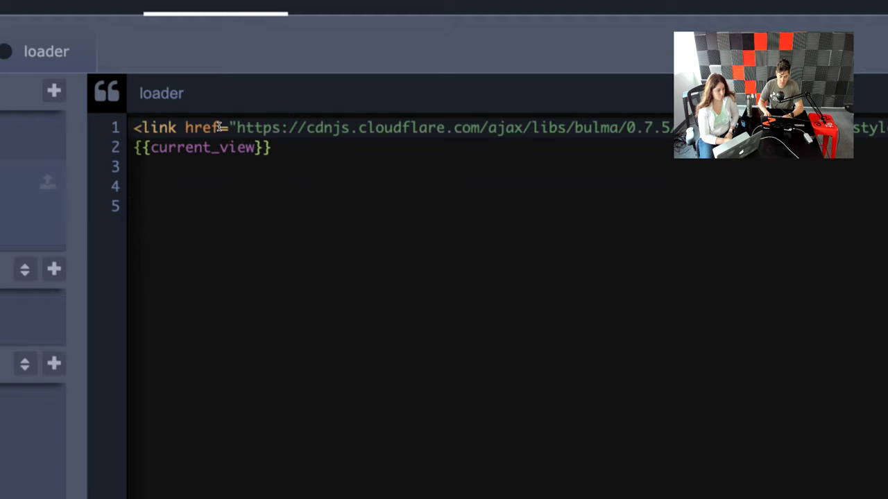
key("Return")
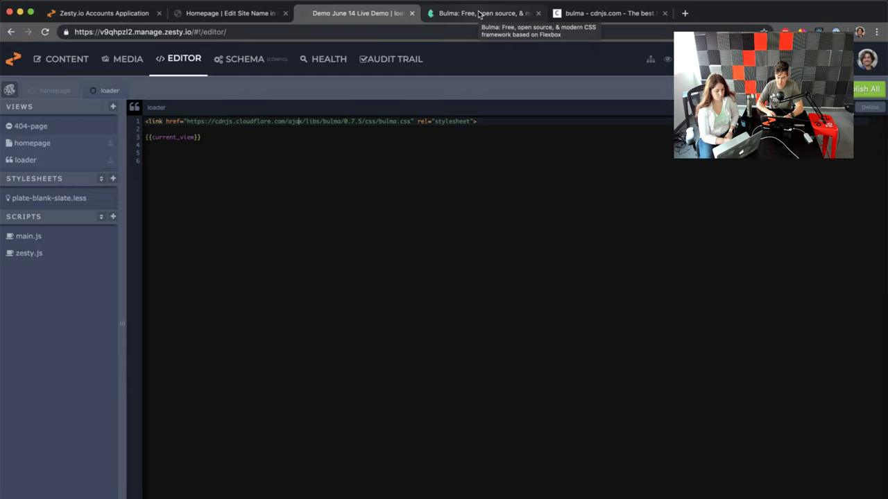
Examine the text beside the large image in the refreshed homepage preview, and return to the code editor
left_click(248, 12)
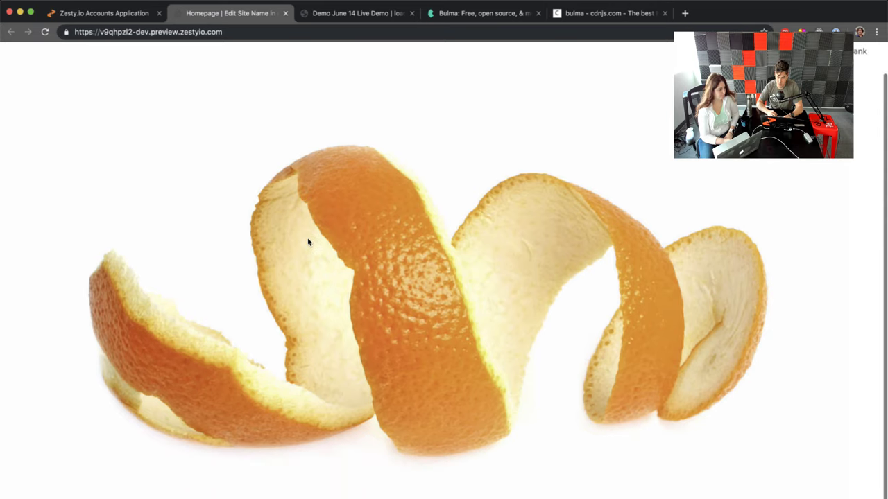
left_click_drag(867, 93, 854, 44)
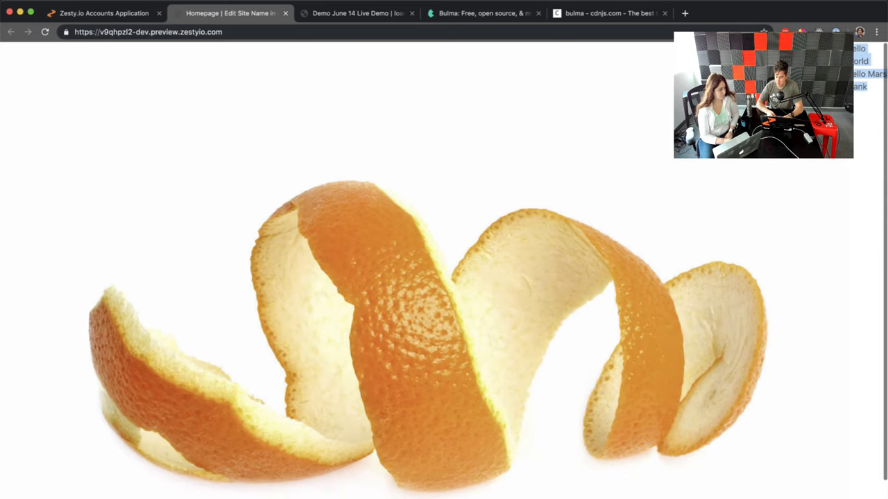
left_click(395, 16)
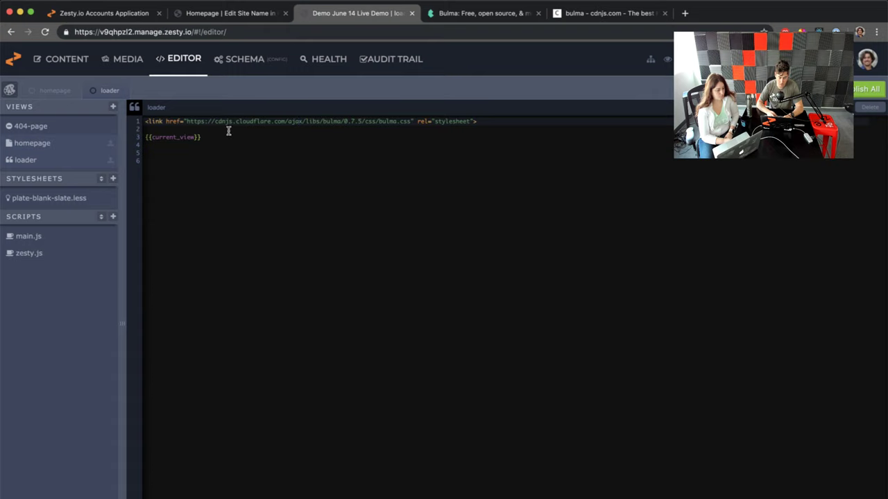
Comment out the whole heading-image div in the homepage view with (** and **)
left_click(76, 145)
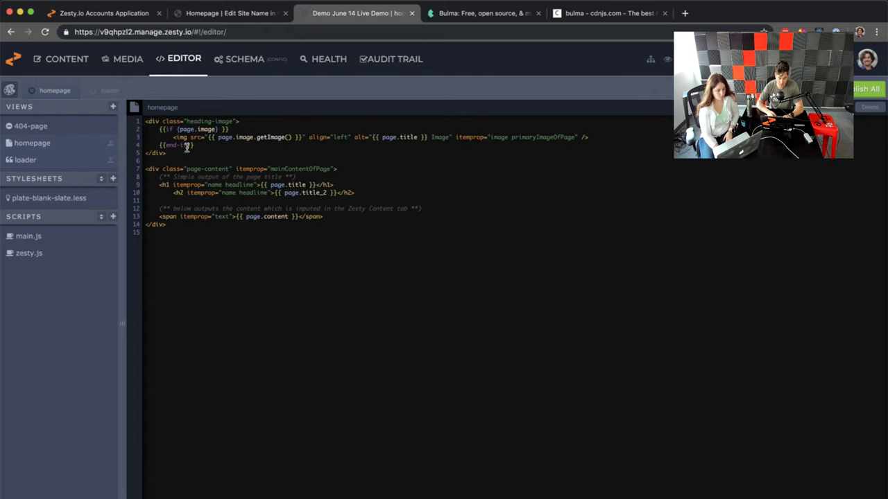
left_click(188, 145)
left_click_drag(177, 160, 123, 115)
key("Left")
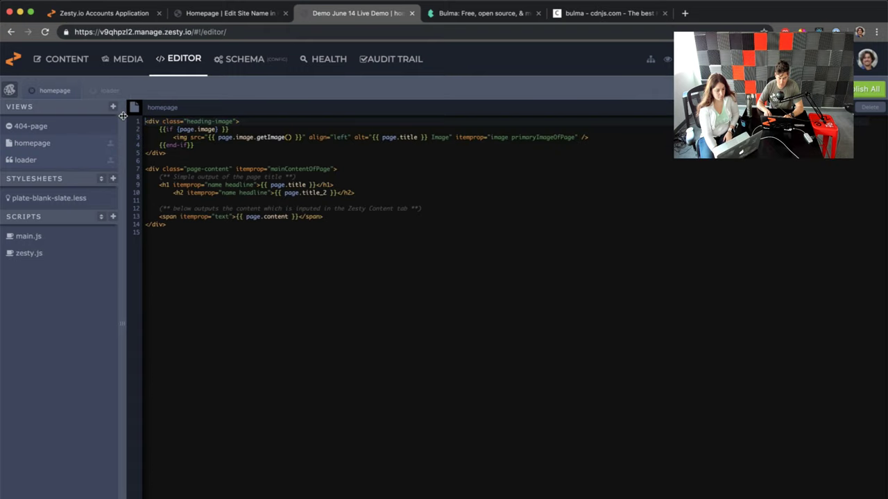
key("Return")
type("(")
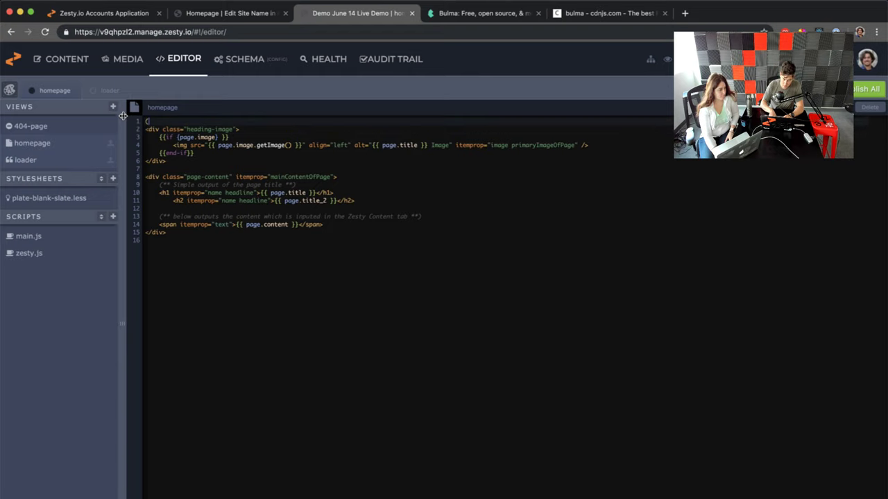
type("**")
left_click(181, 165)
key("Return")
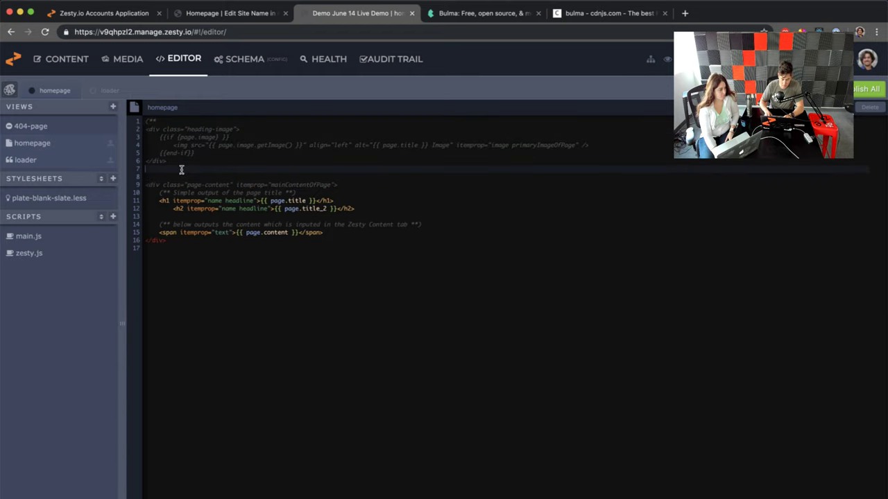
type("**)")
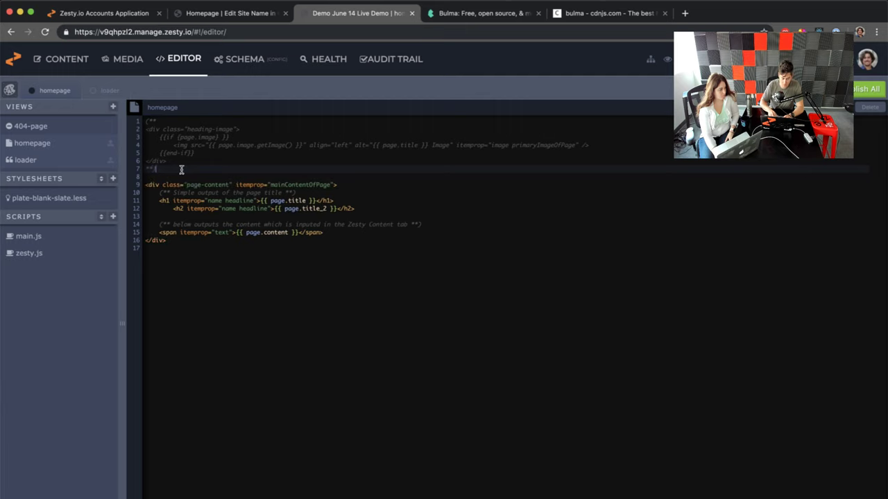
Add class="title size-1" to the h1 tag of the page title in the homepage view and save it
left_click(186, 186)
left_click(244, 202)
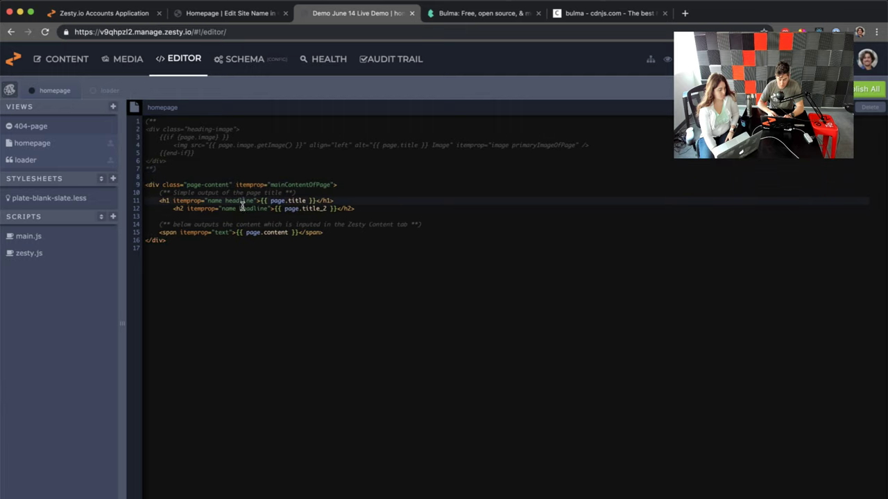
left_click(122, 195)
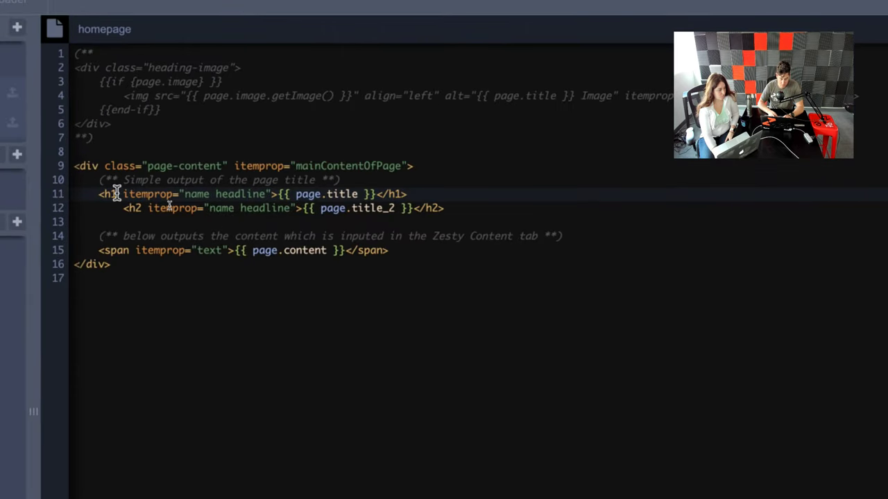
type("class=")
type("\"title ")
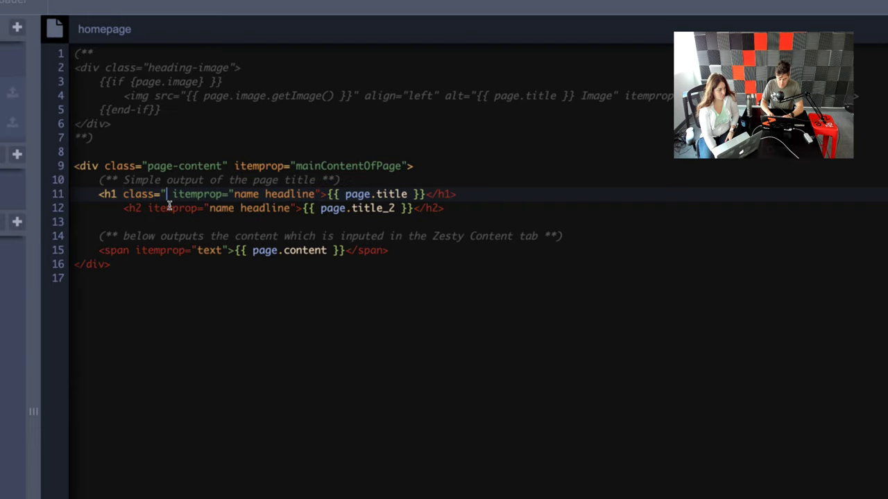
type("size-1")
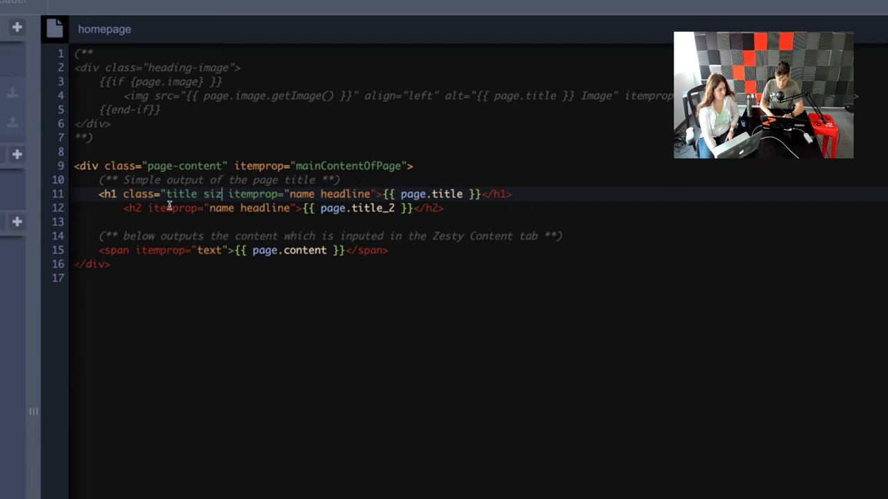
type("\"")
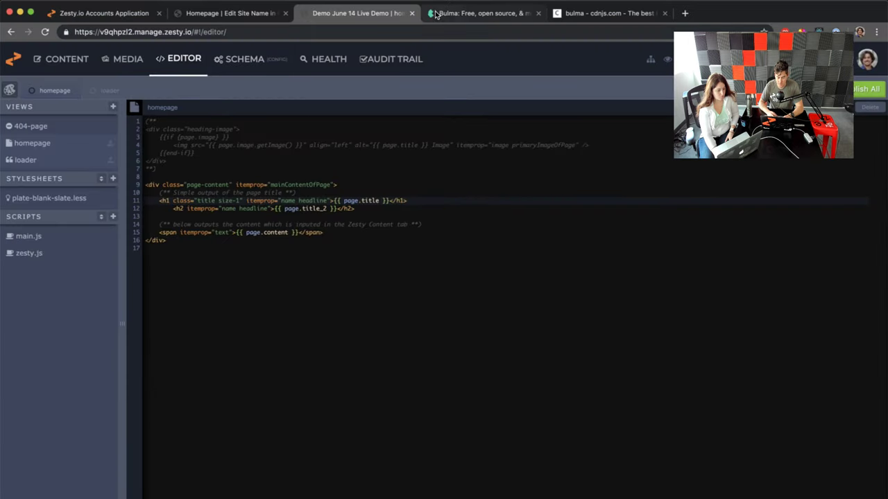
Refresh the homepage preview and examine the title heading's styling
left_click(479, 12)
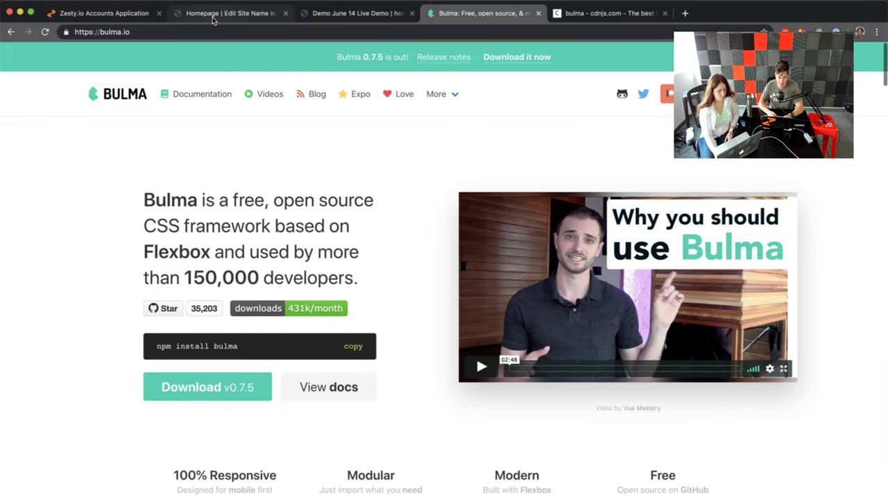
left_click(261, 19)
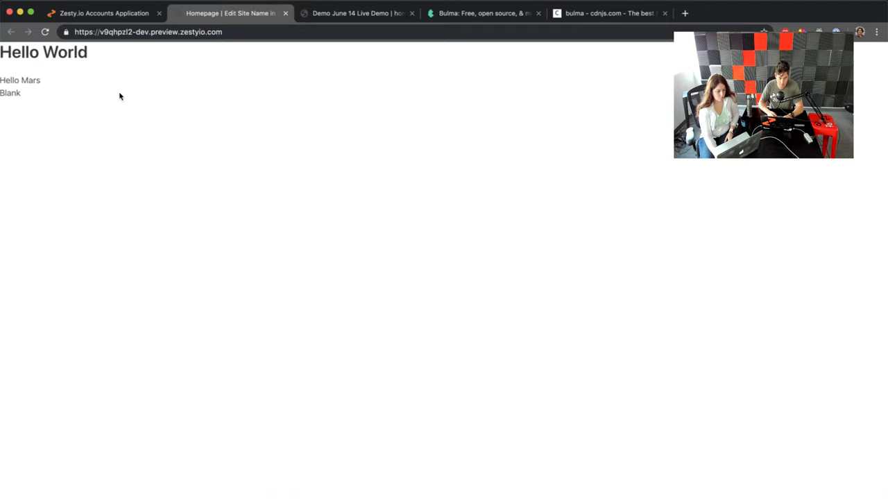
triple_click(74, 57)
left_click_drag(71, 90, 24, 55)
left_click(24, 56)
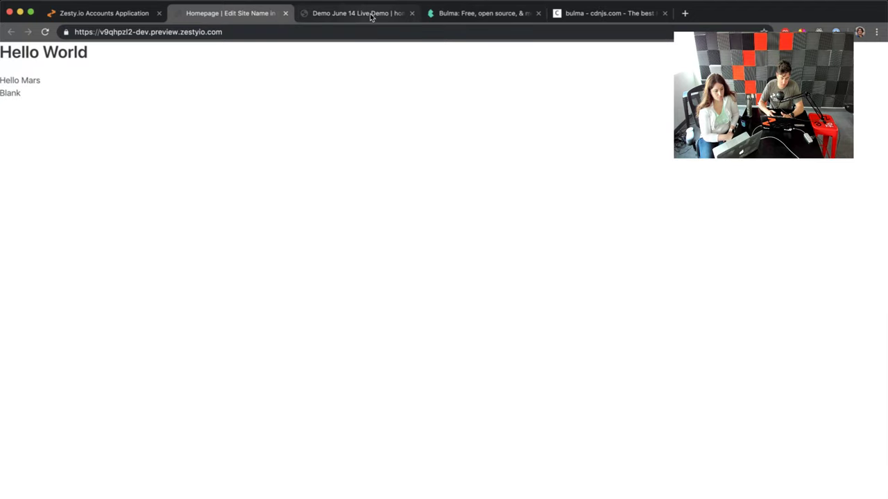
left_click(123, 14)
left_click(223, 15)
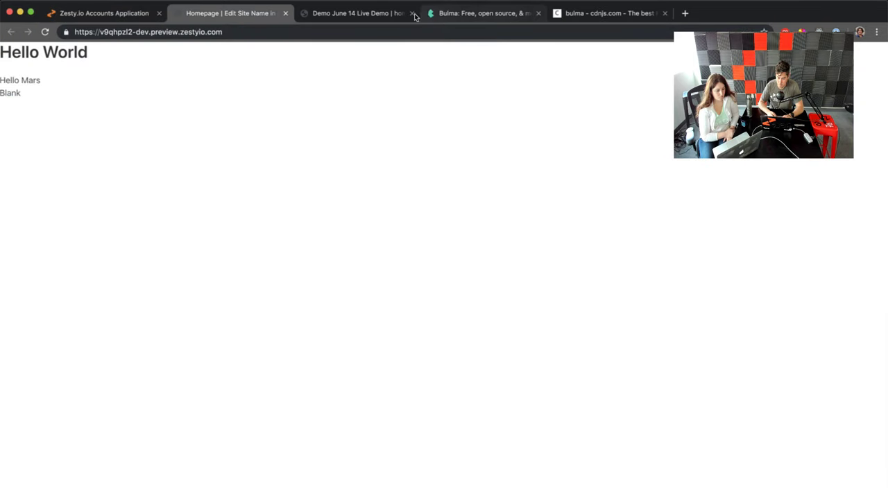
Wrap the page-content div of the homepage view in a div with class="container", fix the indentation and save the view
left_click(373, 14)
left_click(206, 182)
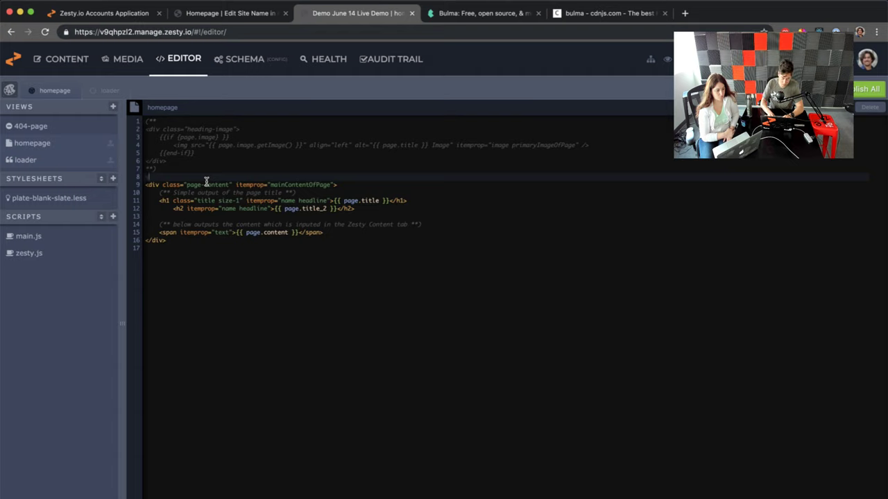
type("<div class=\"")
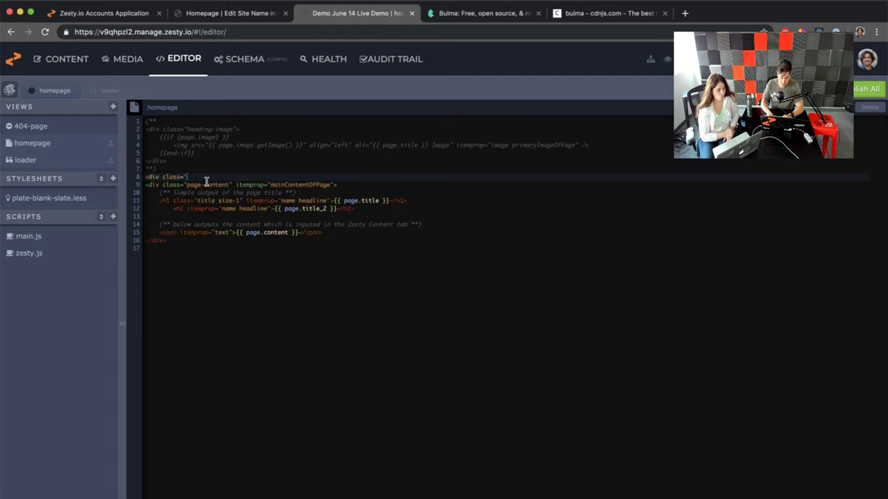
type("container\">")
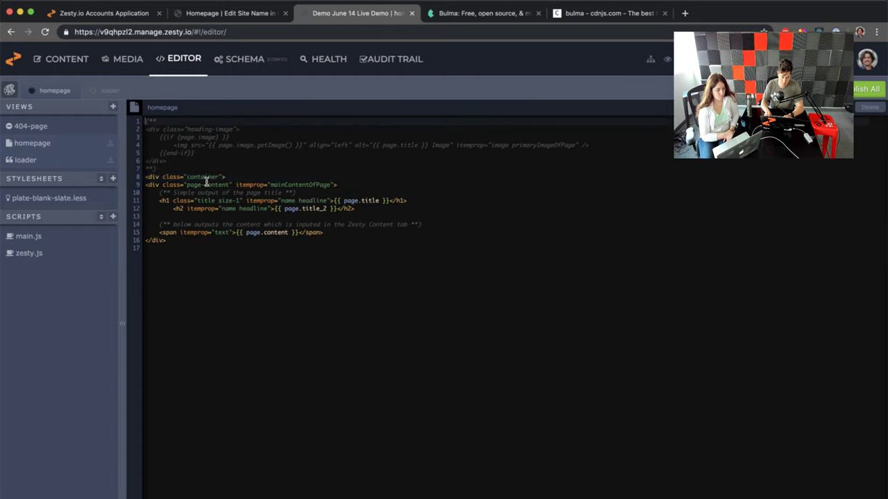
key("super+Down")
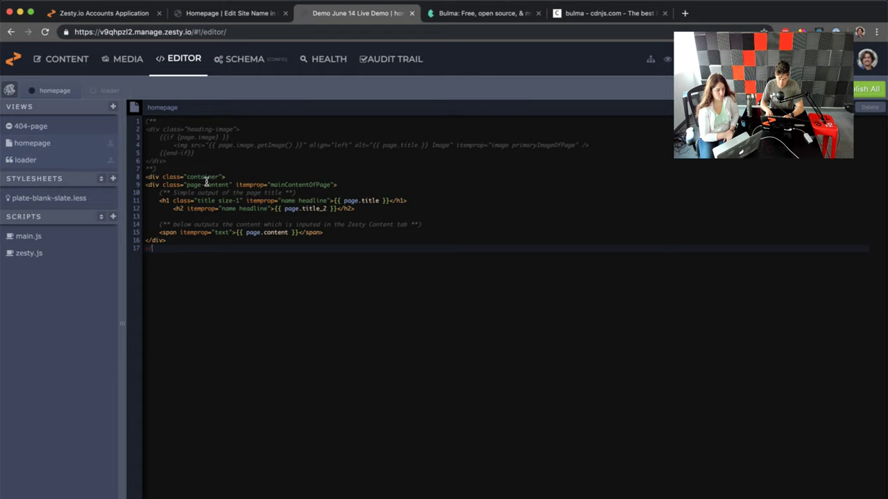
type("</div>")
key("super+a")
key("shift+Tab")
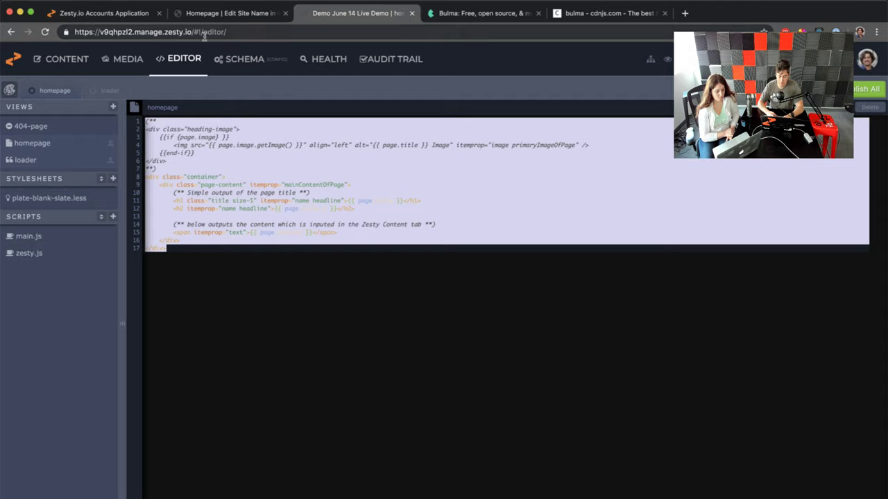
left_click(220, 186)
Refresh the homepage preview and examine how the container positions the page content
left_click(234, 6)
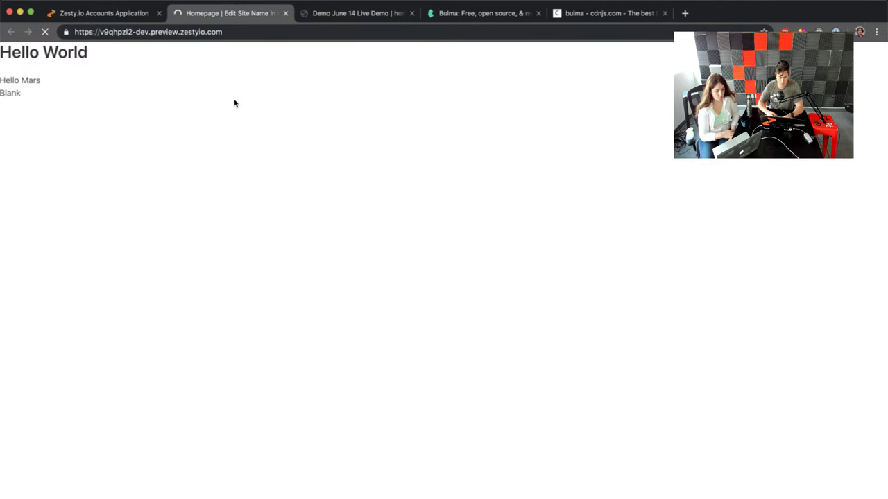
left_click(94, 77)
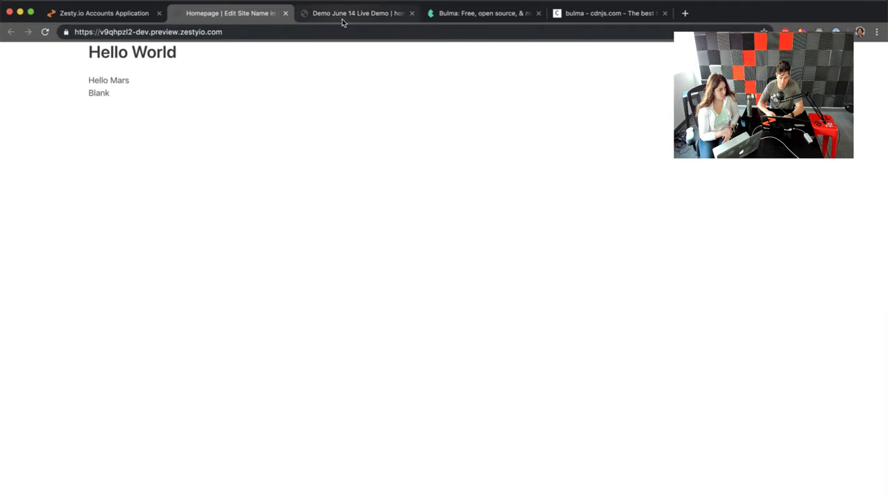
left_click(122, 19)
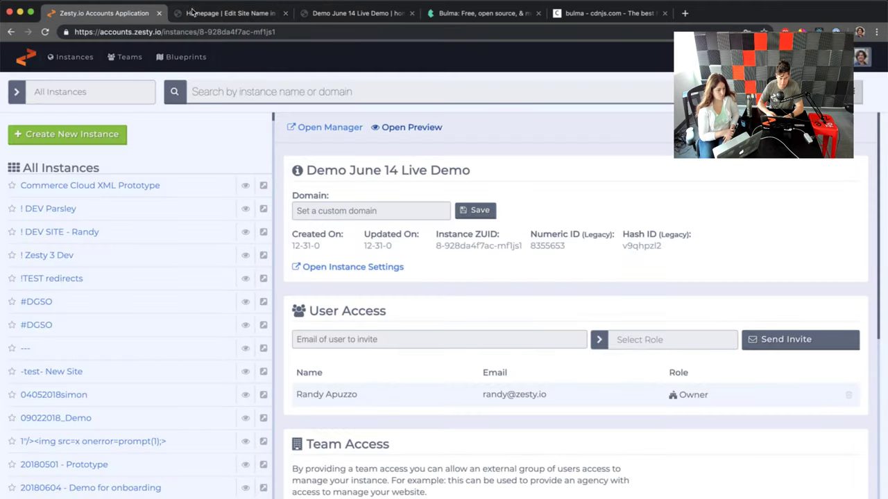
left_click(197, 12)
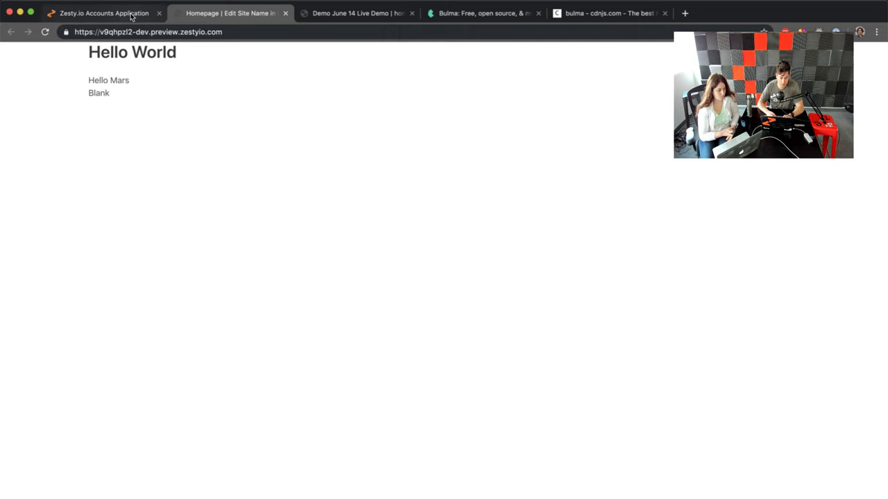
left_click(132, 16)
left_click(195, 18)
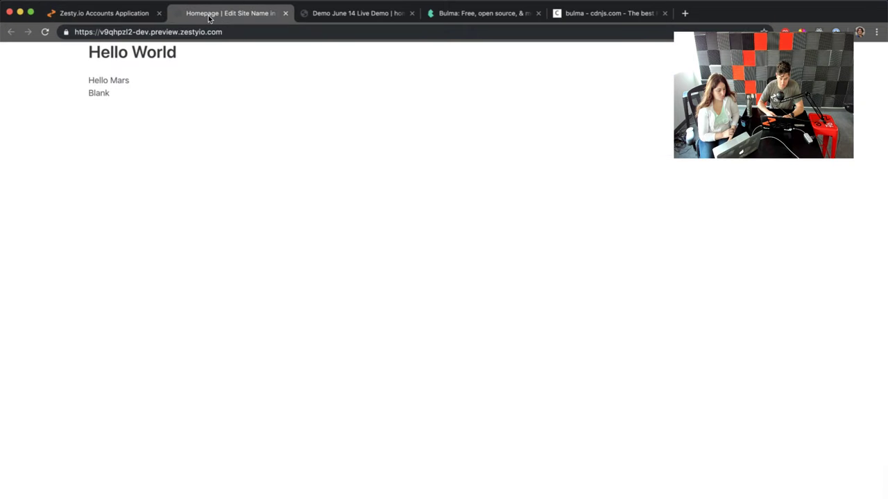
Close the Bulma site and the cdnjs page, and return to the homepage view in the code editor
left_click(539, 14)
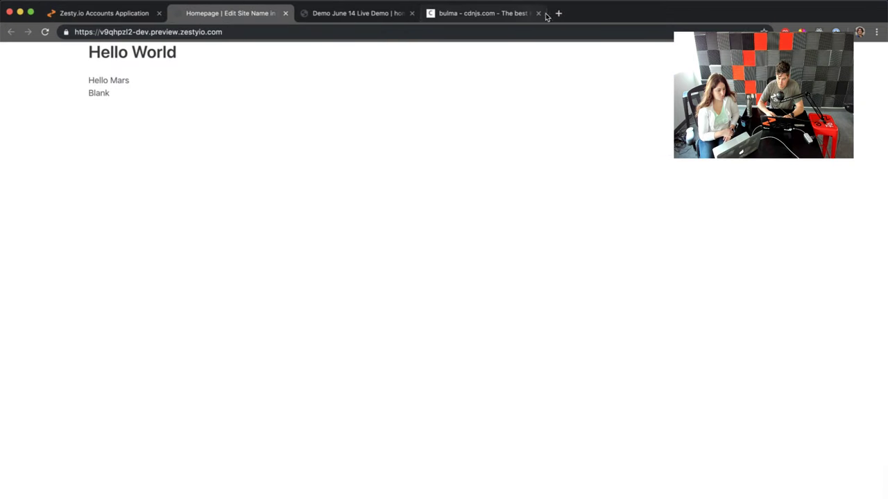
left_click(538, 14)
left_click(371, 12)
left_click(178, 153)
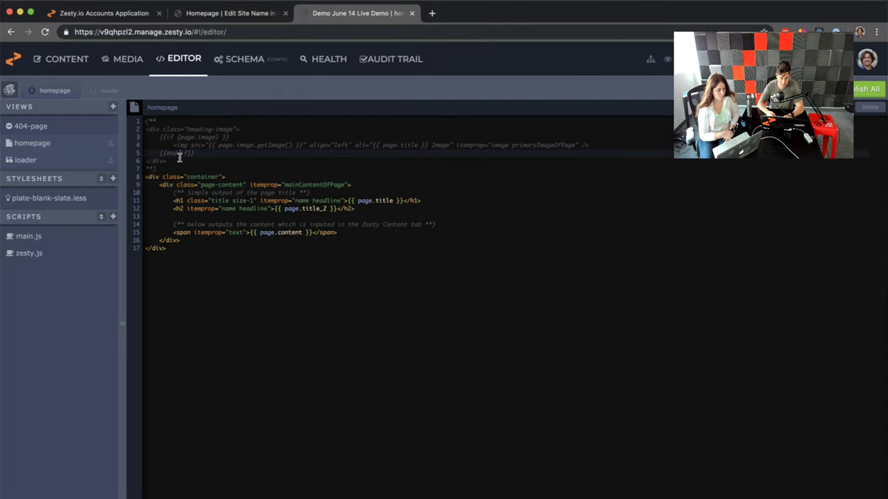
Create a Group with View content model named Articles in the schema, with Top Level Page as its parent
left_click(244, 60)
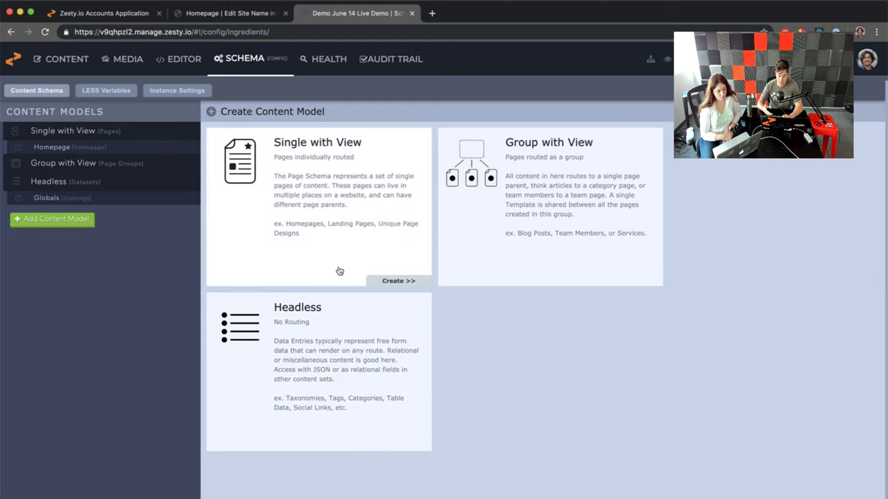
left_click(508, 206)
left_click(489, 222)
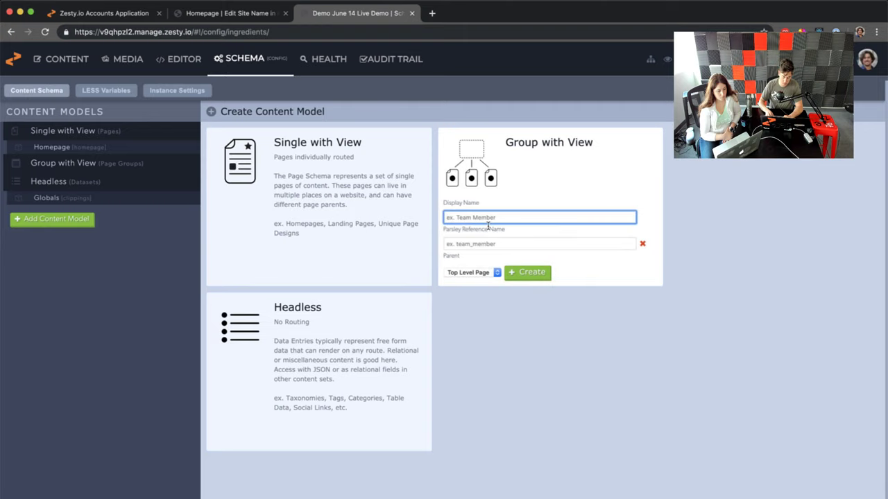
type("Articles")
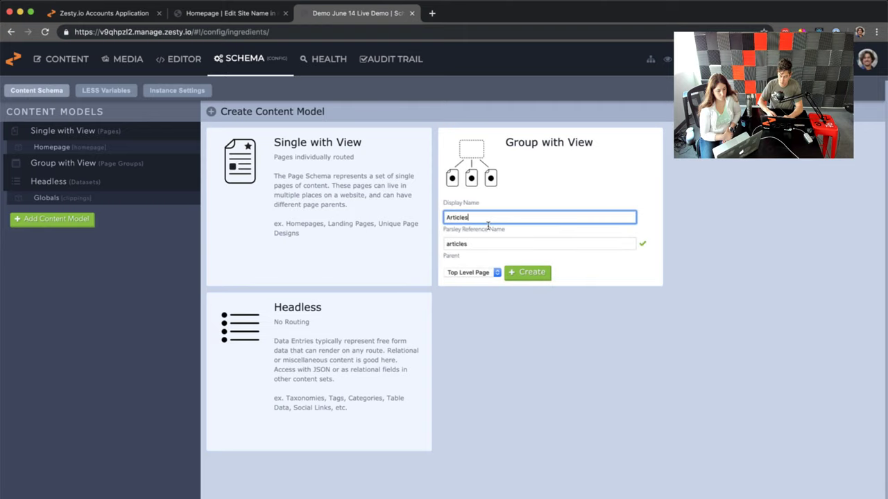
left_click(519, 277)
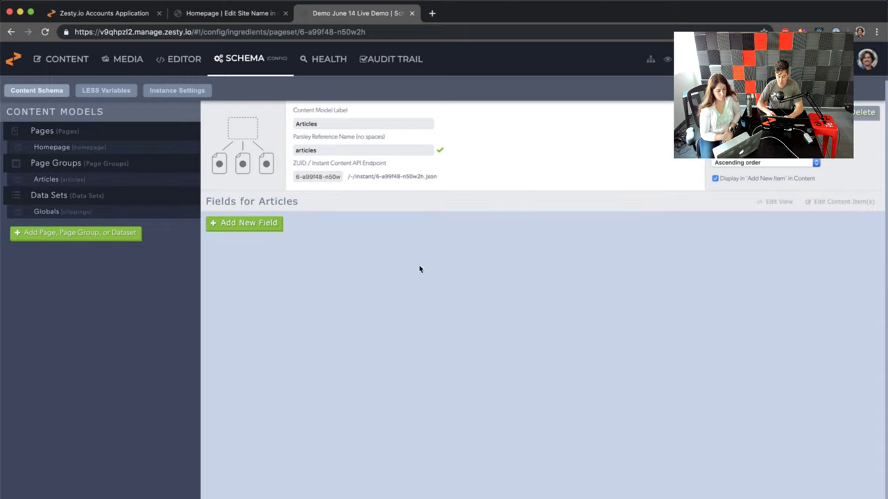
Add a Text field labelled Title to the Articles model
left_click(260, 223)
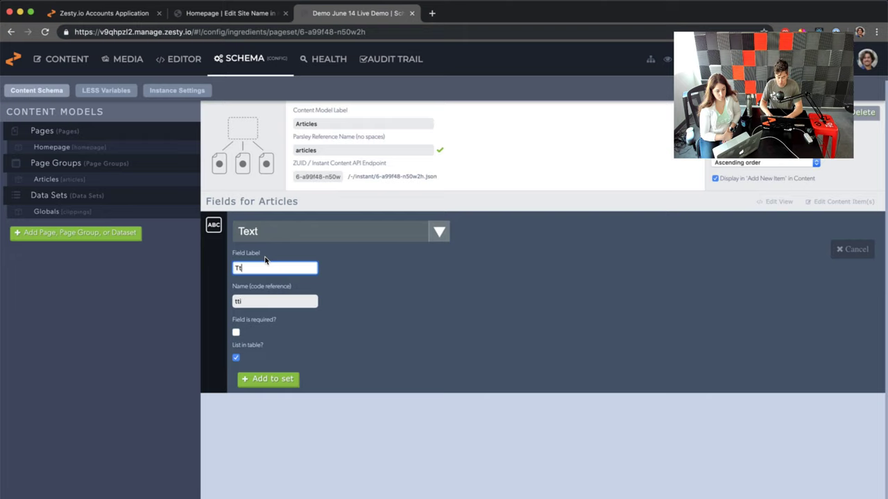
type("Title")
left_click(271, 381)
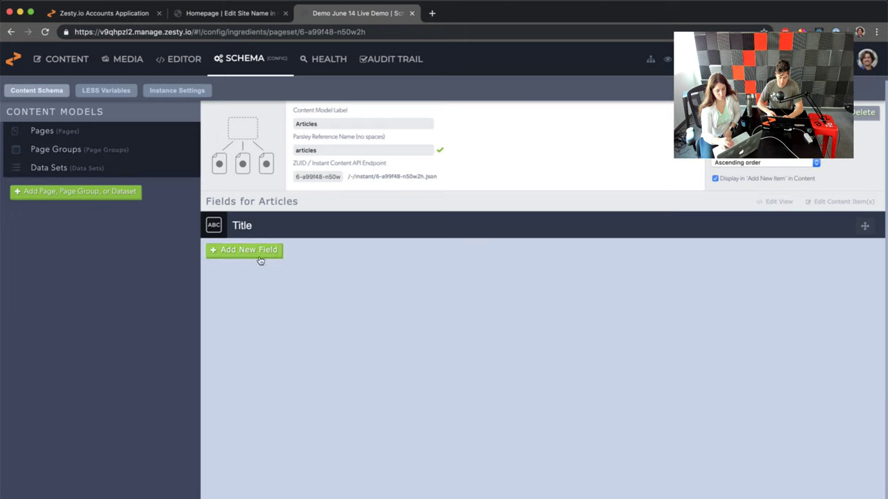
Add a WYSIWYG Basic field labelled Article Body to the Articles model
left_click(261, 256)
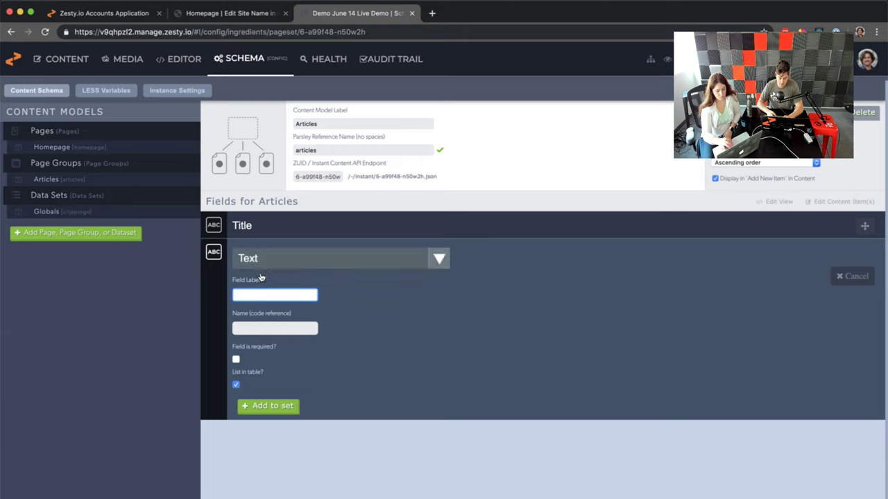
left_click(271, 258)
left_click(238, 313)
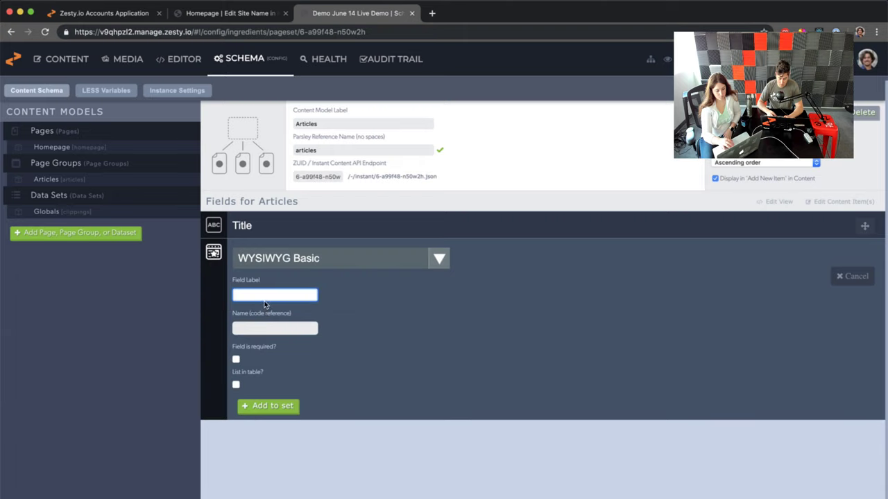
type("Content")
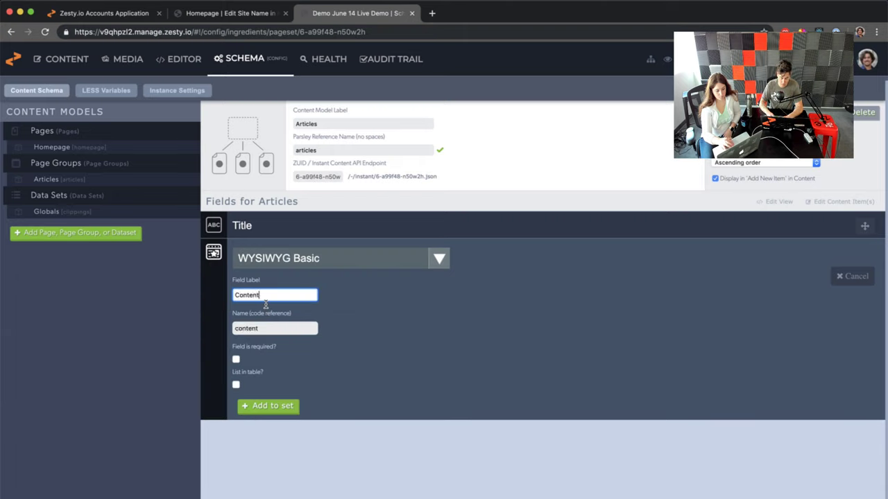
key("super+a")
type("A")
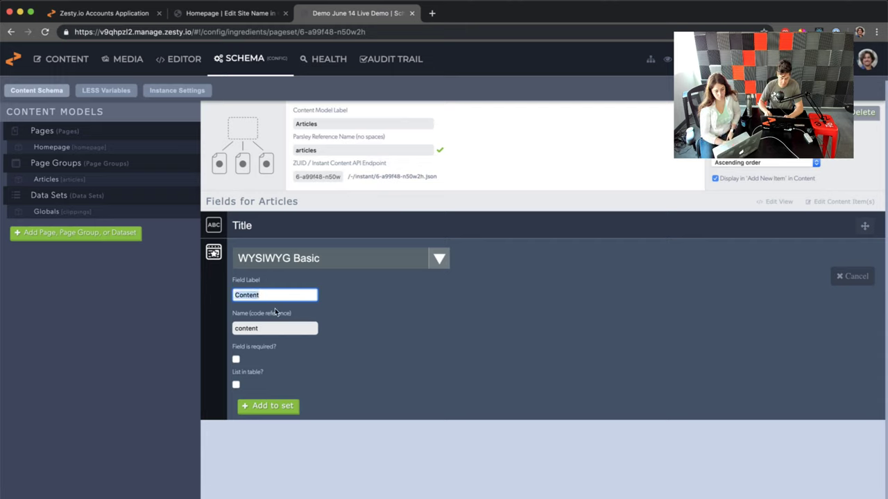
type("rticle Body")
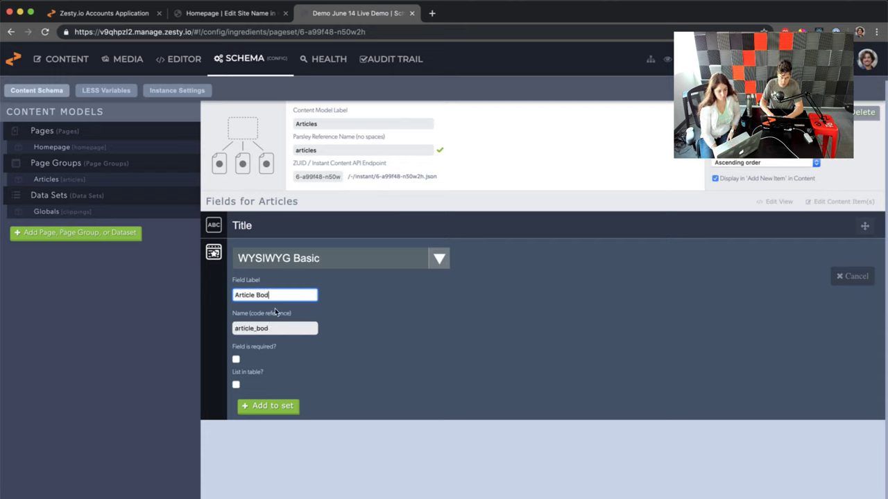
left_click(278, 407)
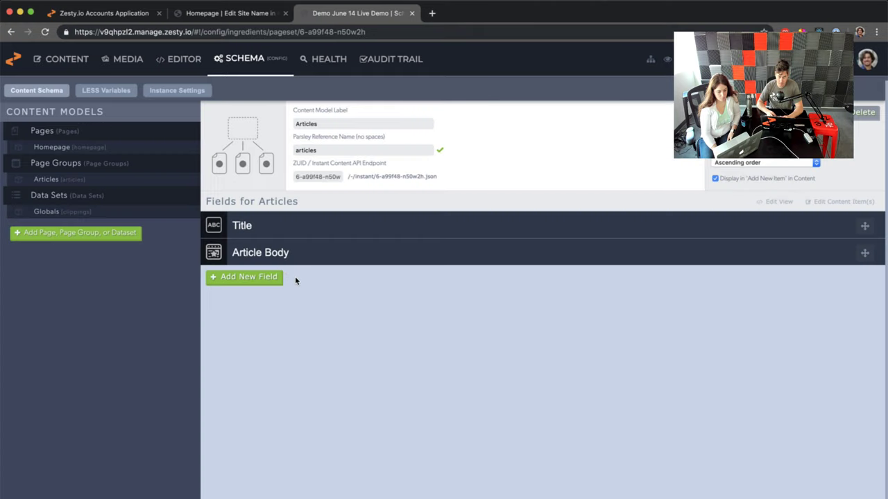
Start a new field labelled Image for the Articles model and set its type to Images
left_click(276, 278)
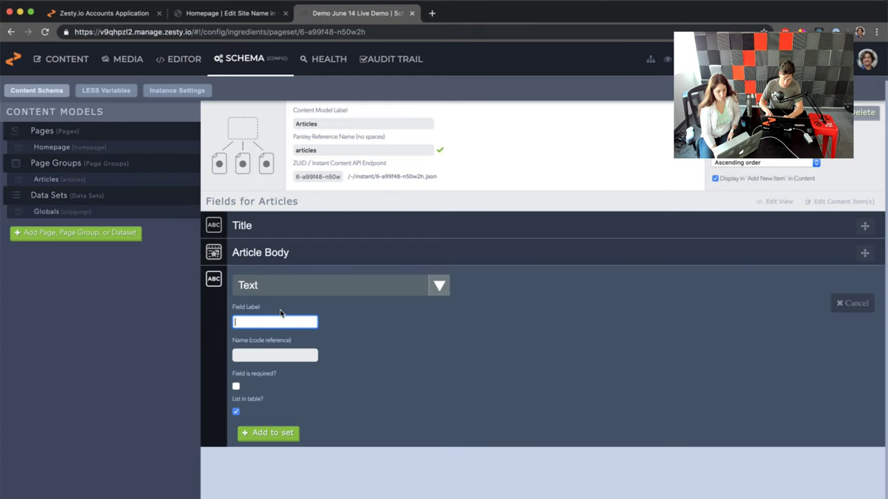
type("Image")
left_click(368, 285)
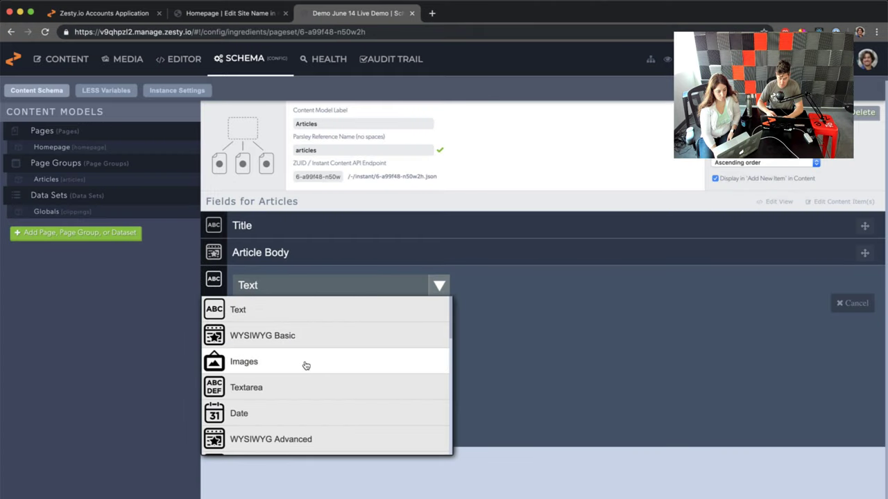
left_click(305, 365)
Examine the field types available for the new Image field, from Text through to the relationship types
left_click(374, 286)
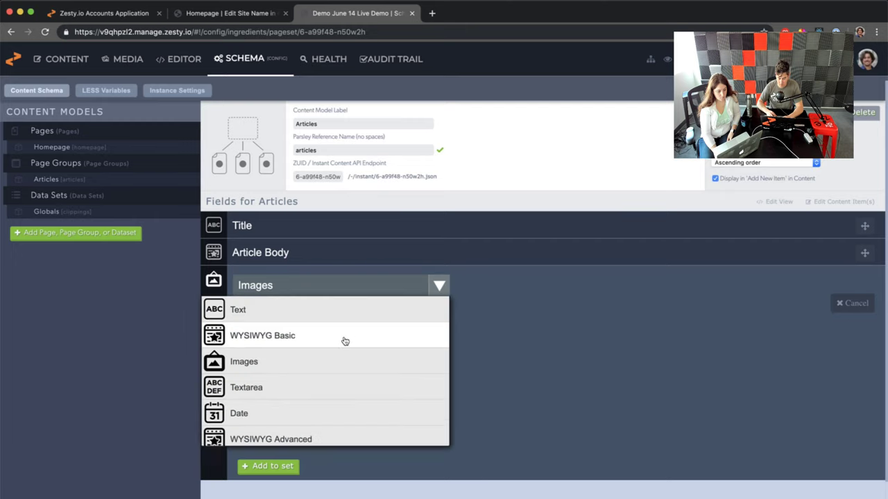
scroll(343, 374, "down", 6)
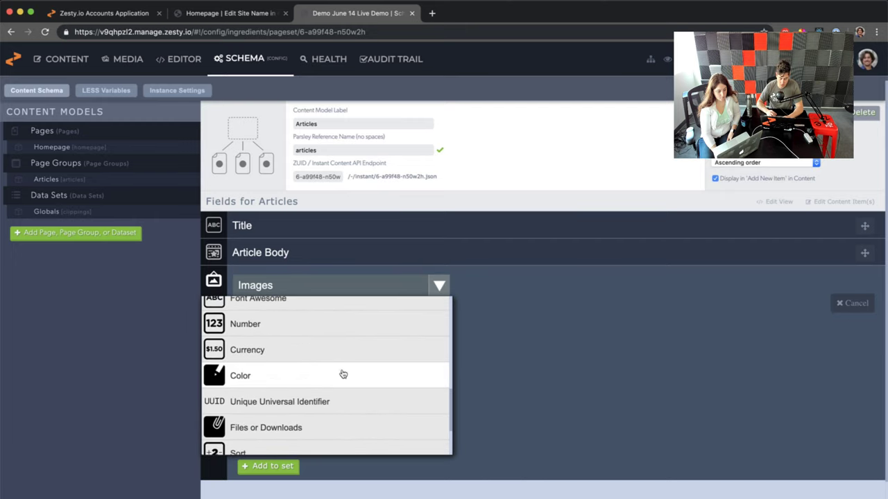
scroll(343, 374, "up", 6)
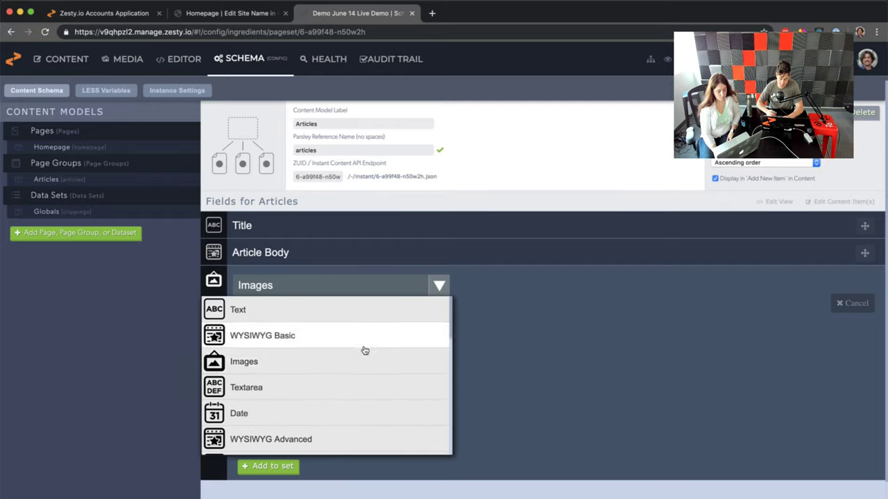
scroll(365, 351, "down", 3)
scroll(365, 350, "up", 3)
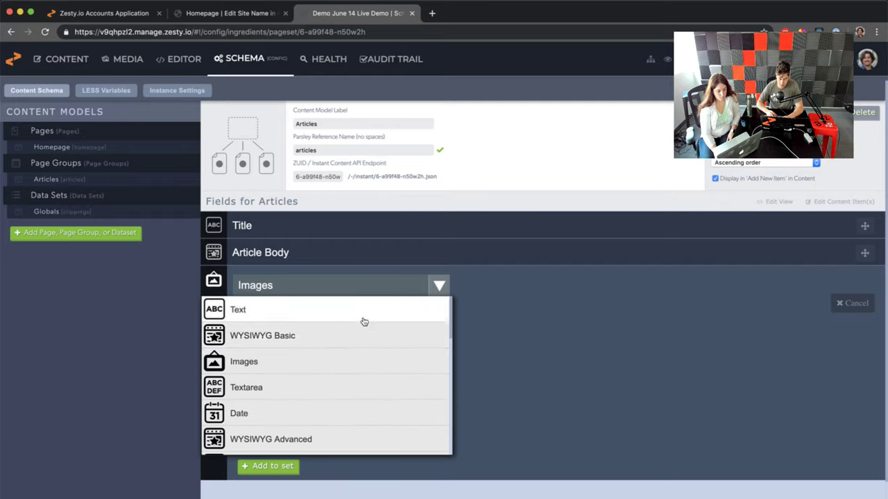
scroll(355, 369, "down", 5)
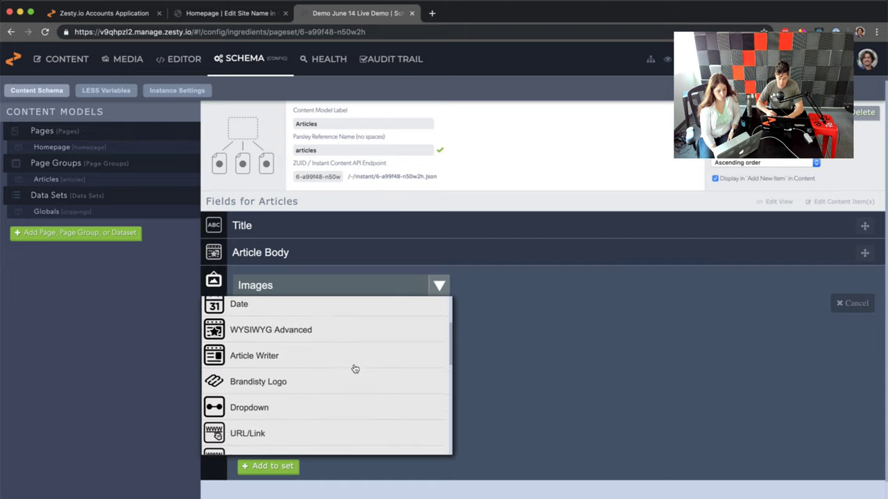
scroll(352, 369, "up", 2)
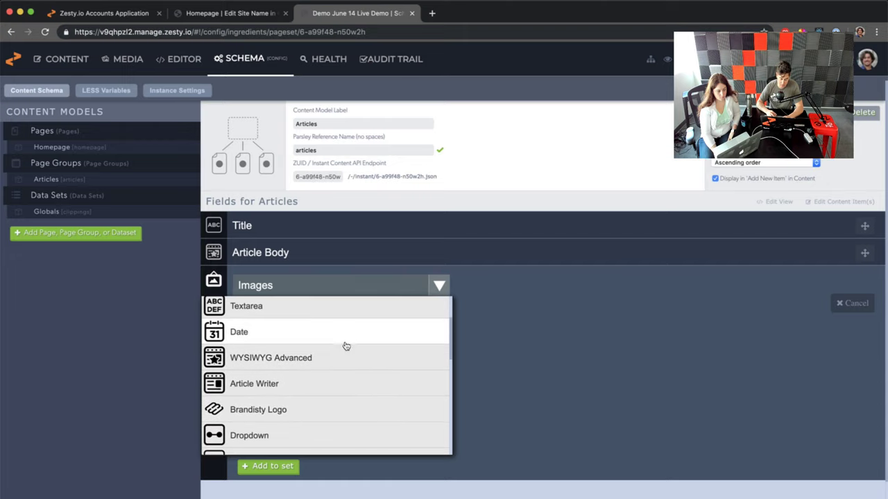
scroll(347, 343, "down", 3)
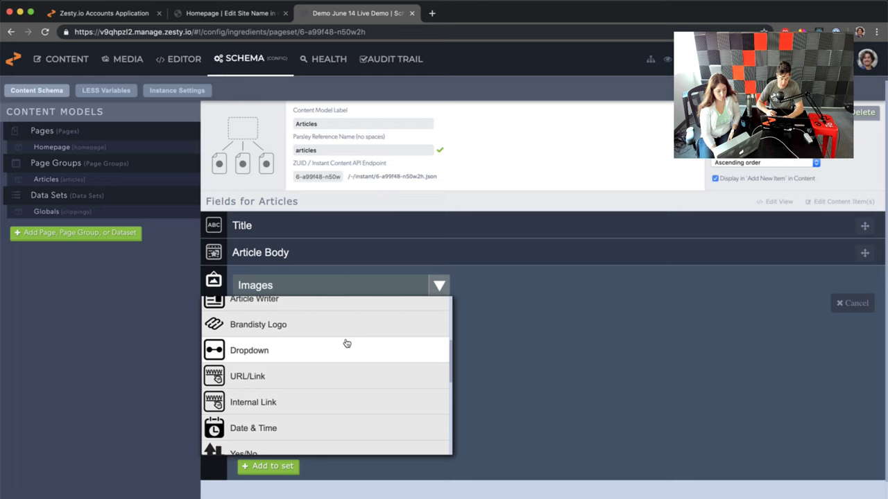
scroll(347, 344, "down", 2)
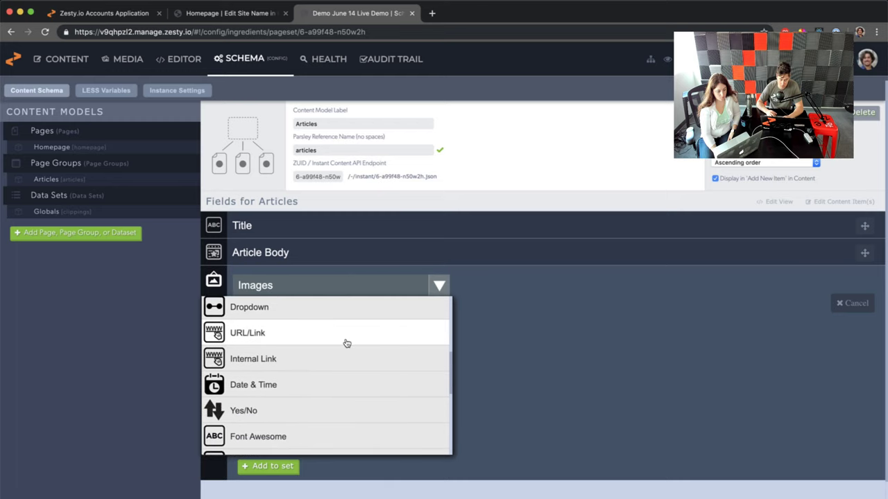
scroll(347, 343, "down", 1)
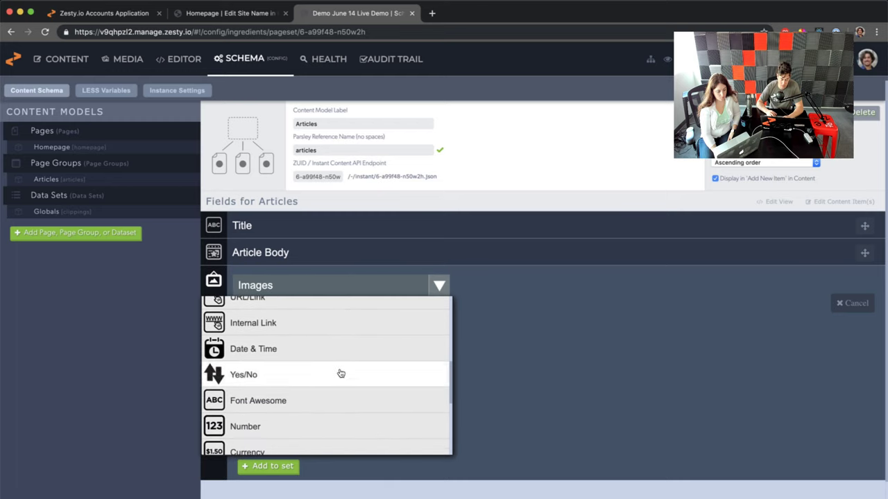
scroll(337, 383, "down", 4)
scroll(338, 384, "up", 3)
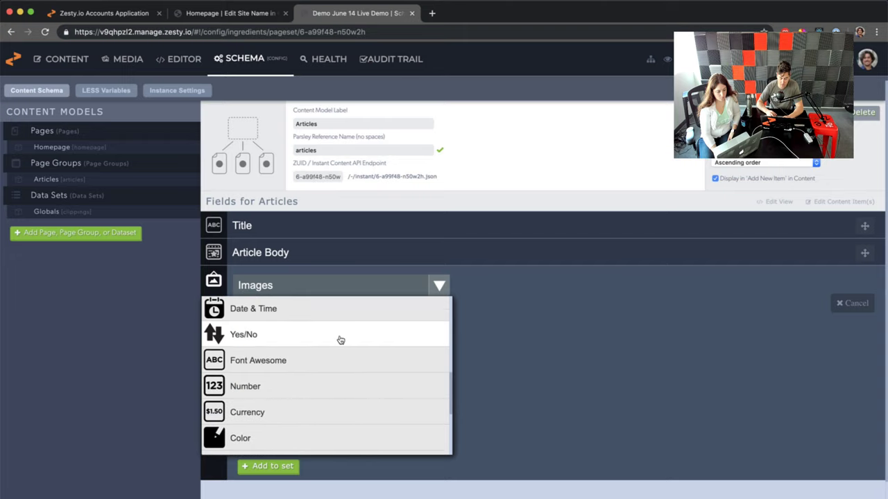
scroll(340, 399, "down", 4)
scroll(340, 391, "up", 1)
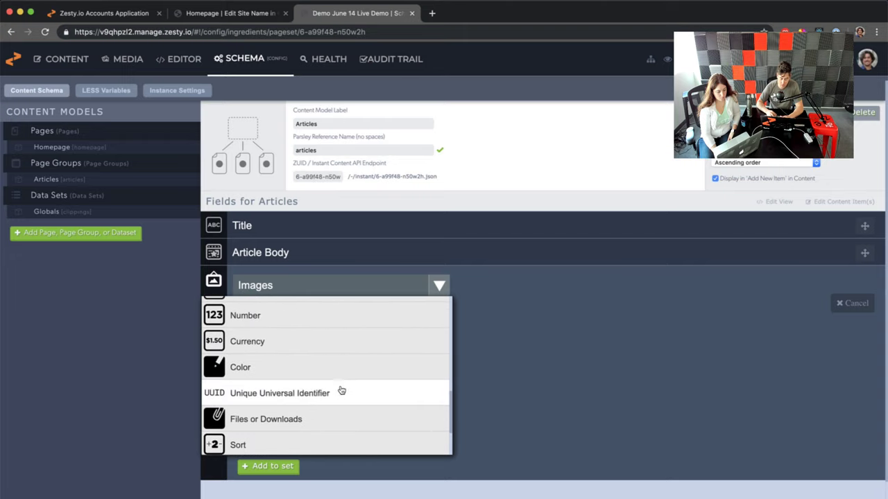
scroll(340, 399, "down", 3)
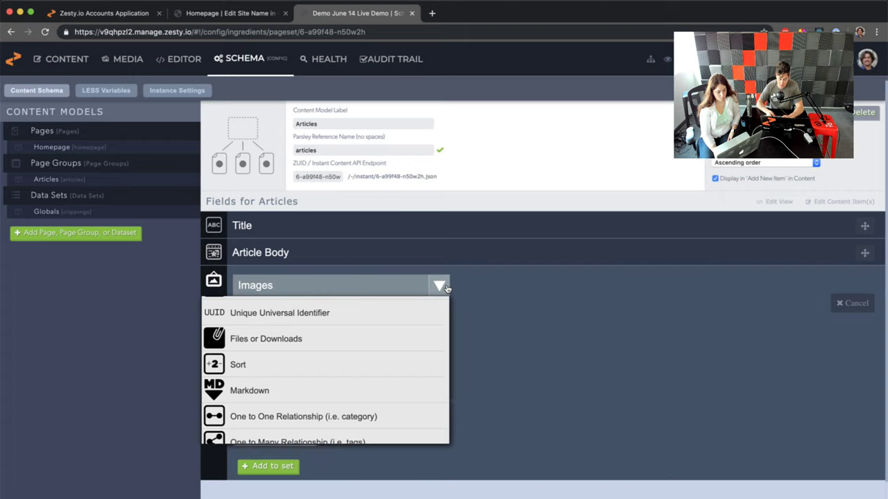
Keep Images as the field type and add the Image field to the Articles model
left_click(442, 286)
left_click(264, 467)
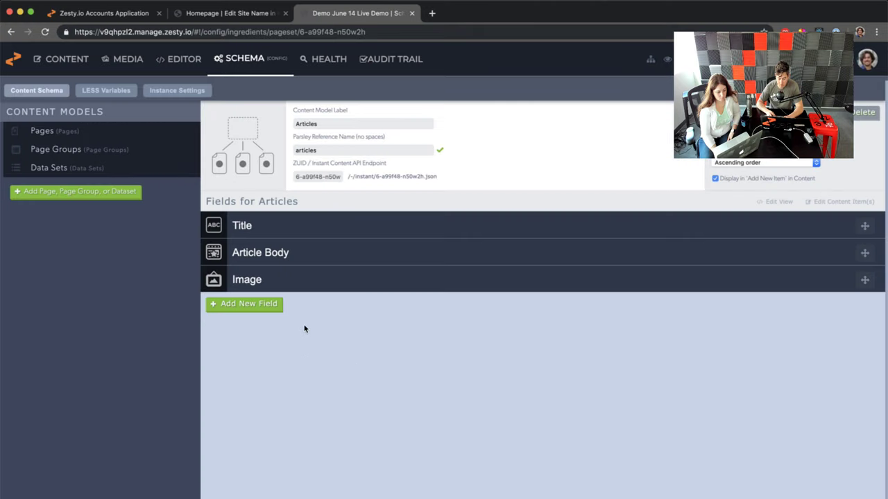
Add a Color field labelled Background Color to the Articles model
left_click(262, 305)
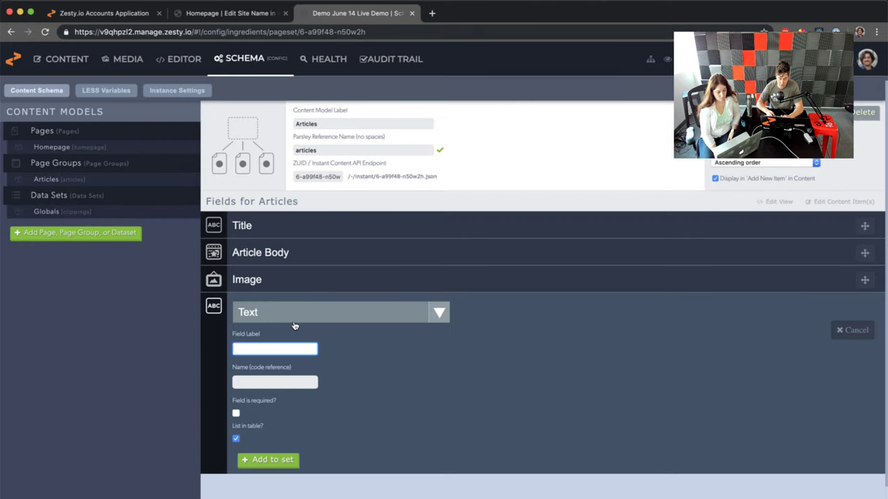
left_click(294, 319)
scroll(264, 423, "down", 5)
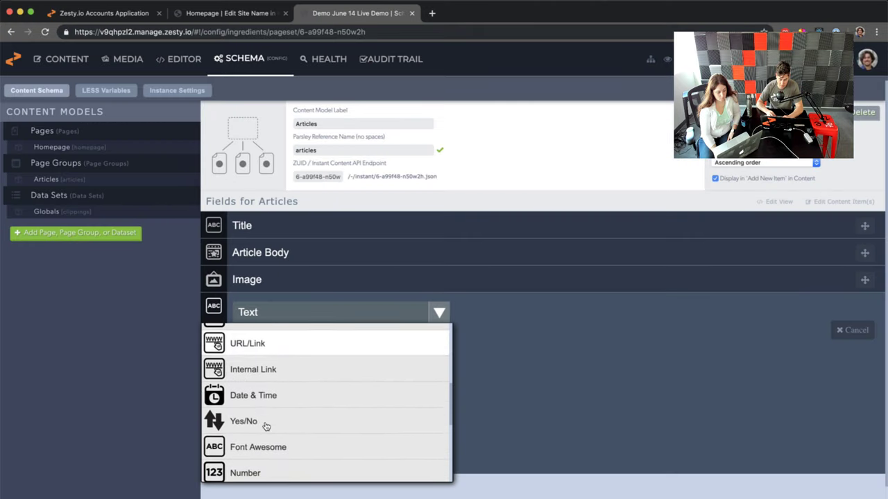
scroll(265, 426, "down", 3)
left_click(263, 426)
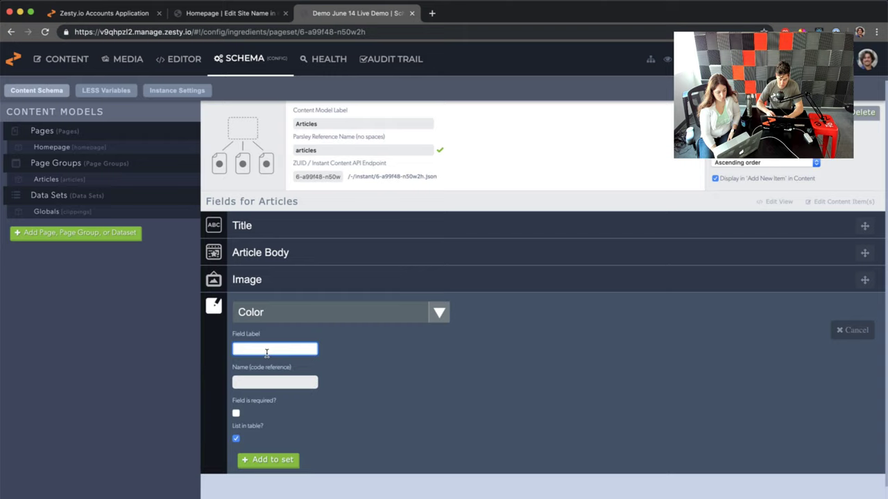
type("Backgrou")
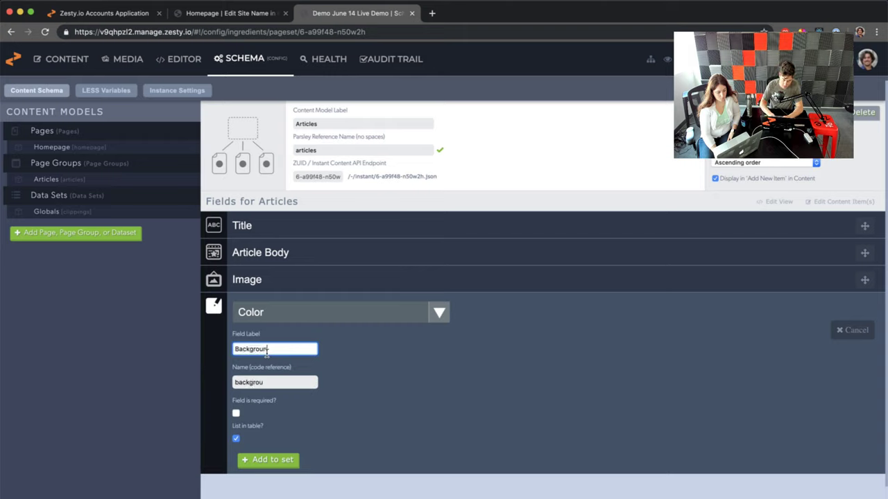
type("nd Color")
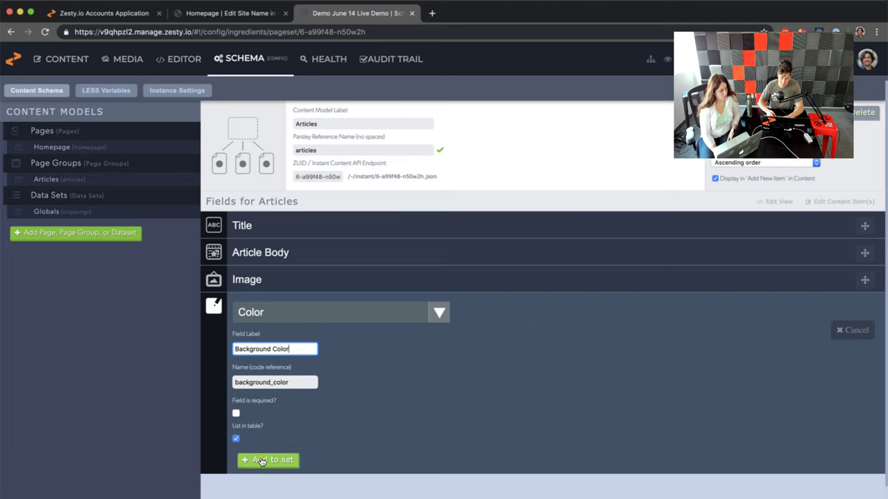
left_click(261, 460)
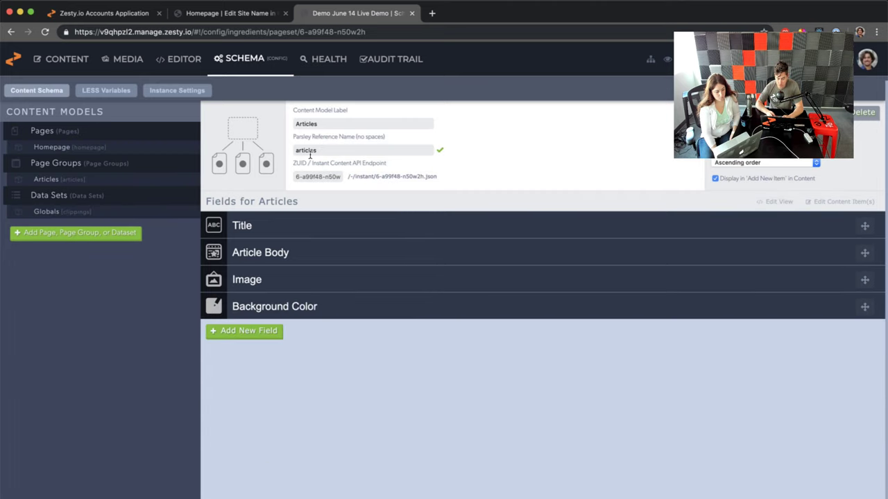
Start a new Articles content item and set its title to "Hello YouTube"
left_click(75, 66)
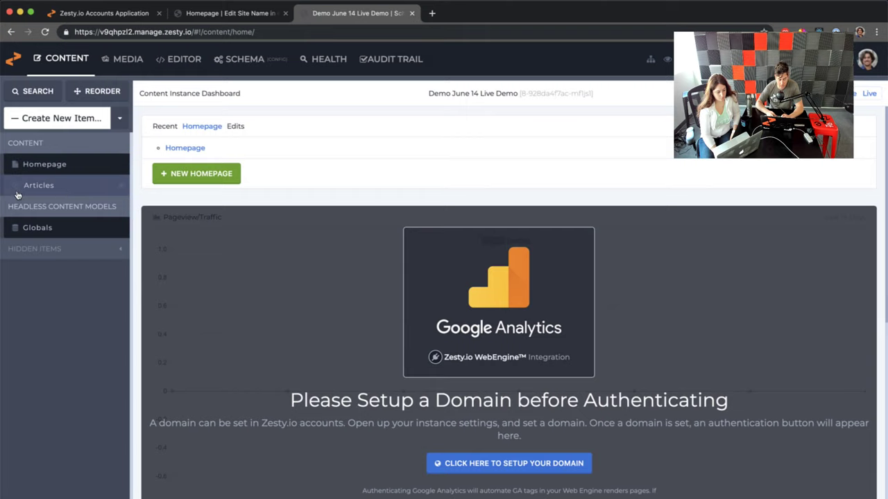
left_click(43, 191)
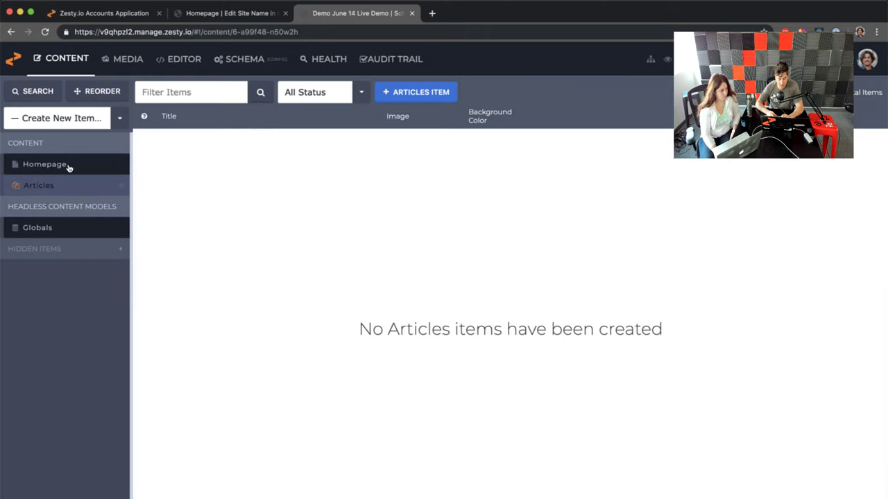
left_click(438, 92)
left_click(313, 165)
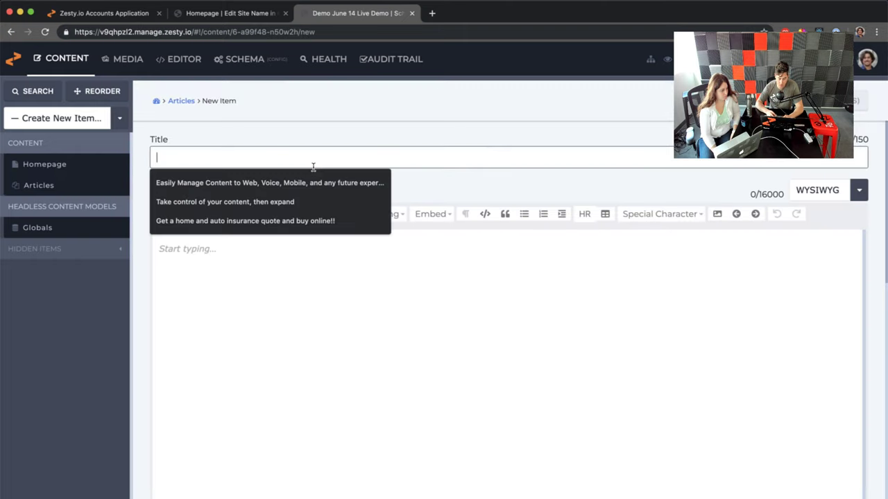
type("Hell")
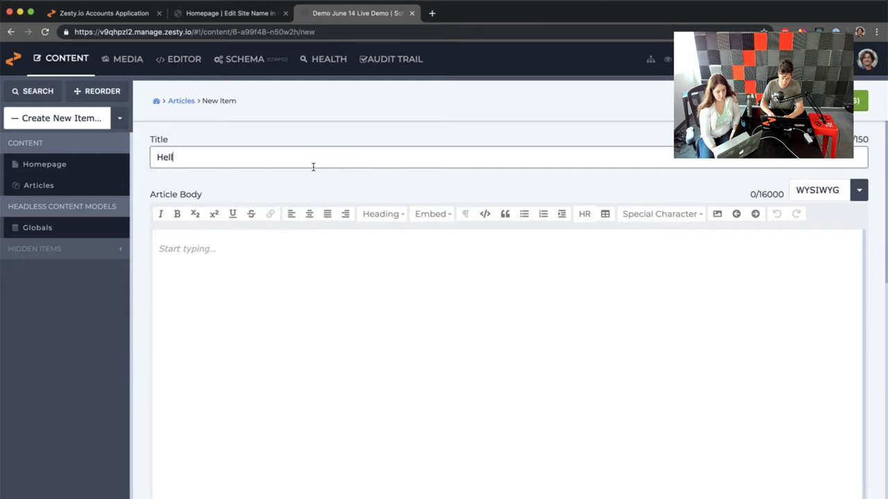
type("o YouTube")
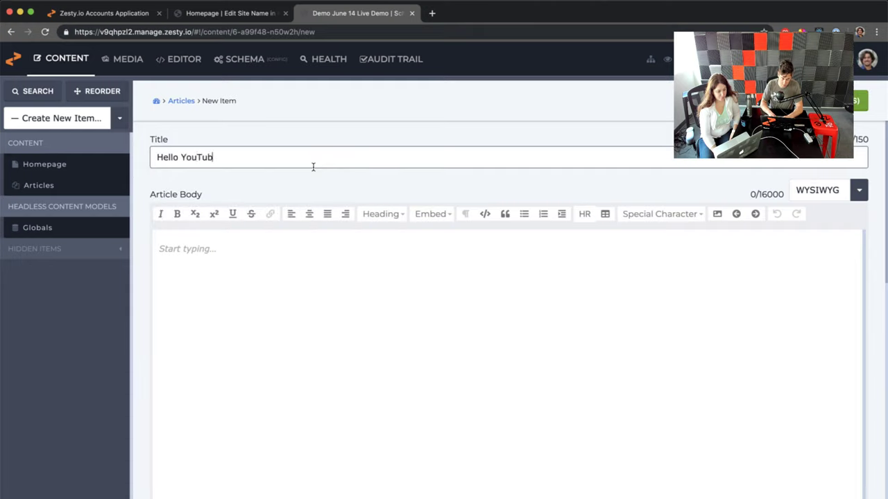
Write "Hello Youtube" and, as a second paragraph, "This is a WYSIWYG Editor" in the Article Body
left_click(378, 314)
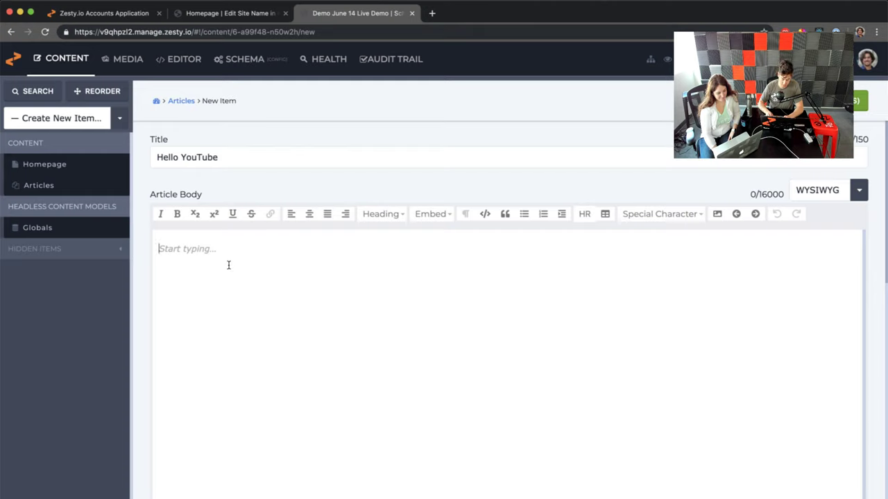
type("Hel")
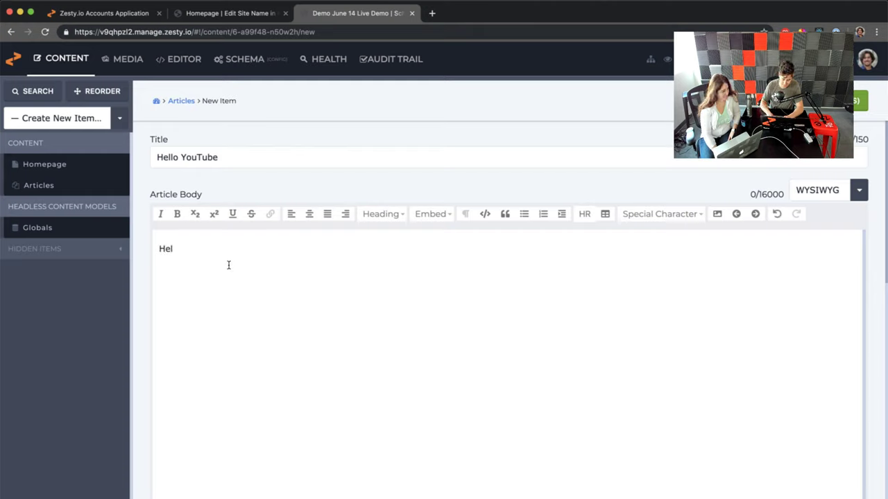
type("lo Youtube")
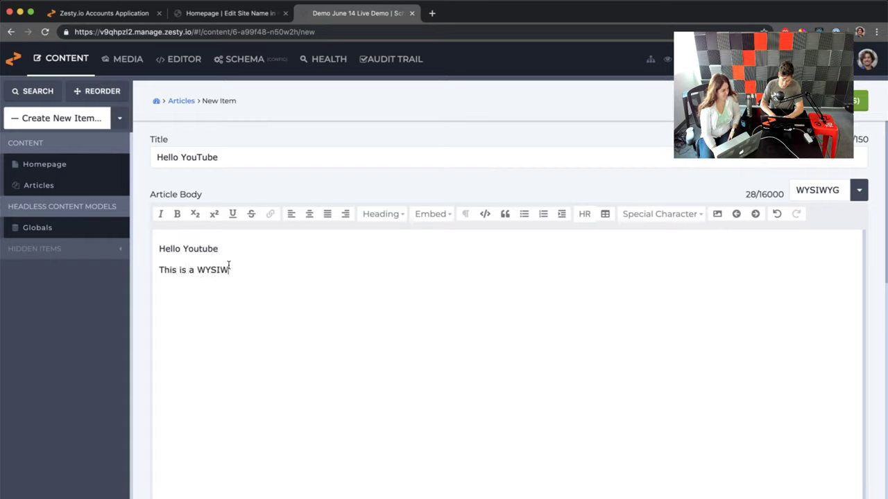
Format the line "This is a WYSIWYG Editor" in the Article Body as a Level 3 heading
triple_click(229, 266)
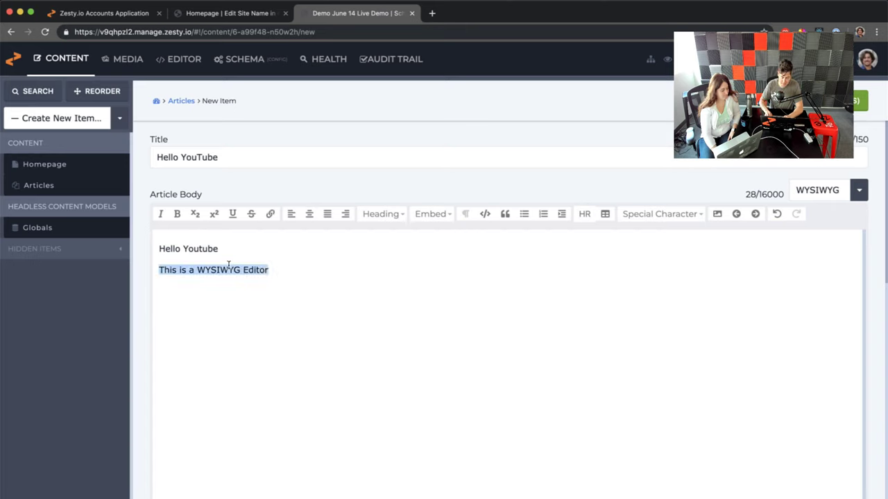
left_click(389, 215)
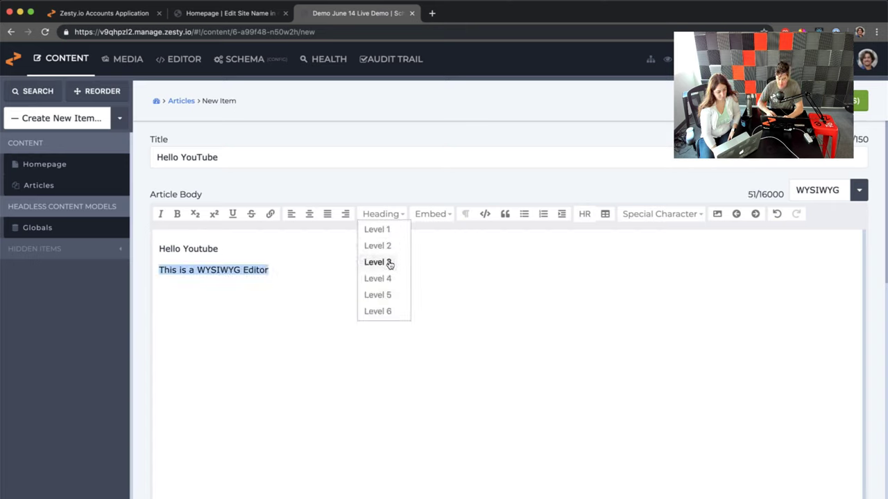
left_click(377, 262)
left_click(337, 276)
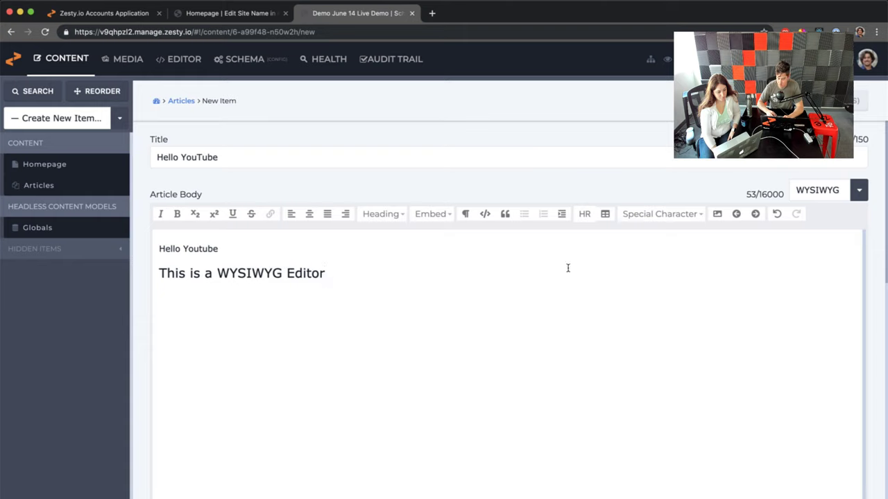
Examine the Article Body's markup in HTML mode and return the field to WYSIWYG mode
scroll(610, 303, "down", 3)
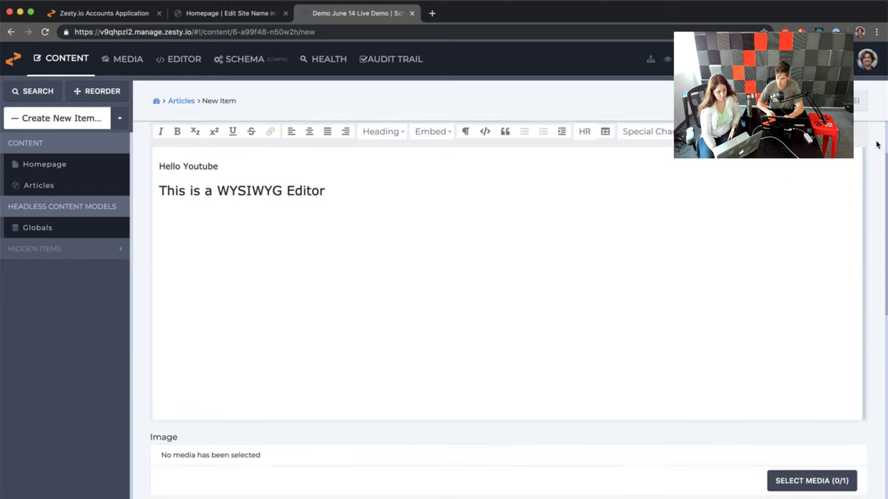
scroll(860, 166, "up", 3)
left_click(845, 188)
left_click(801, 275)
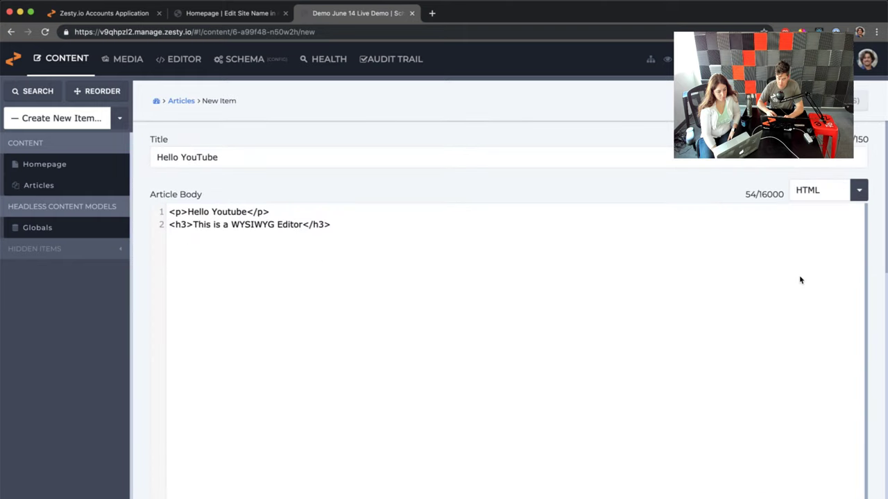
left_click(858, 190)
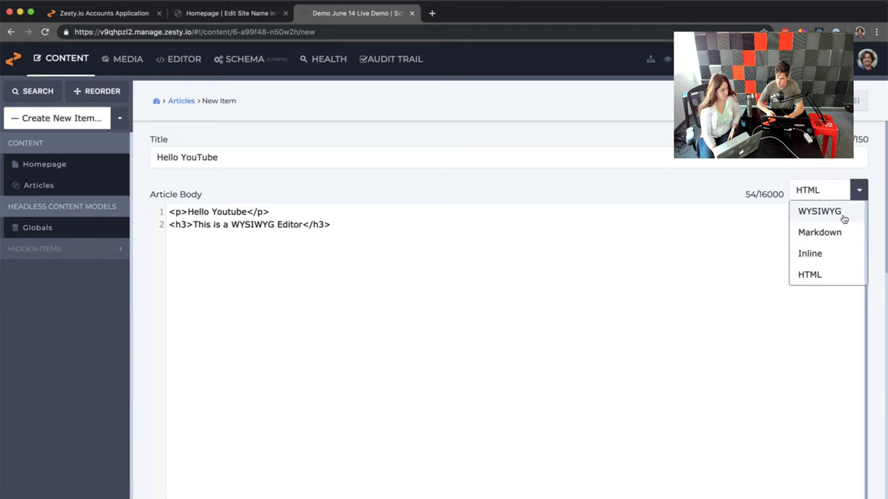
left_click(843, 217)
left_click(559, 325)
scroll(559, 325, "down", 3)
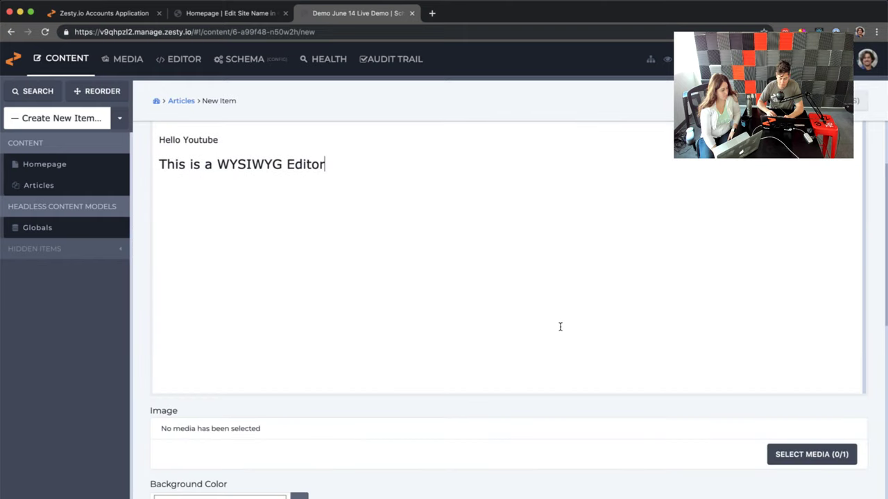
scroll(454, 329, "down", 3)
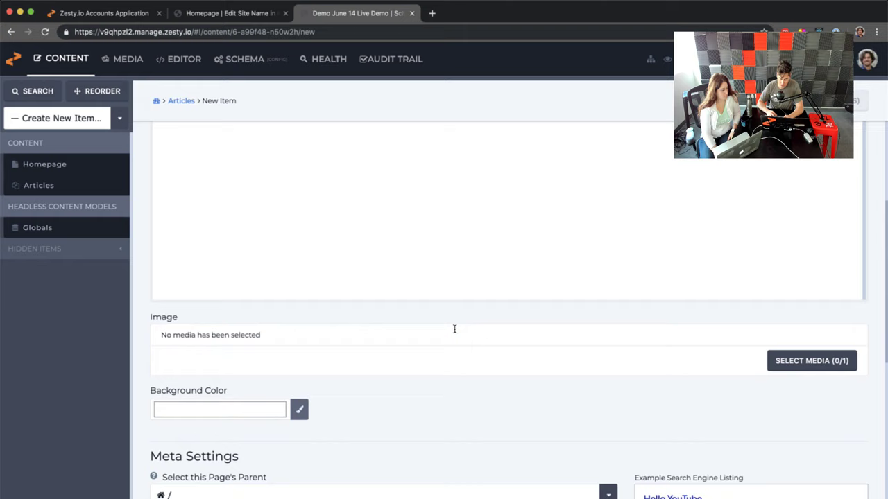
Assign the orange peel picture from the media library to the article's Image field
left_click(790, 357)
left_click(326, 185)
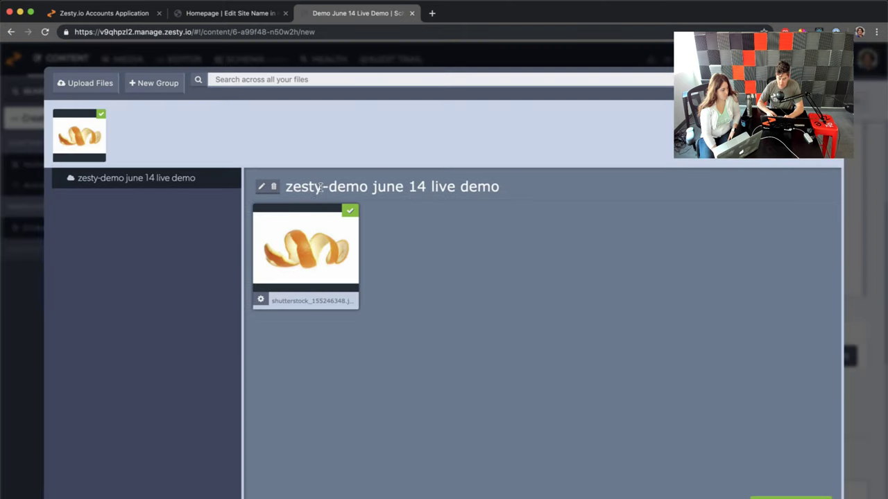
left_click(791, 498)
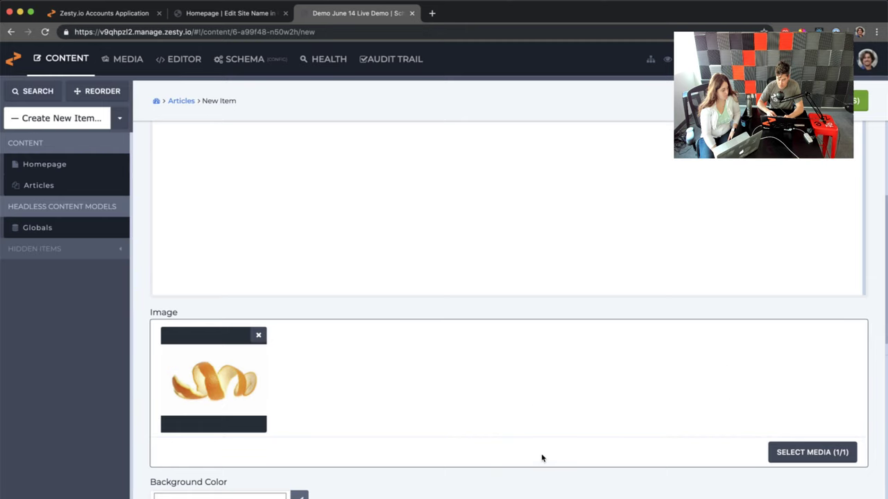
Set the article's Background Color to a light orange
scroll(541, 458, "down", 4)
left_click(229, 359)
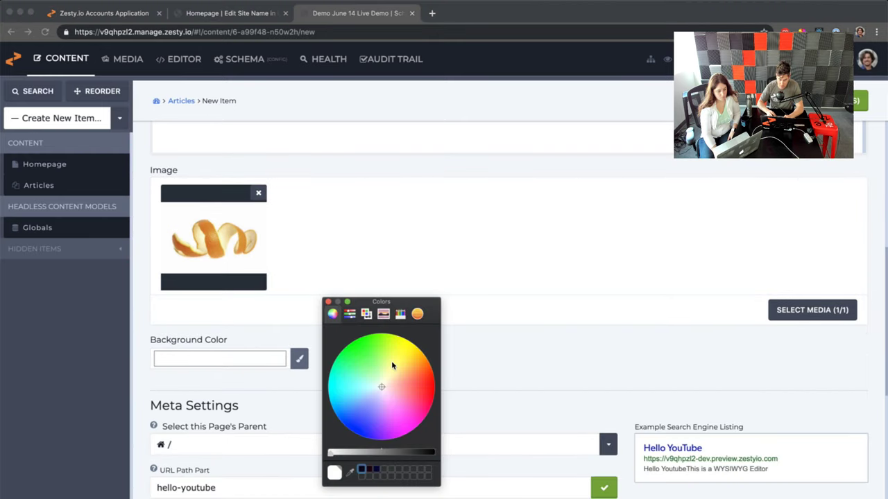
left_click(415, 363)
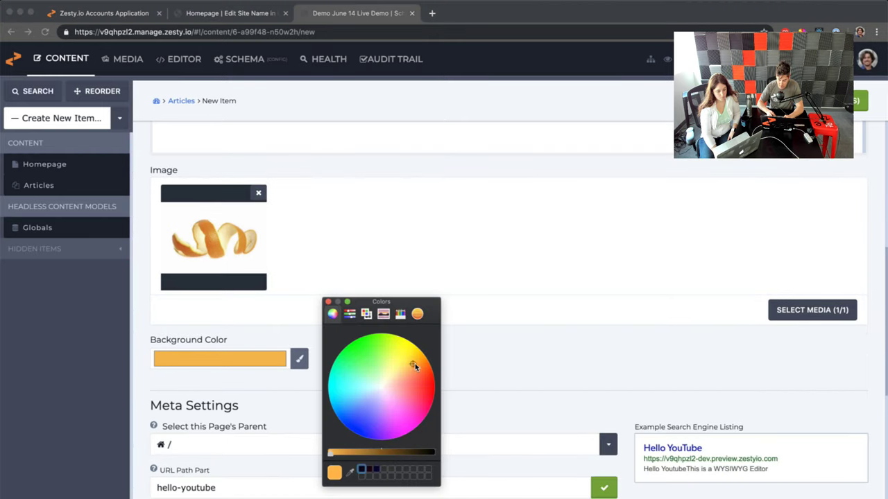
left_click(329, 302)
Examine the article's Meta Settings: page parent, URL path part, navigation link text, meta title and meta description, comparing them with the title
scroll(332, 405, "down", 4)
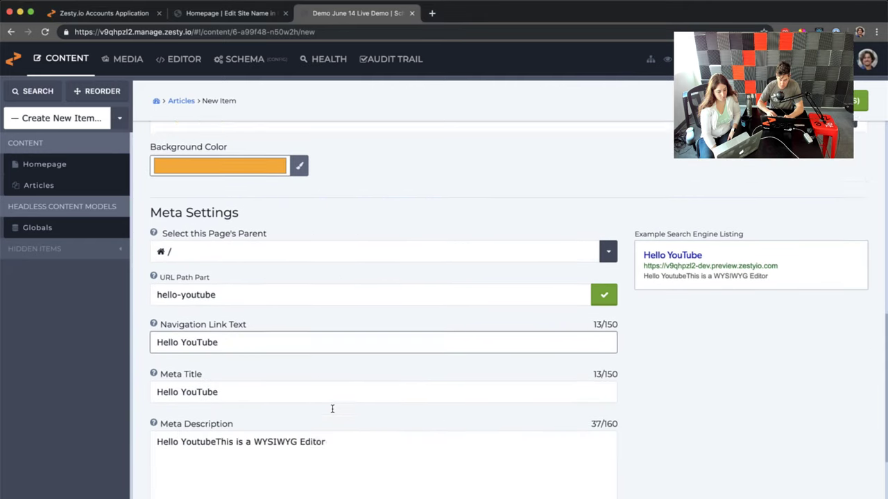
scroll(332, 409, "down", 1)
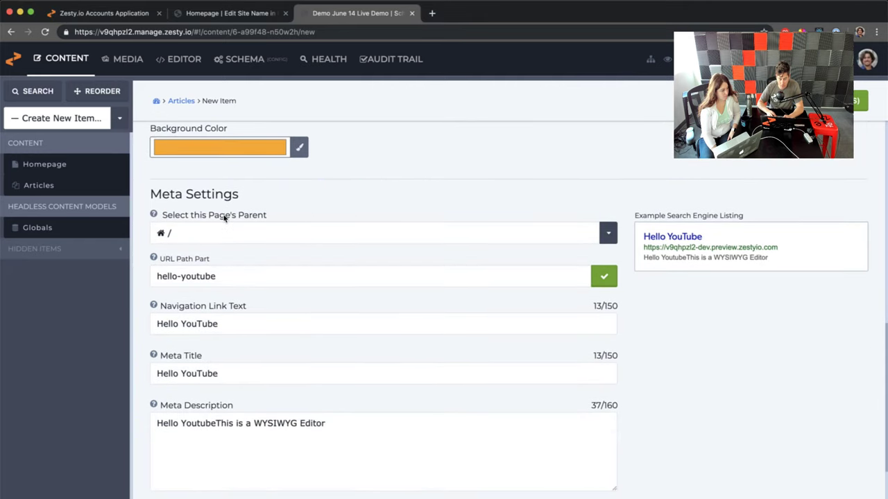
left_click(244, 279)
left_click(296, 231)
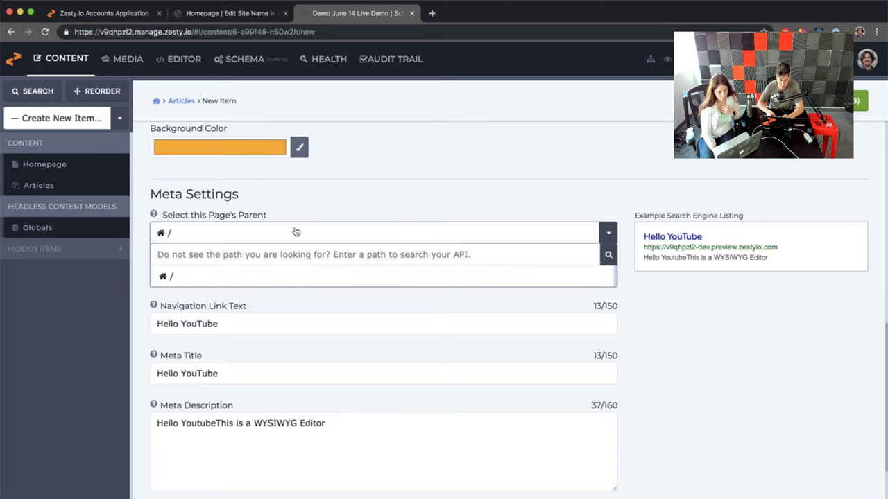
left_click(342, 213)
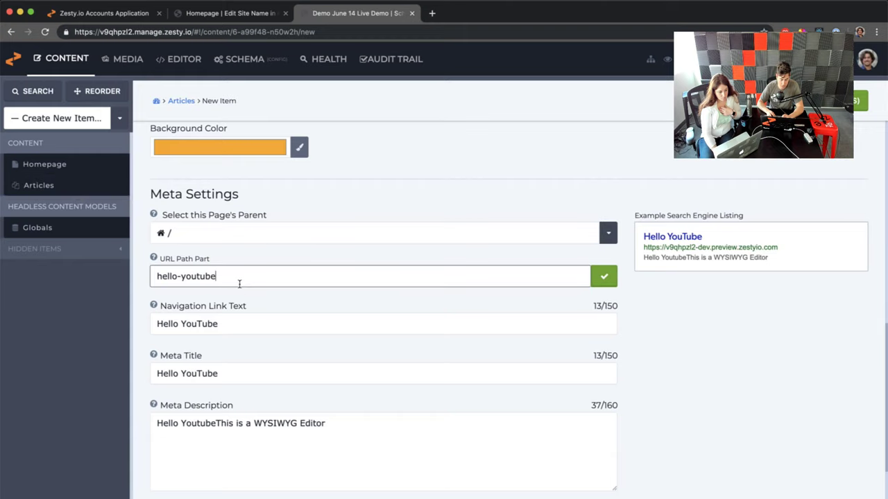
scroll(243, 292, "up", 10)
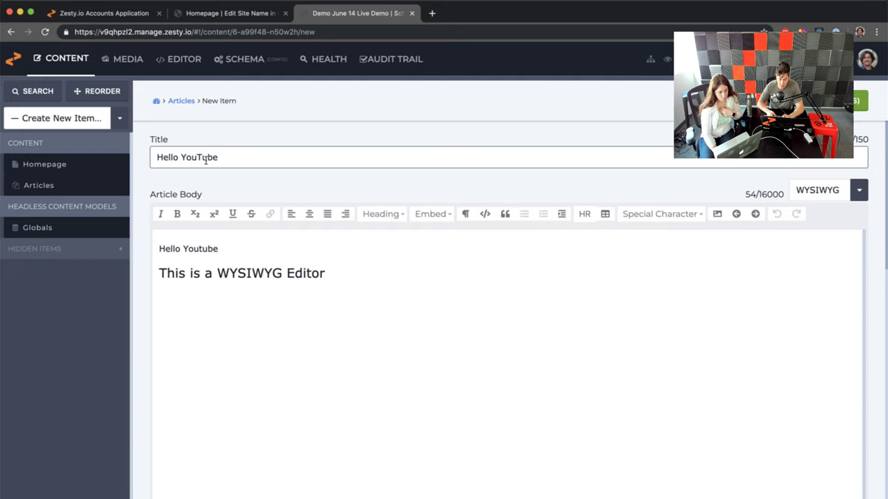
left_click(237, 183)
scroll(238, 183, "down", 10)
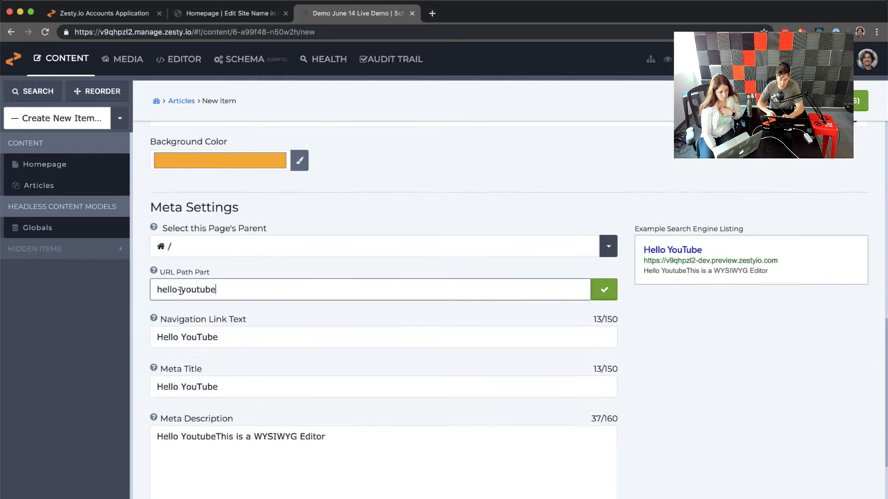
triple_click(222, 340)
triple_click(230, 388)
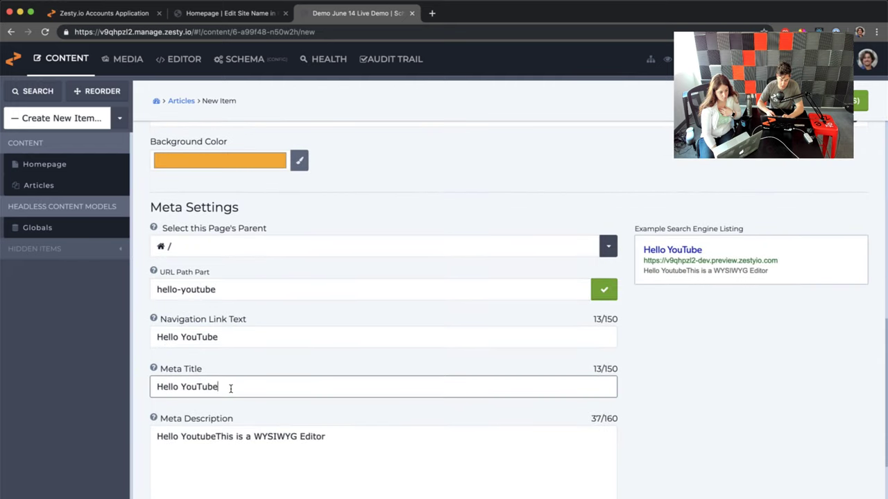
triple_click(225, 444)
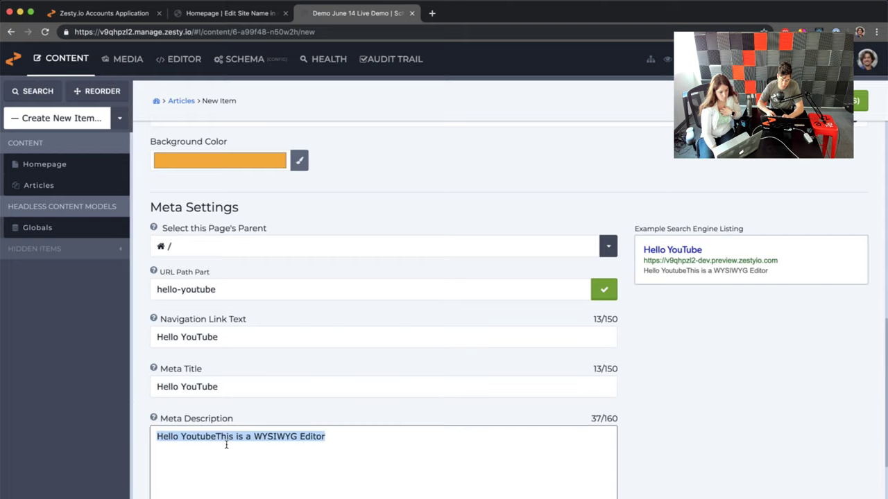
Correct the Meta Description to "Hello Youtube This is a WYSIWYG Editor" and save the new article
scroll(228, 444, "up", 10)
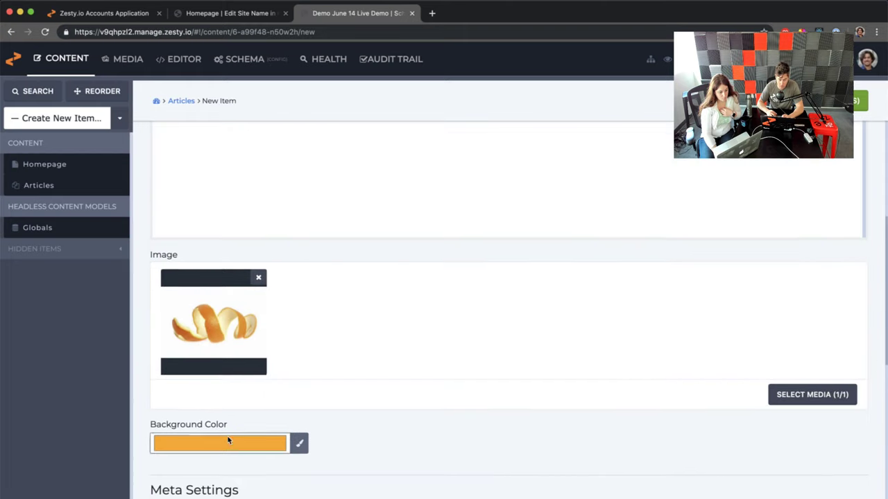
scroll(271, 252, "up", 1)
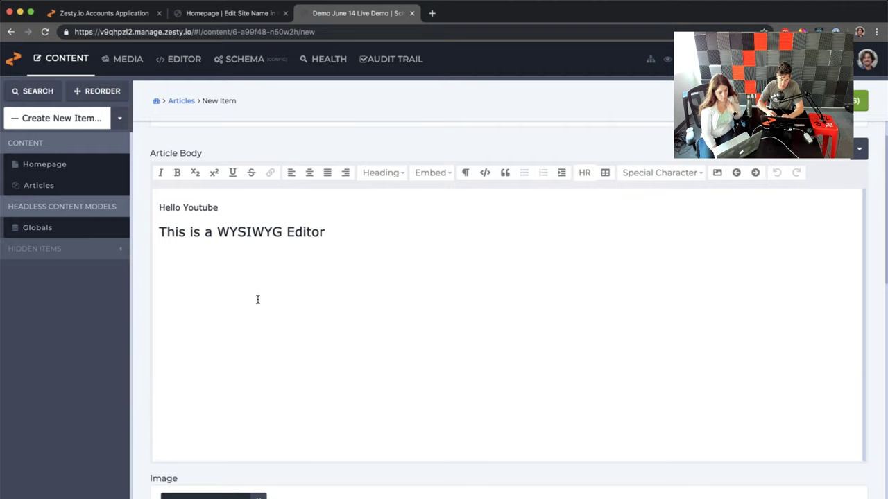
scroll(257, 299, "down", 10)
left_click(221, 349)
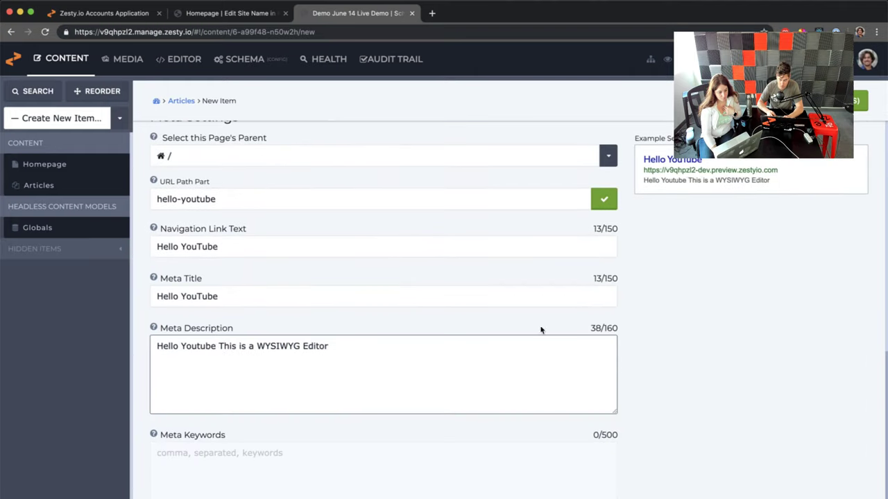
scroll(510, 329, "up", 10)
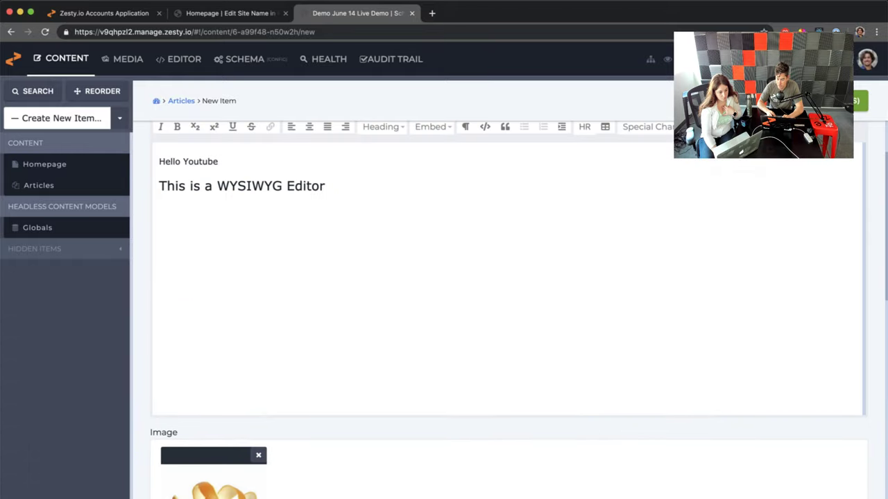
key("ctrl+s")
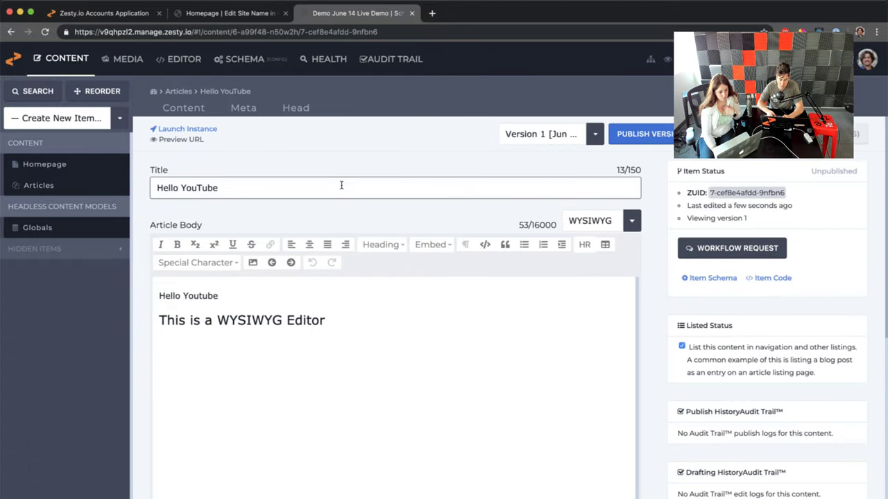
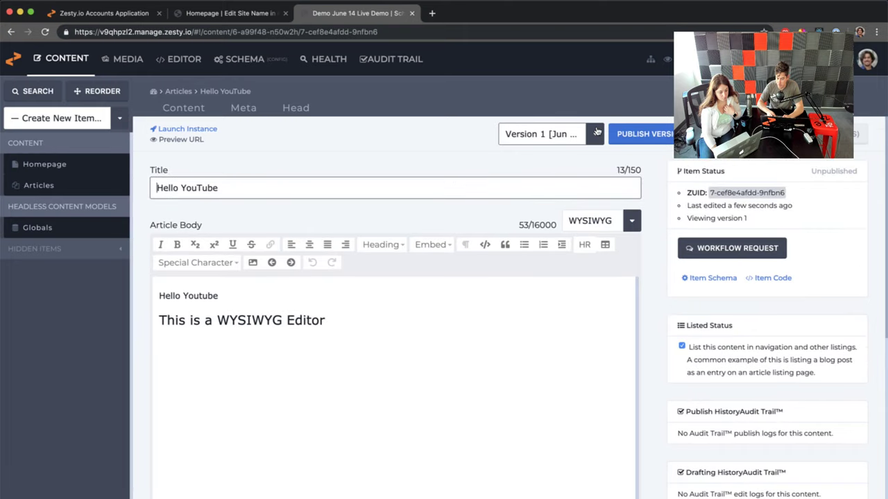
Change the article's title to "Hello YouTube!!" and save it as a new version
left_click(544, 134)
left_click(388, 186)
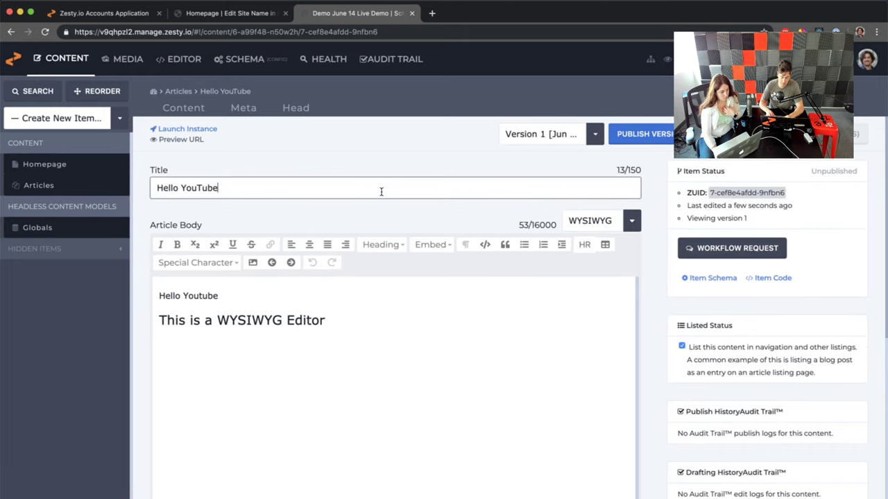
type("!!")
key("super+s")
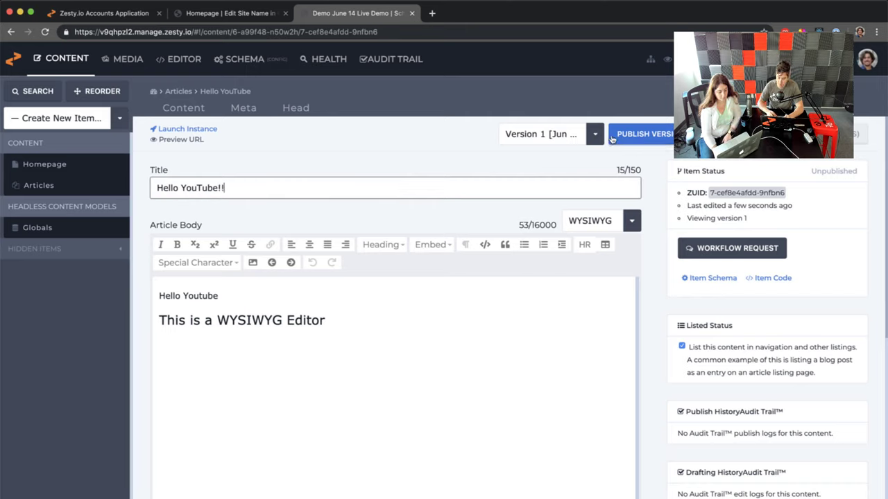
Load version 1 of the article, return to version 2, and review its item status, image and background color
left_click(555, 134)
left_click(566, 178)
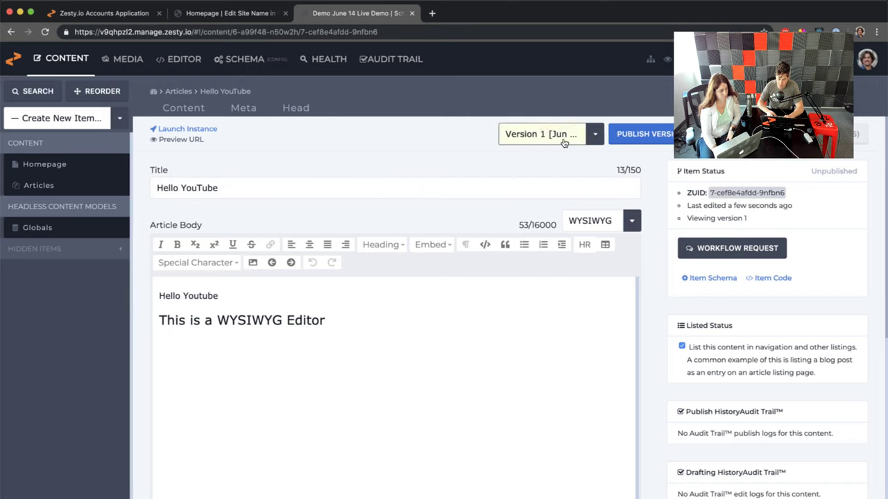
left_click(564, 137)
left_click(565, 154)
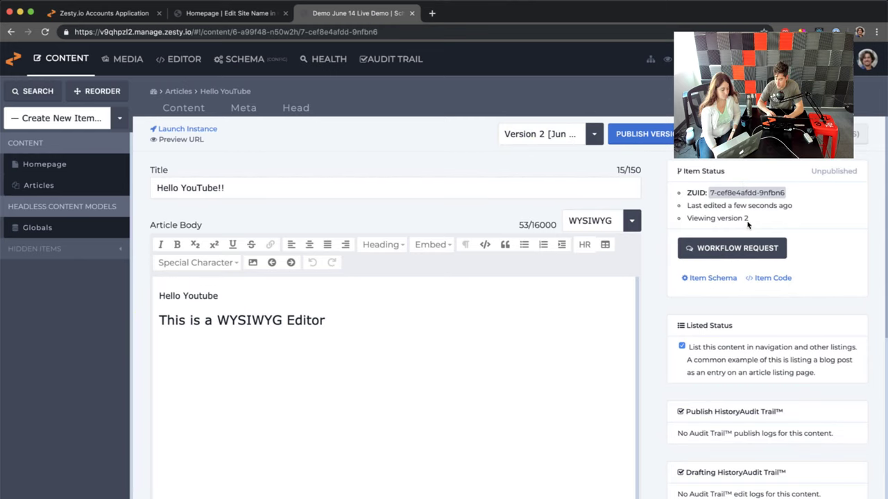
left_click_drag(713, 214, 720, 225)
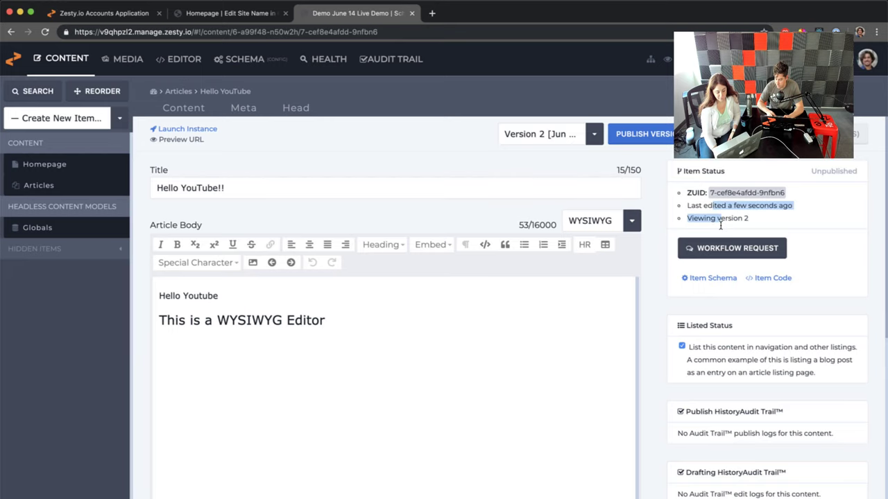
scroll(720, 225, "down", 5)
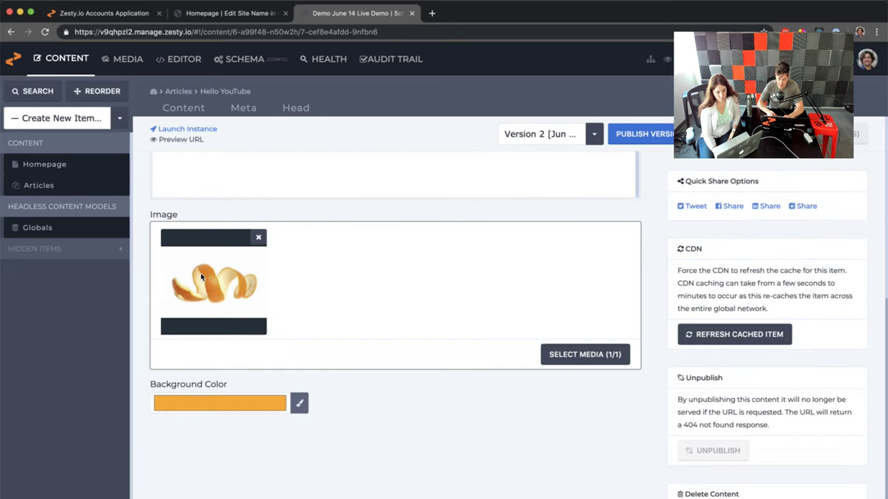
scroll(329, 364, "down", 2)
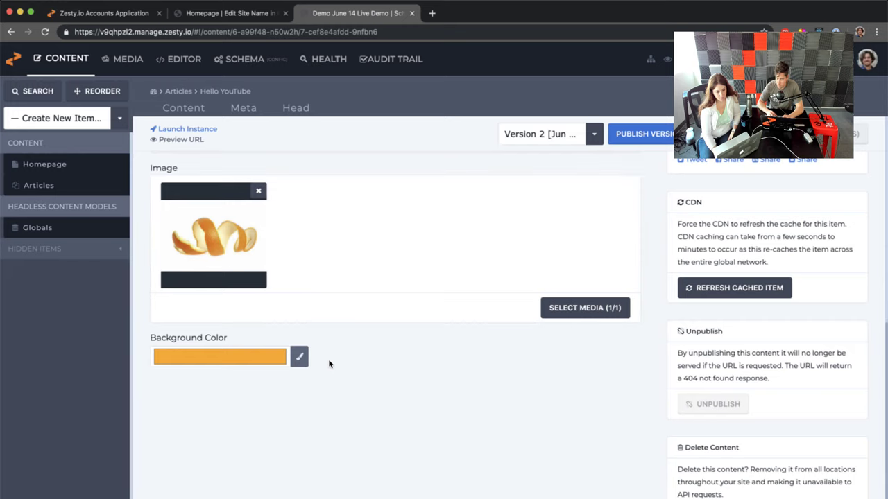
scroll(330, 364, "up", 8)
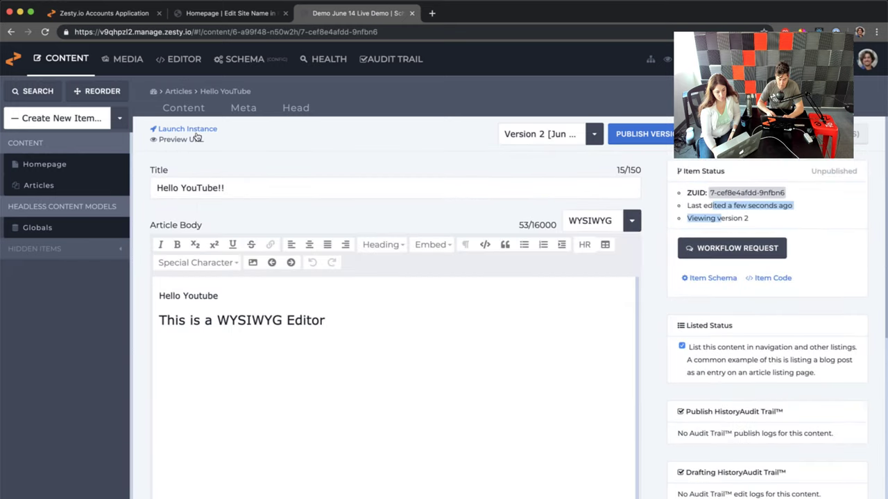
Append "This is for search engine." to the article's Meta Description, save the item and return to its content fields
left_click(238, 109)
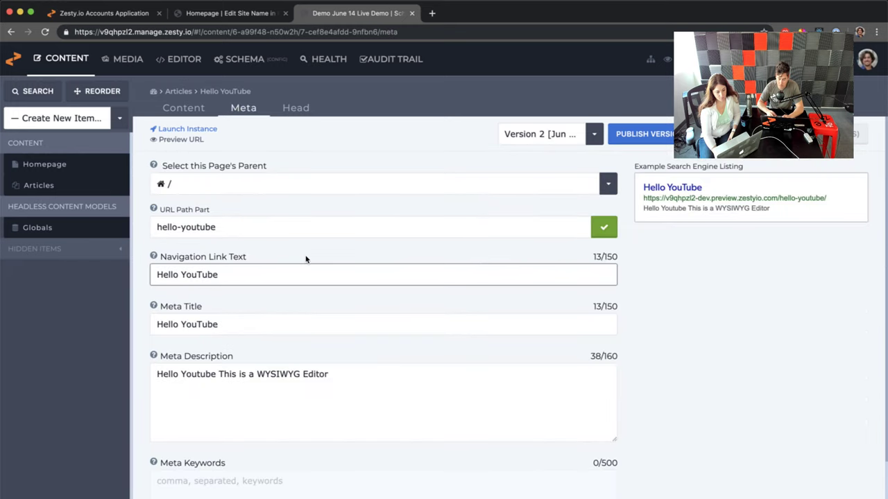
left_click(347, 378)
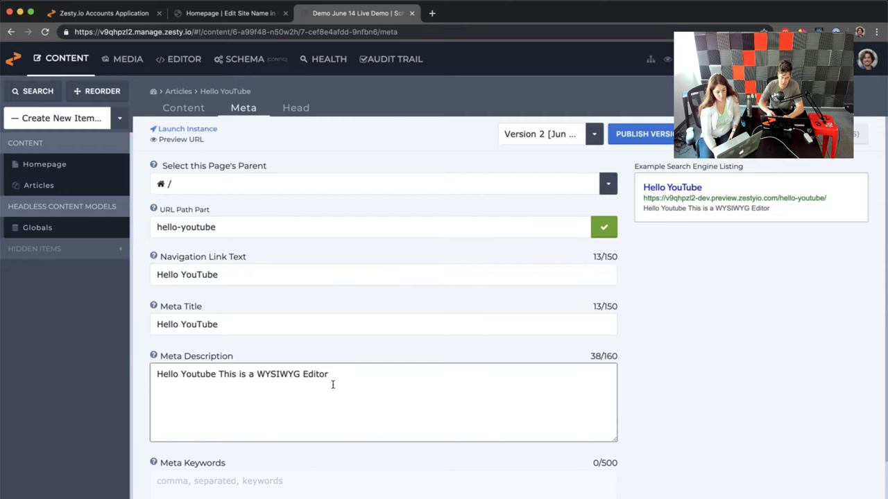
type("This is f")
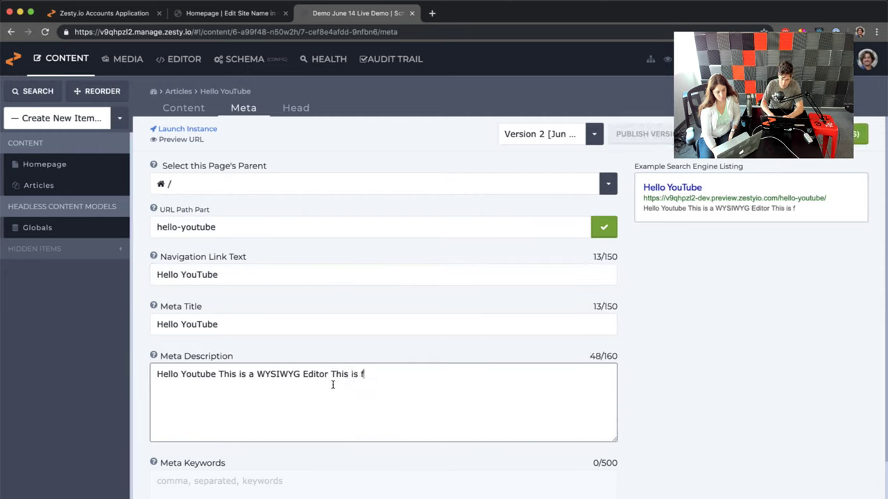
type("or search engin")
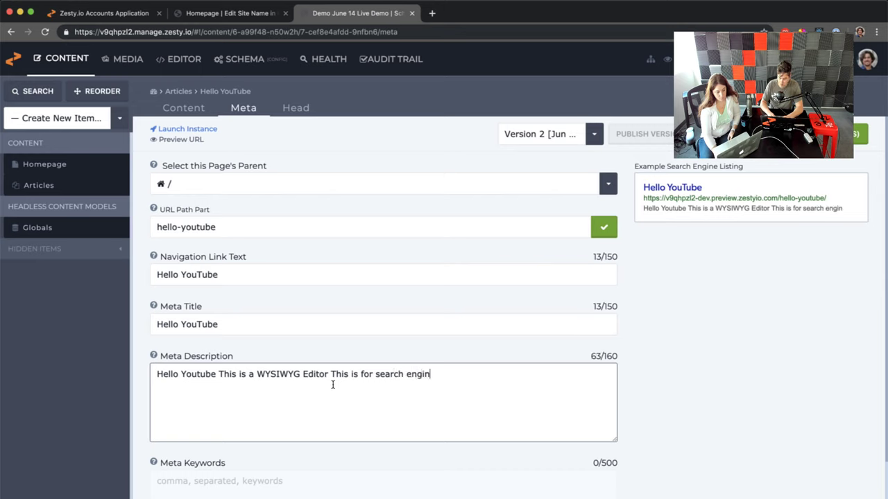
type("e.")
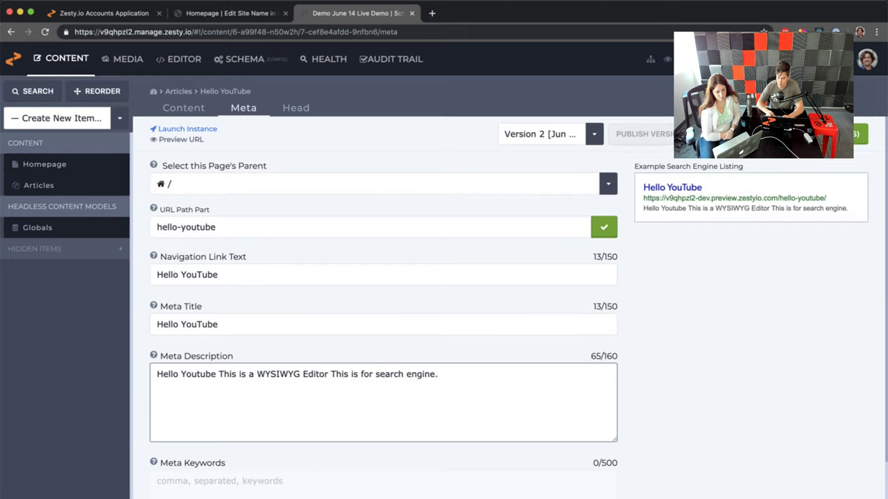
left_click(363, 140)
left_click(194, 104)
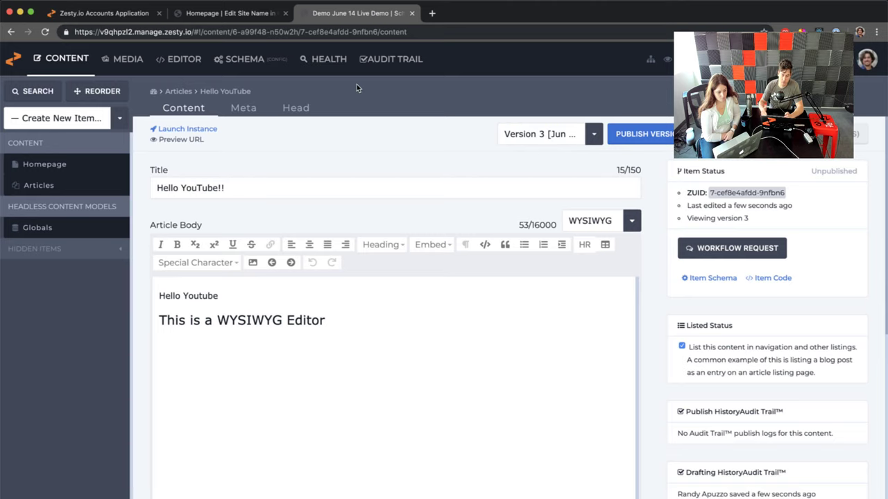
In the instance's developer settings, enable access to the Instant JSON API for content and cross-domain access to it
left_click(242, 62)
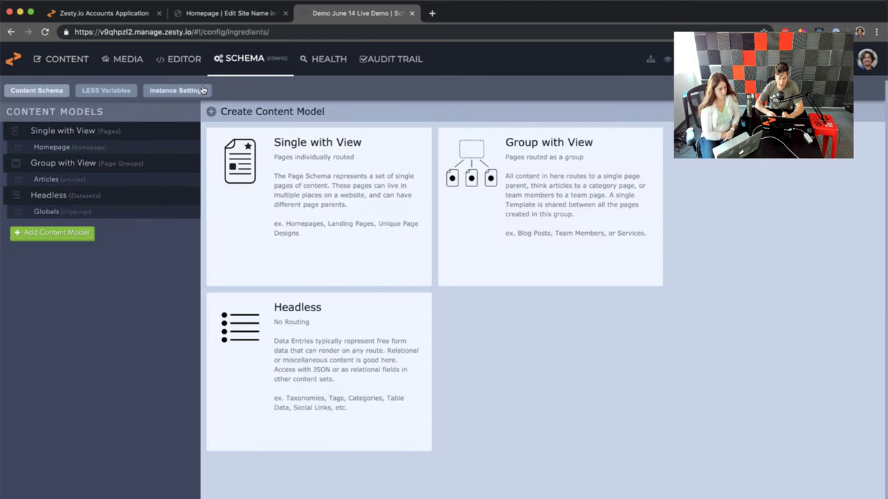
left_click(190, 93)
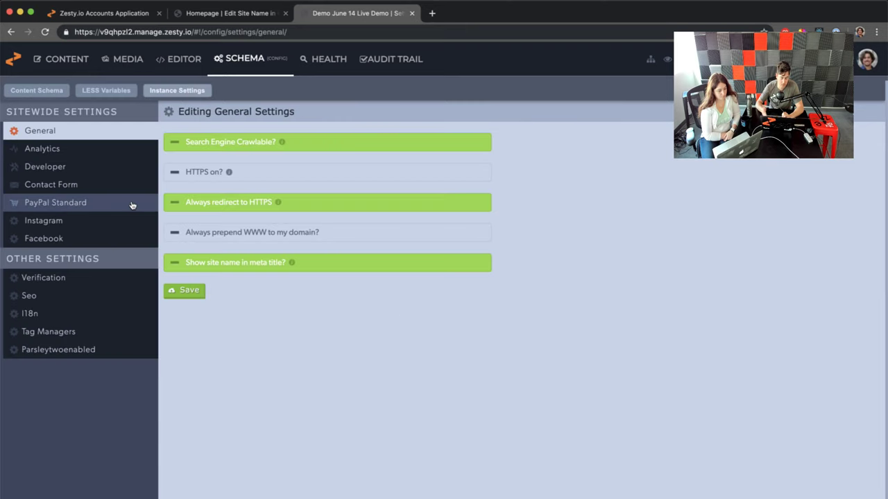
left_click(121, 169)
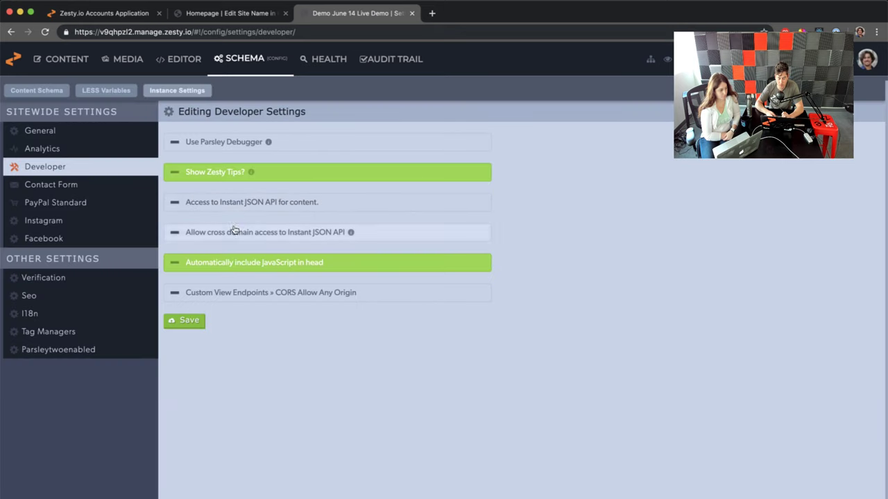
left_click(242, 207)
left_click(242, 231)
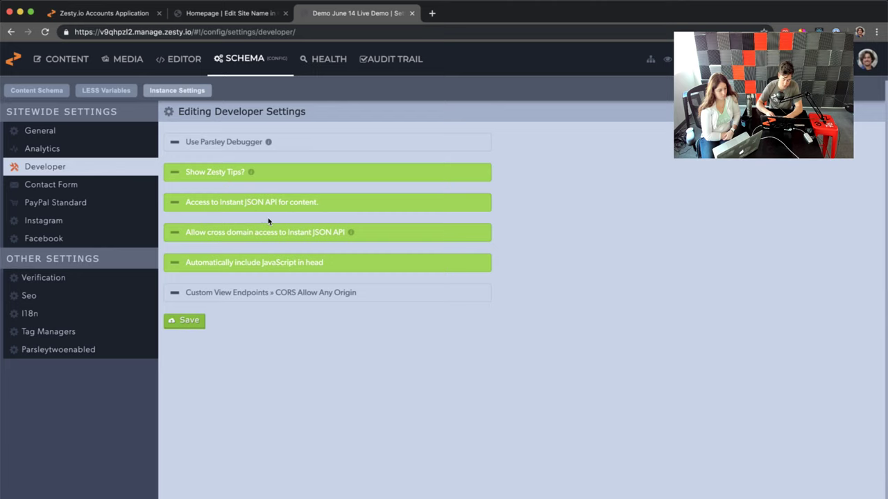
Open the zesty.org documentation in a new tab and read the Instant Content API page's security and JSON format sections
key("super+t")
type("zesty.org")
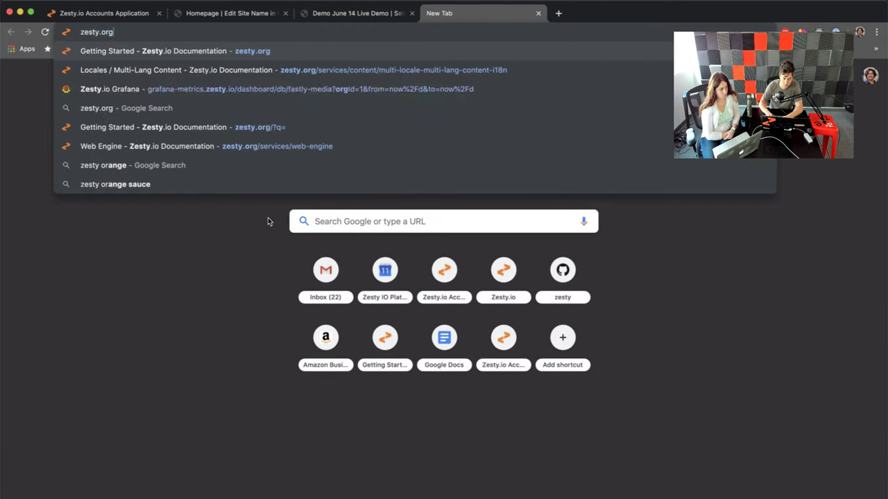
key("Return")
left_click(157, 298)
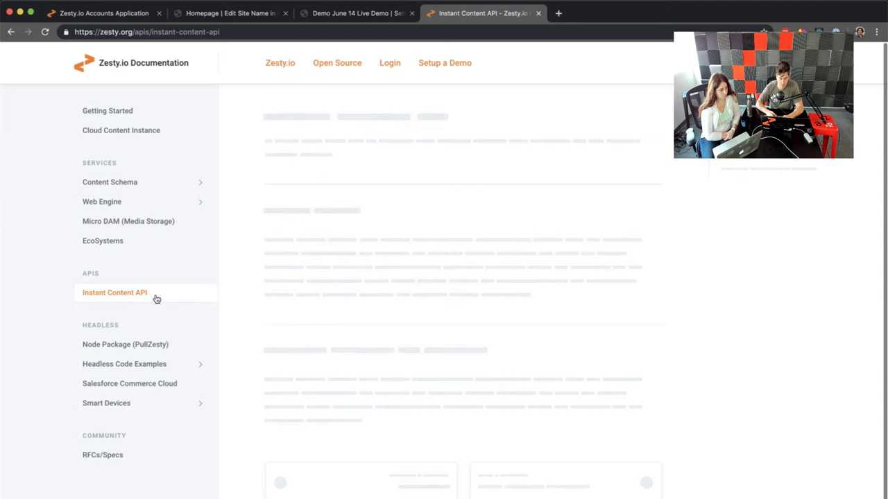
scroll(392, 358, "down", 9)
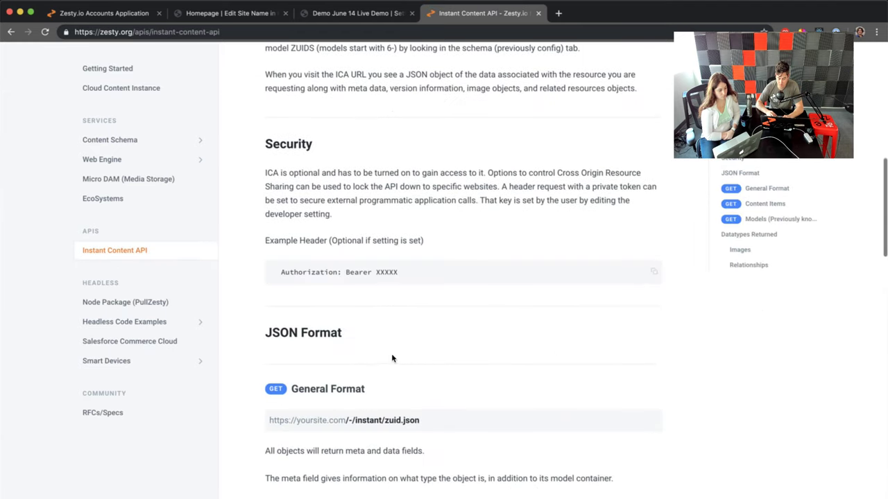
scroll(392, 357, "down", 2)
scroll(392, 358, "down", 7)
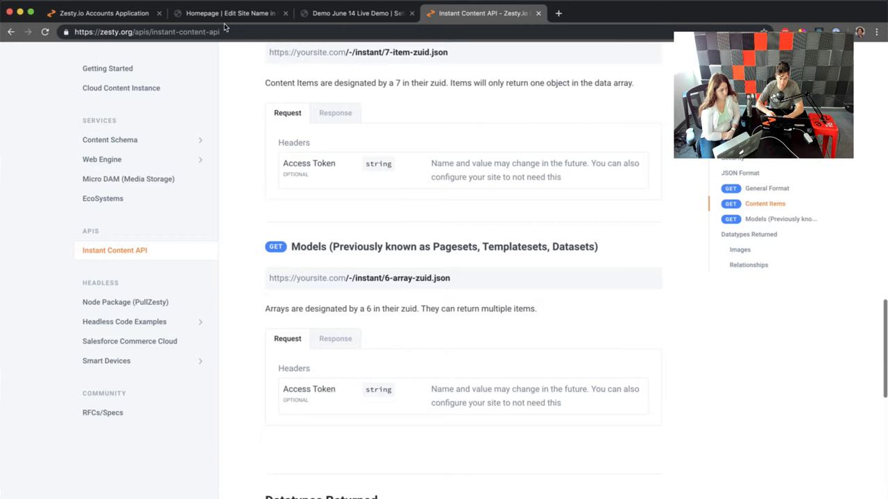
Return to the developer settings, enable "Custom View Endpoints » CORS Allow Any Origin" and save the settings
left_click(141, 13)
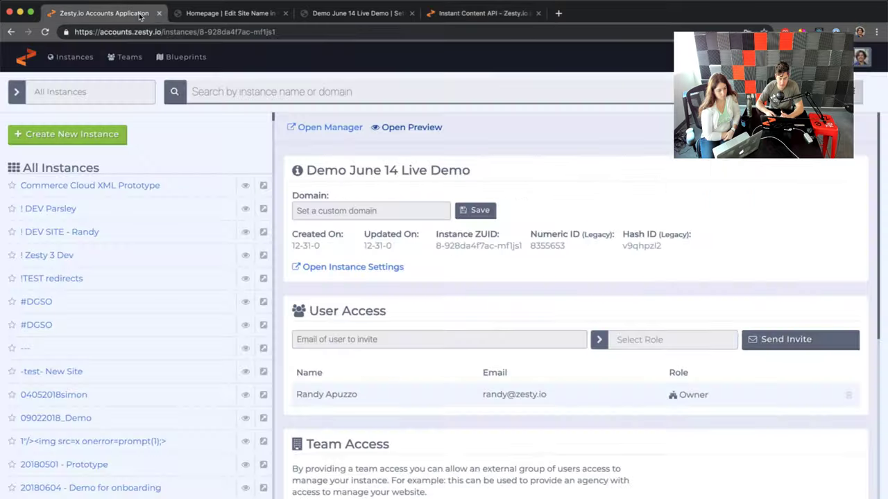
left_click(232, 14)
left_click(354, 14)
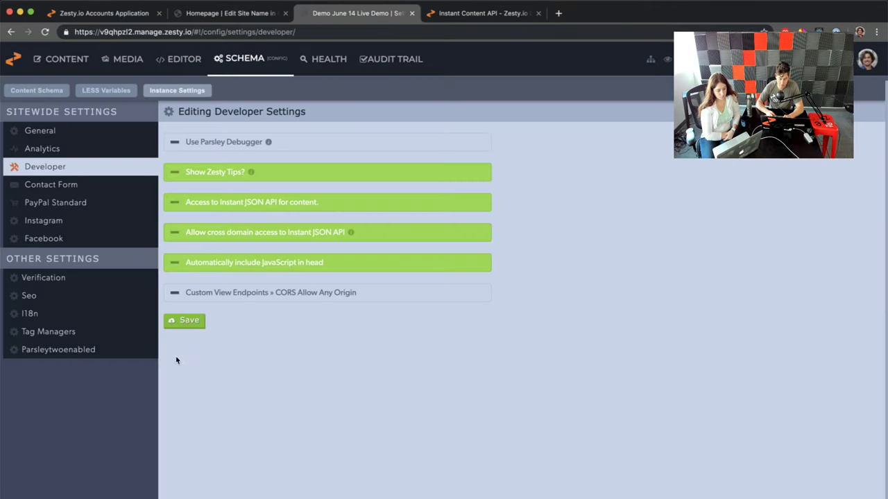
left_click(212, 300)
left_click(183, 320)
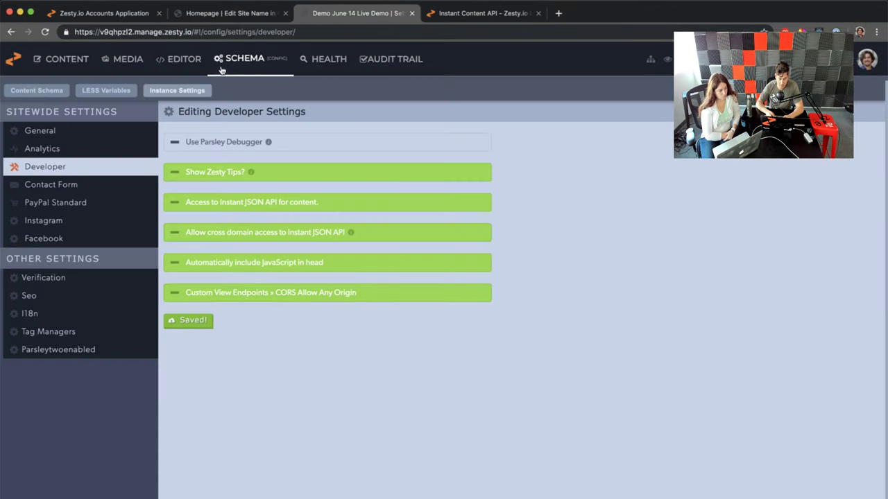
Reopen the Hello YouTube article, open its instant API JSON and examine the meta, version and content data
left_click(66, 59)
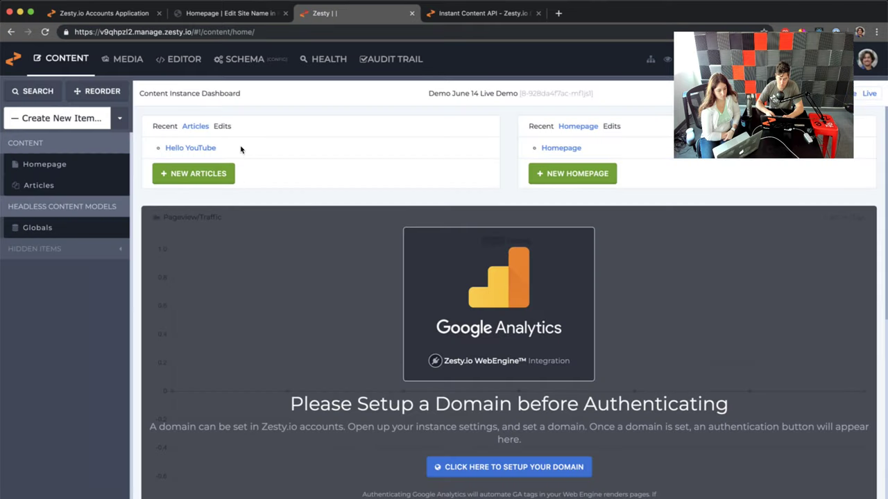
left_click(203, 149)
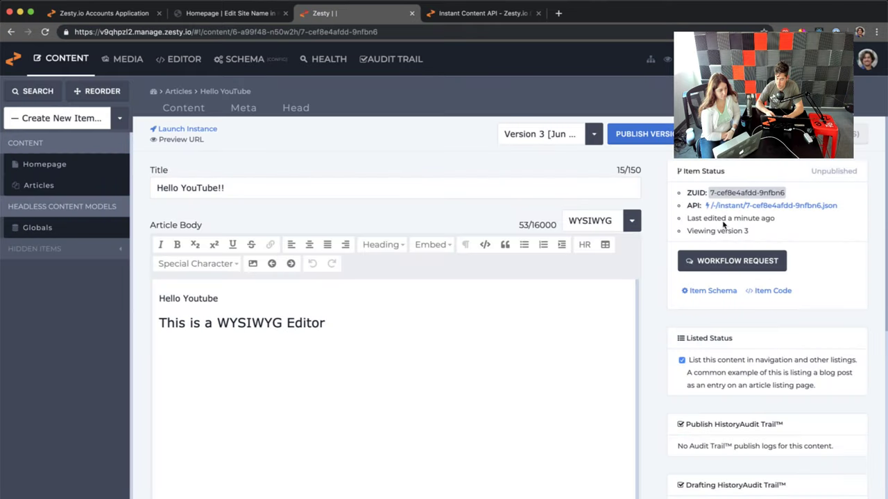
left_click_drag(688, 209, 801, 219)
left_click(800, 222)
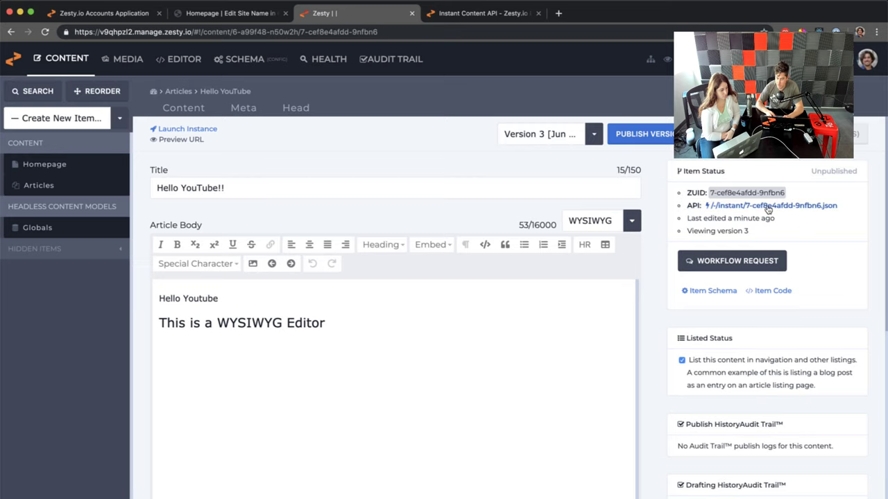
left_click(768, 209)
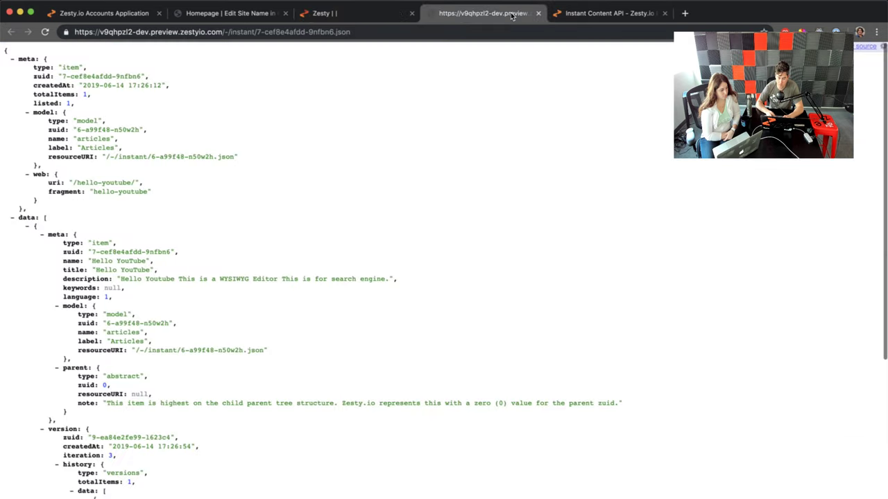
scroll(59, 208, "down", 5)
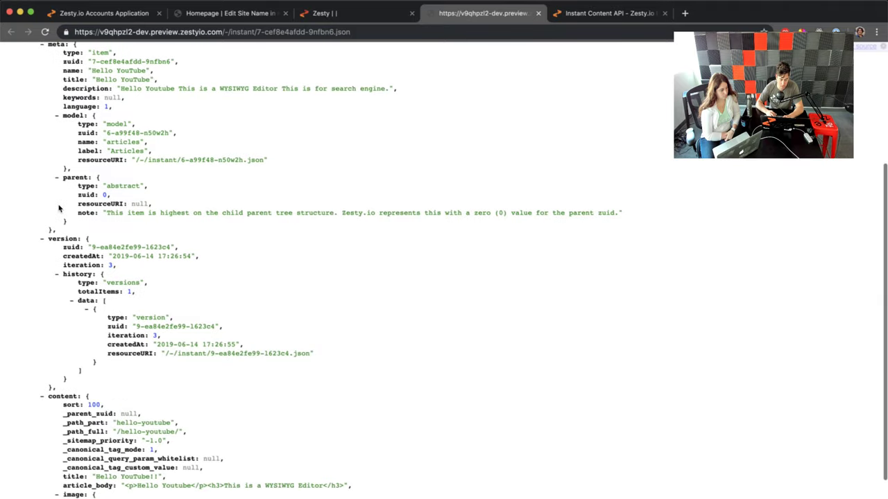
scroll(59, 208, "up", 5)
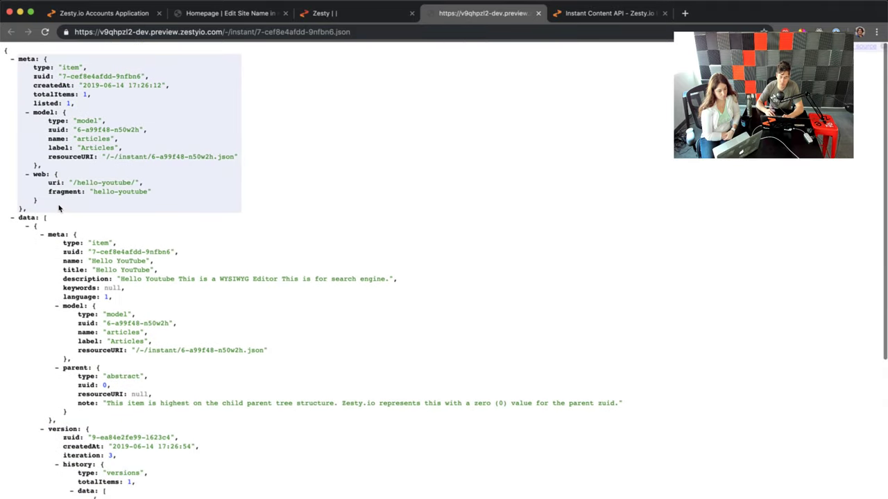
Open the Headless Code Examples page in the Zesty.io documentation and search the docs for "headless"
left_click(575, 14)
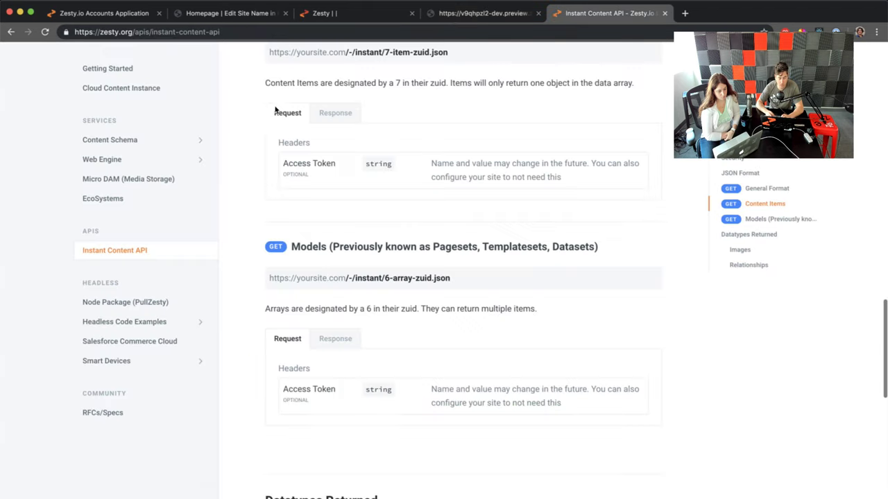
left_click(135, 321)
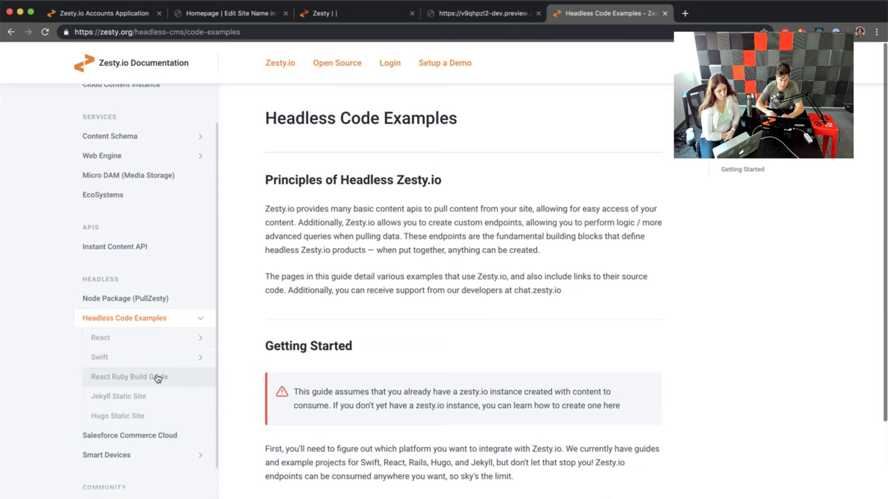
scroll(157, 378, "up", 2)
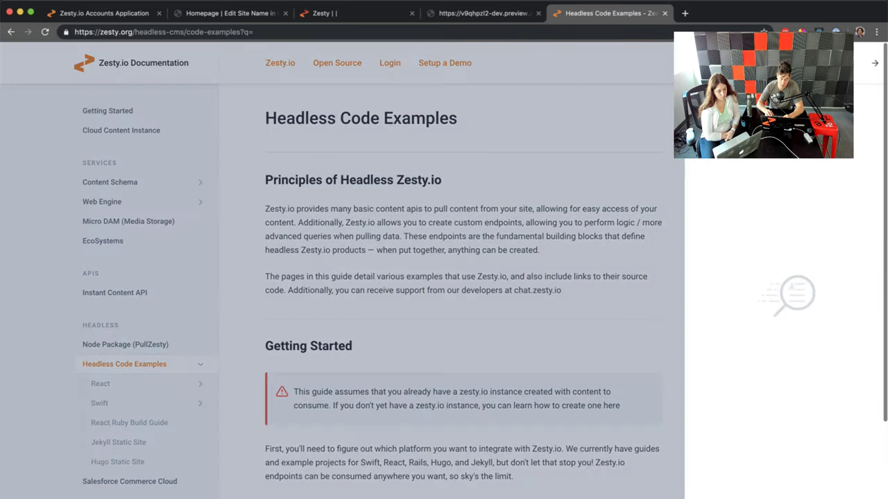
type("headless")
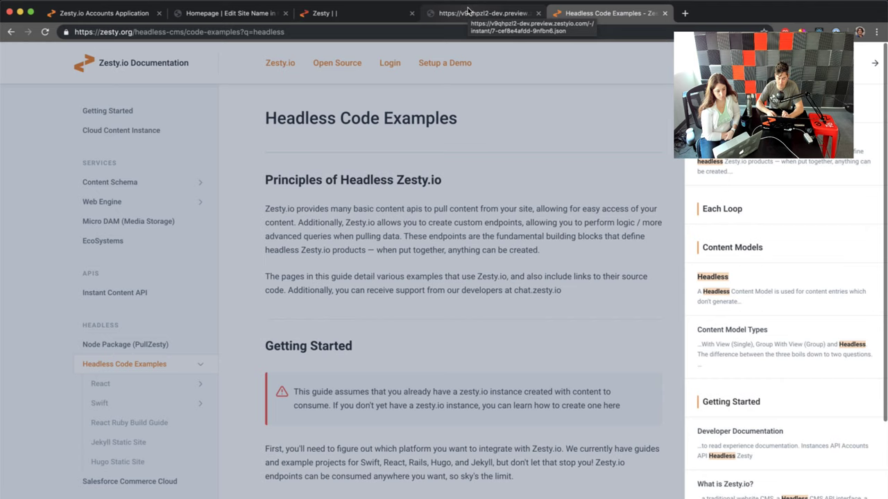
Close the homepage preview, article JSON and documentation tabs, and preview the Hello YouTube article's page
left_click(357, 13)
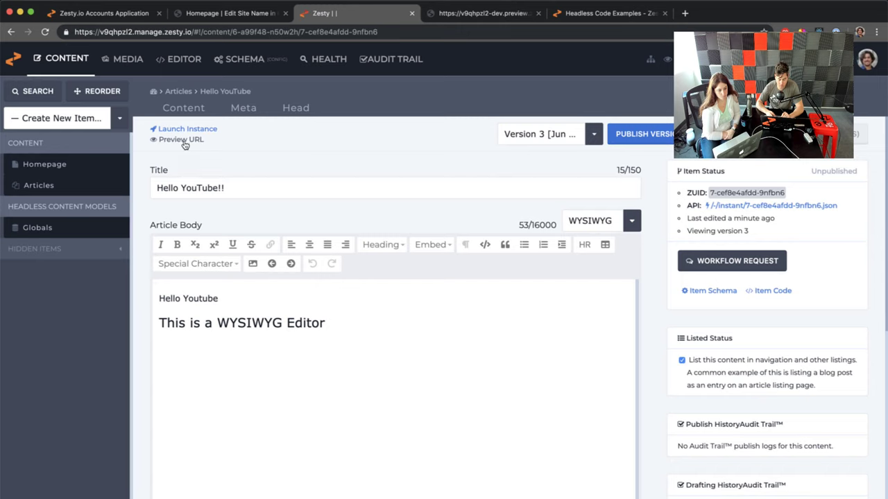
left_click(285, 14)
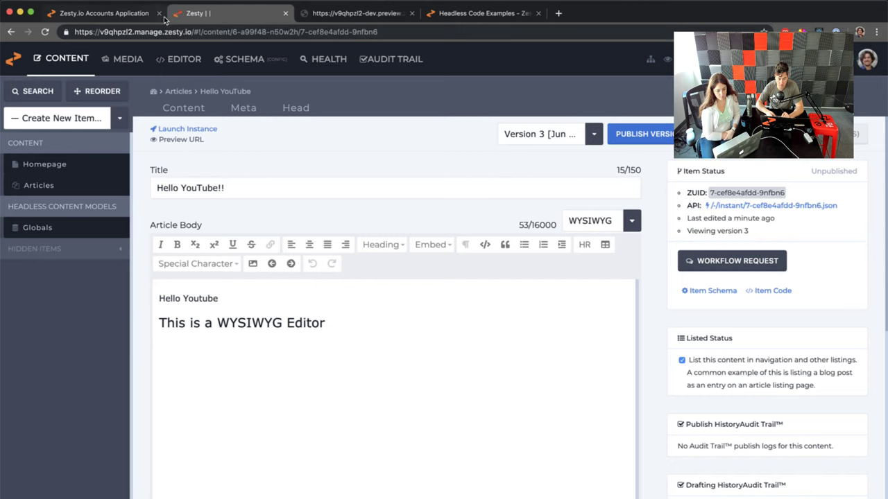
left_click(413, 14)
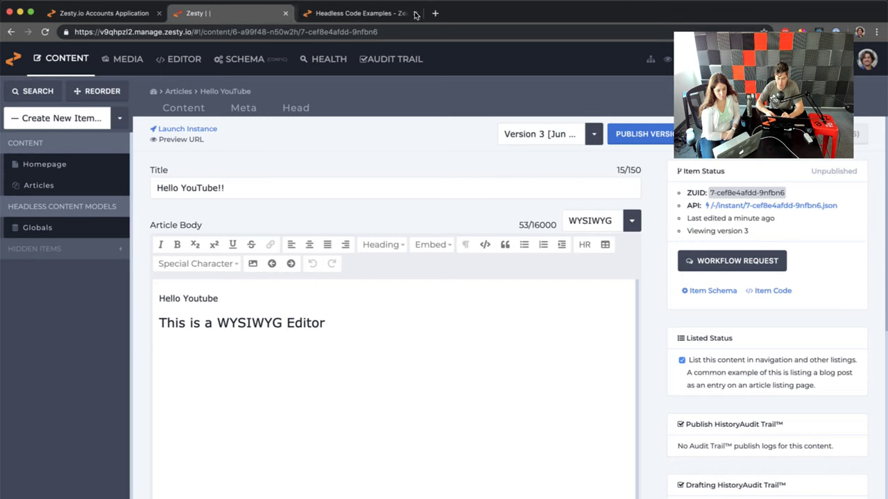
left_click(414, 14)
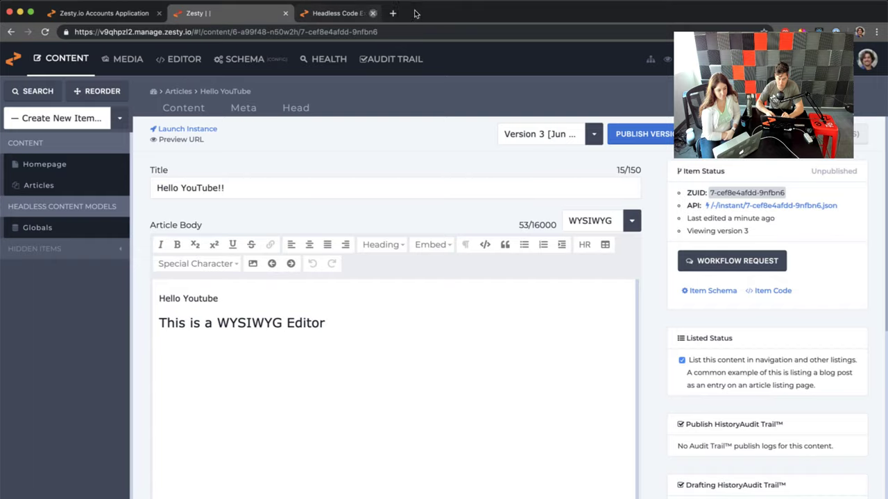
left_click(195, 146)
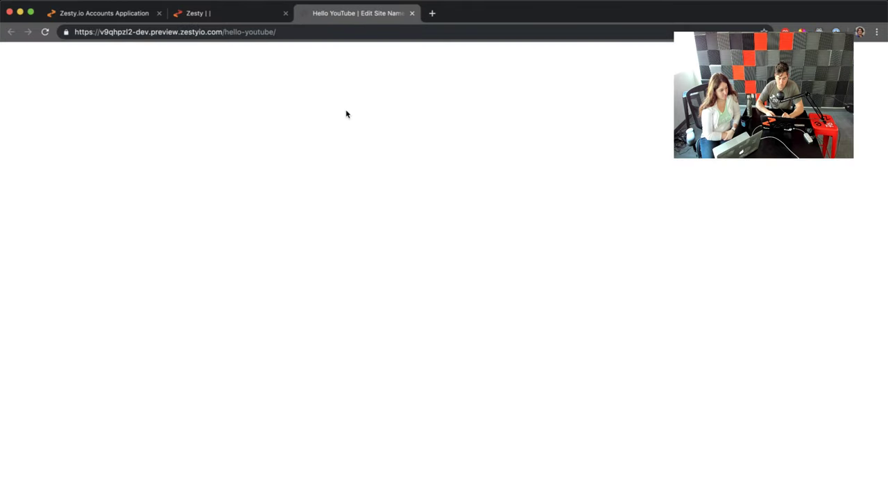
Open the articles view in the code editor and begin its heading with "<h1>{{this."
left_click(244, 14)
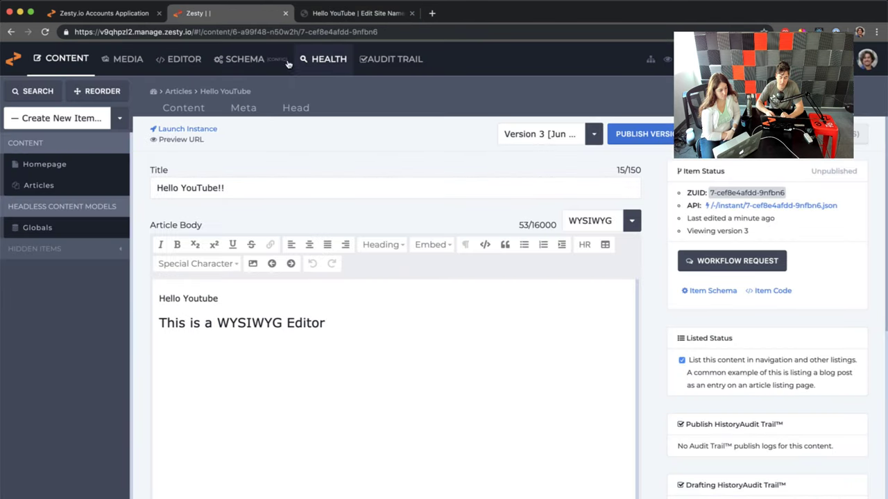
left_click(193, 68)
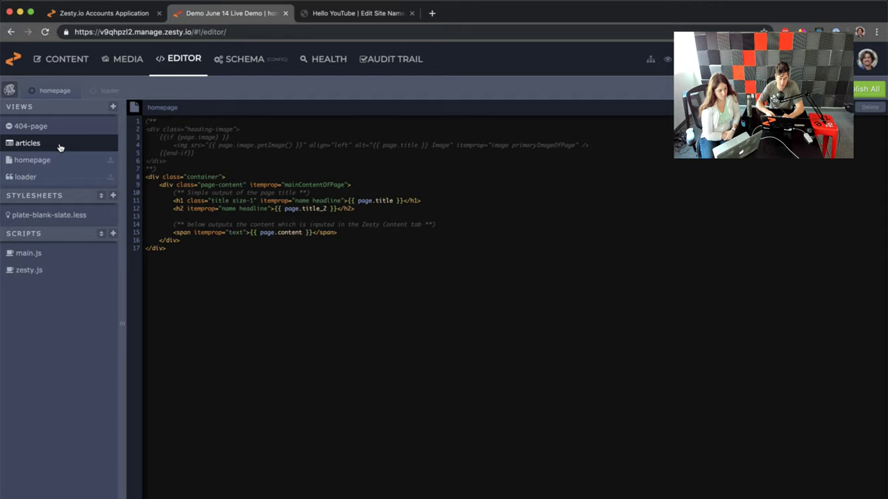
left_click(60, 146)
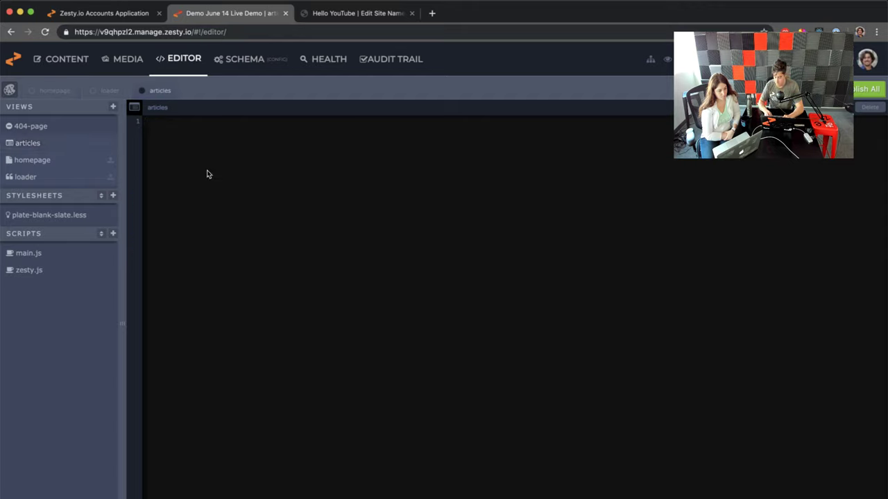
type("<h1>")
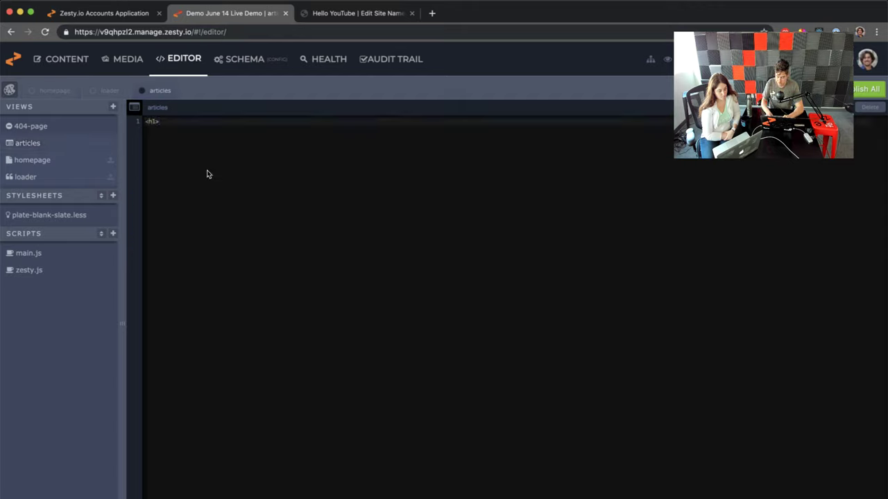
type("{{this")
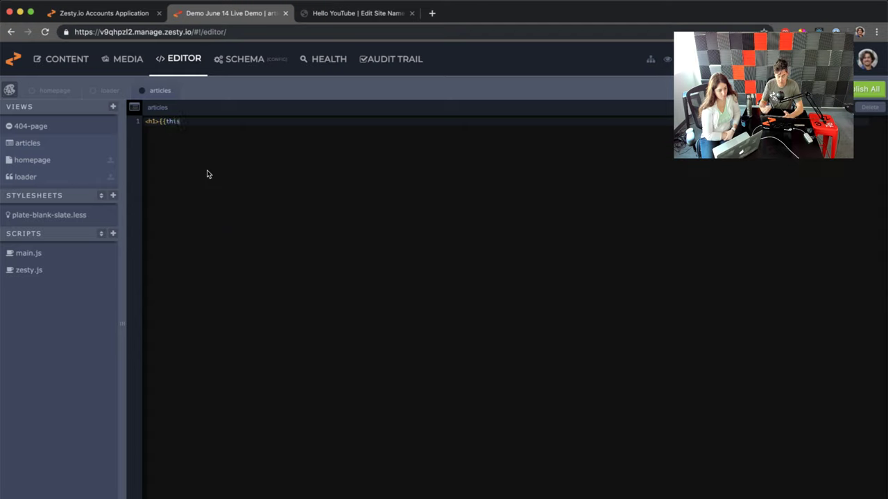
type(".")
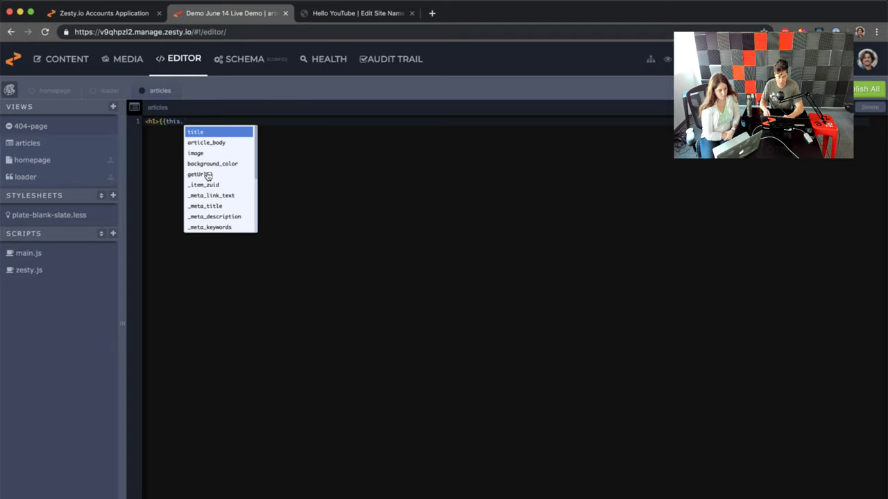
Examine the article fields suggested for "this." in the articles view, from title and article_body to image and background_color
key("Down")
key("Down")
key("Up")
key("Up")
key("Down")
key("Down")
key("Down")
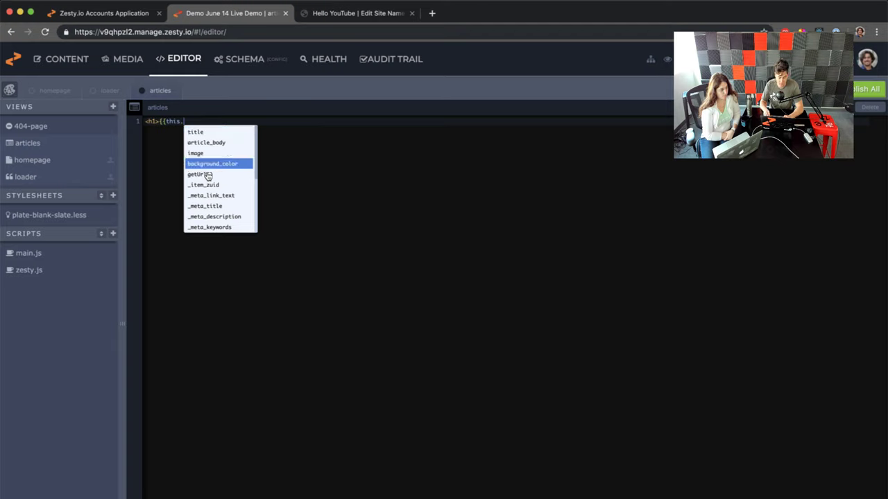
key("Up")
key("Up")
key("Up")
key("Down")
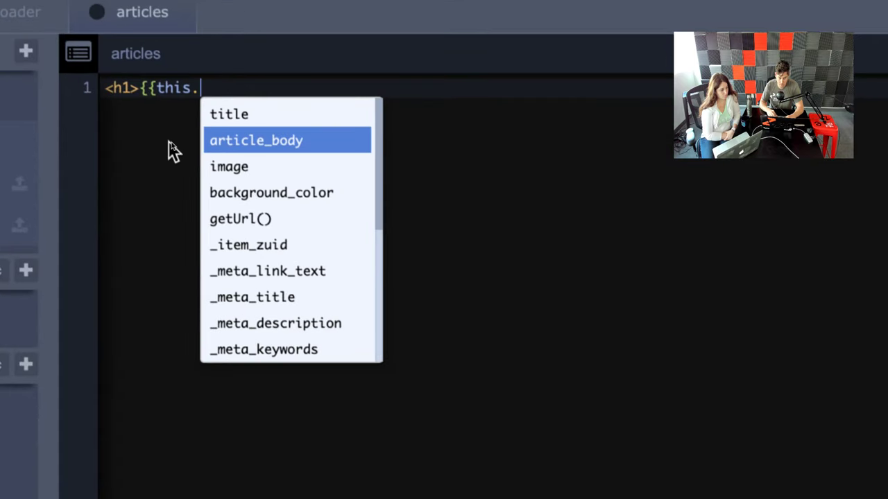
key("Up")
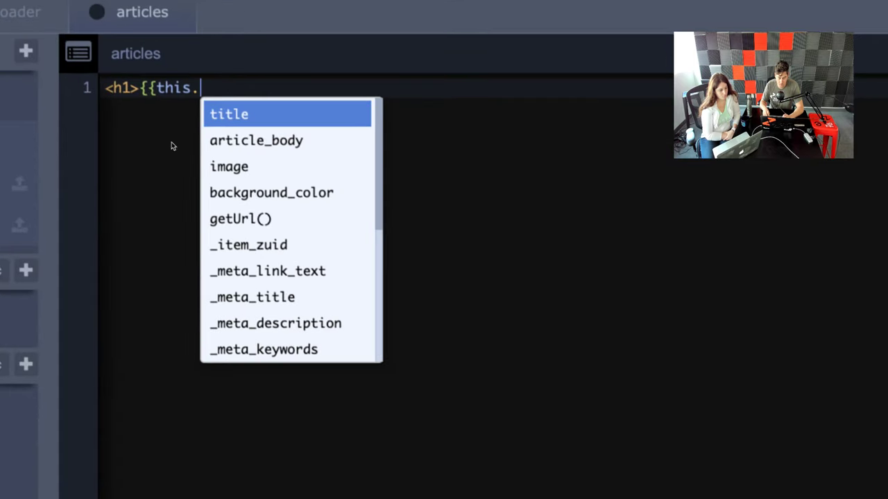
key("Down")
key("Down")
key("Up")
key("Up")
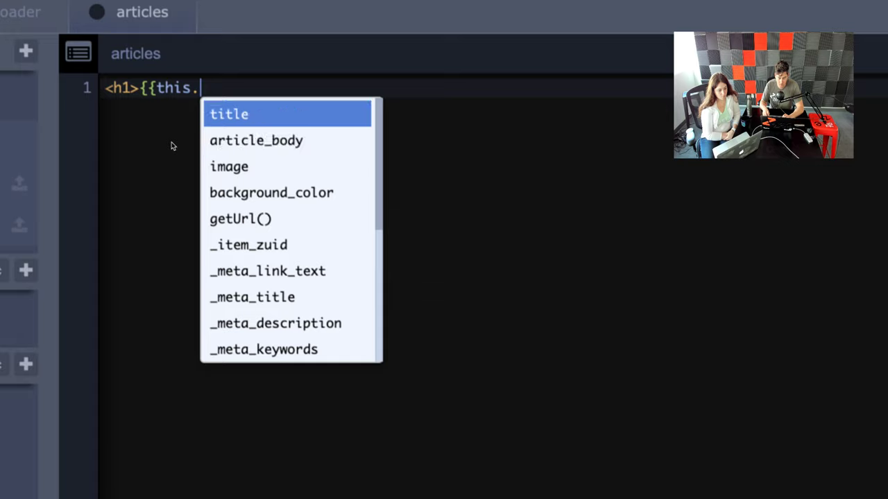
key("Down")
key("Down")
key("Down")
key("Up")
key("Up")
key("Up")
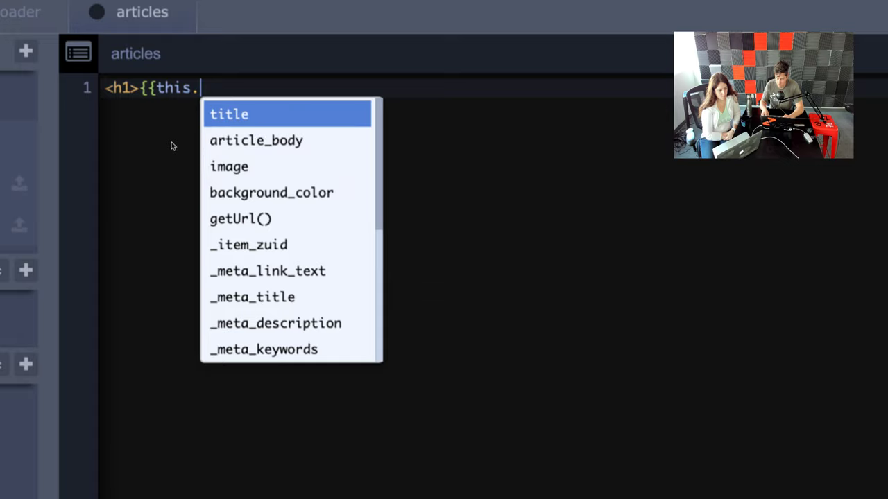
Complete the heading with the title field, close the h1 tag and give it the class "title size-1"
key("Return")
type("}}<")
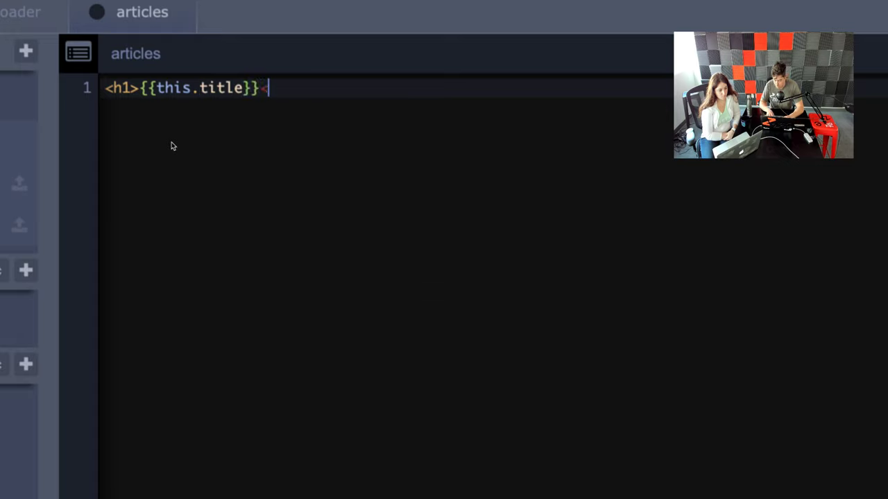
type("/h1>")
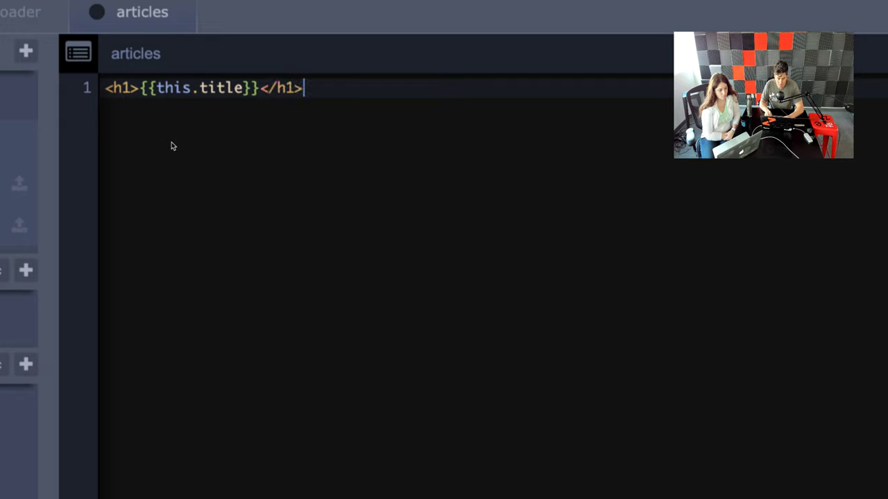
type(" class=\"tit")
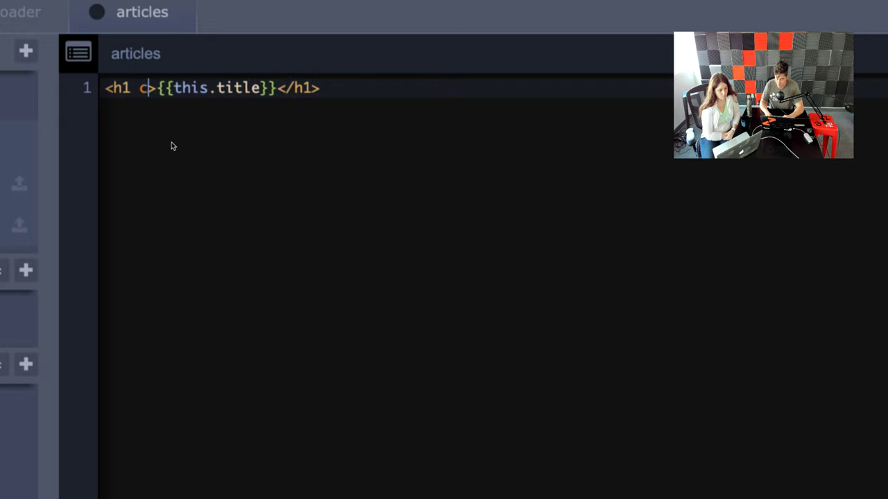
type("le s")
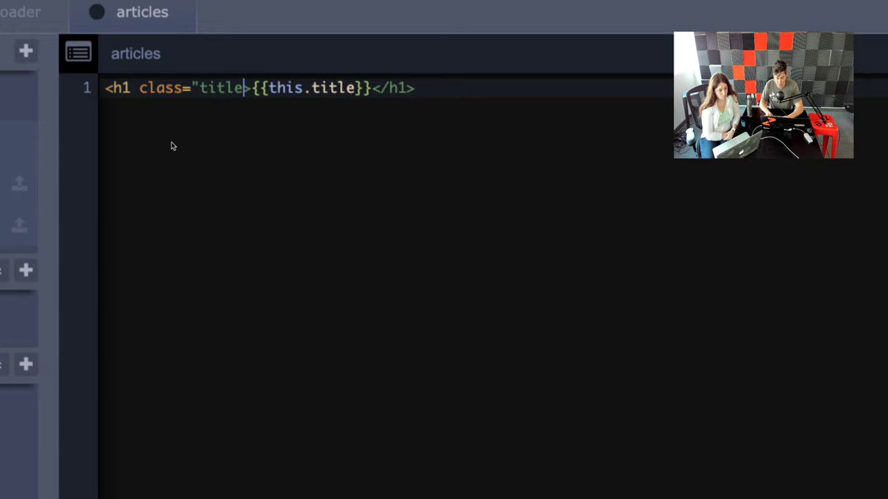
type("ize-1\"")
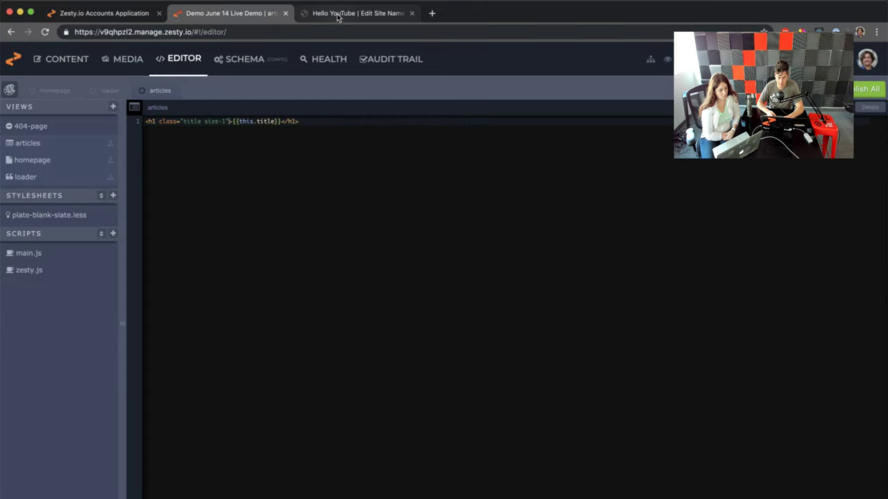
Reload the Hello YouTube article preview and check its heading
left_click(339, 18)
key("super+r")
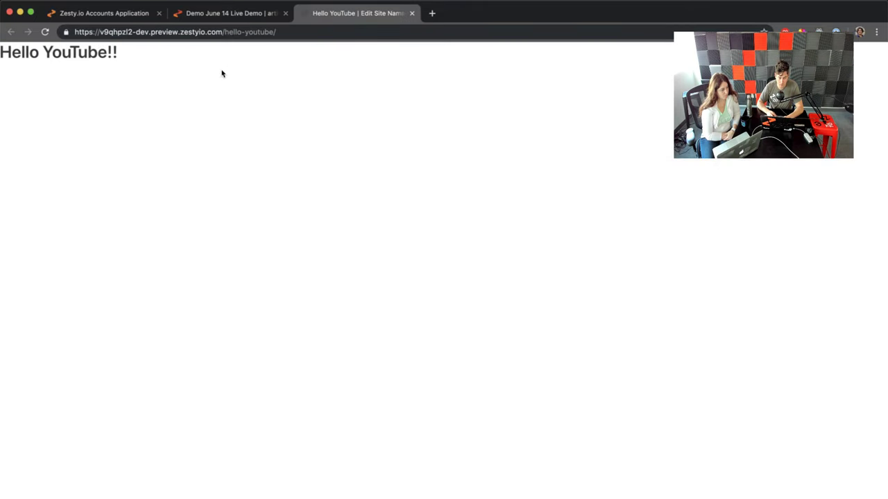
left_click_drag(119, 55, 113, 59)
Return to the articles view and add a div with class "content" below the heading, with its closing tag
left_click(210, 14)
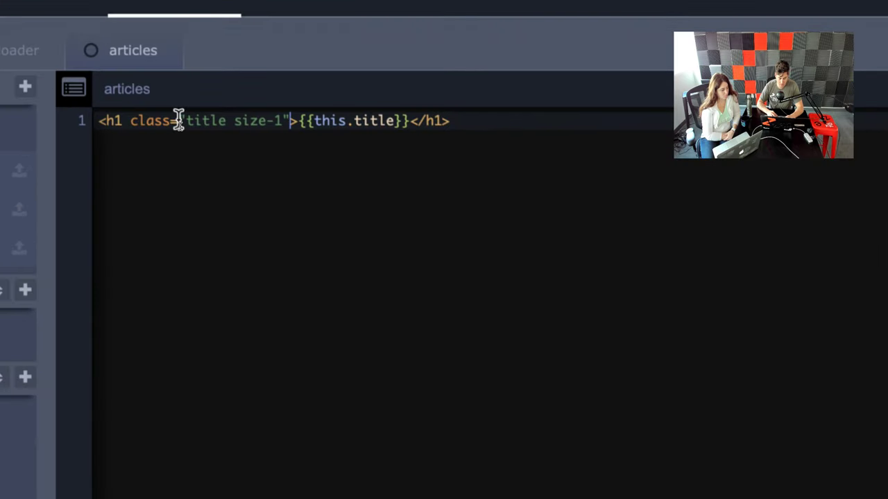
key("Return")
type("<")
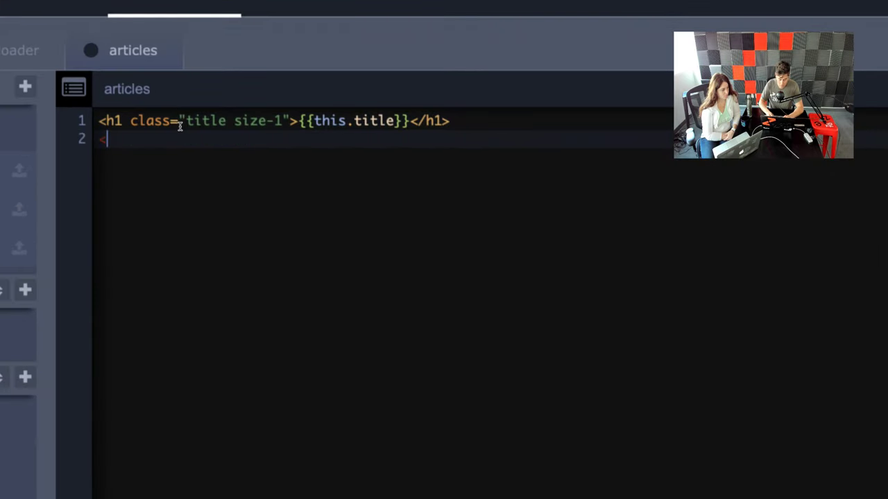
type("div class=\"cont")
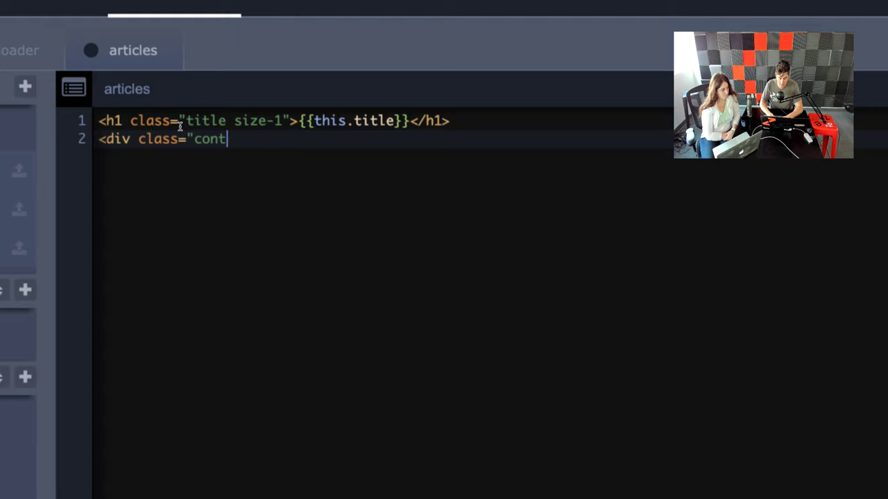
type("ent\">")
key("Return")
key("Return")
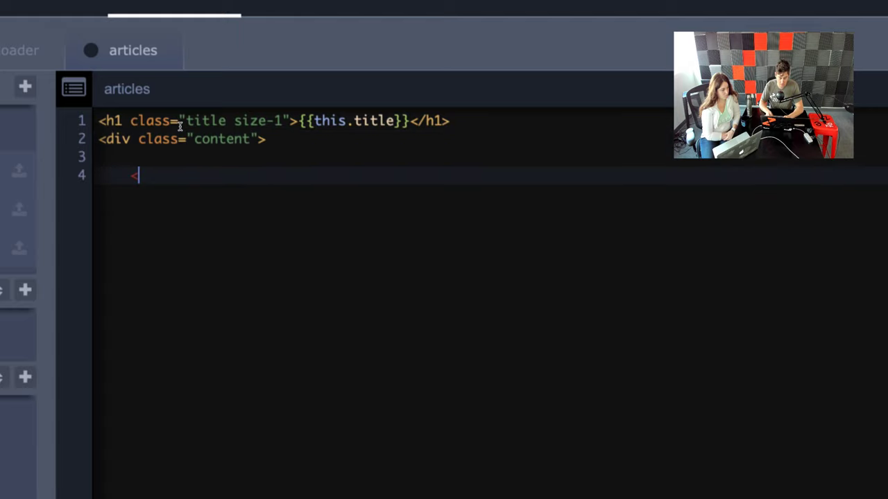
type("</")
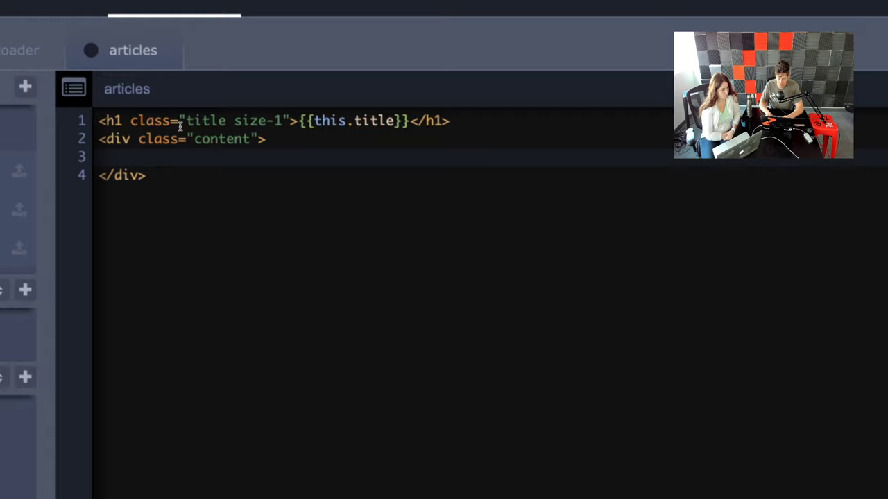
Insert {{this.article_body}} inside the content div and save the articles view
type("this.")
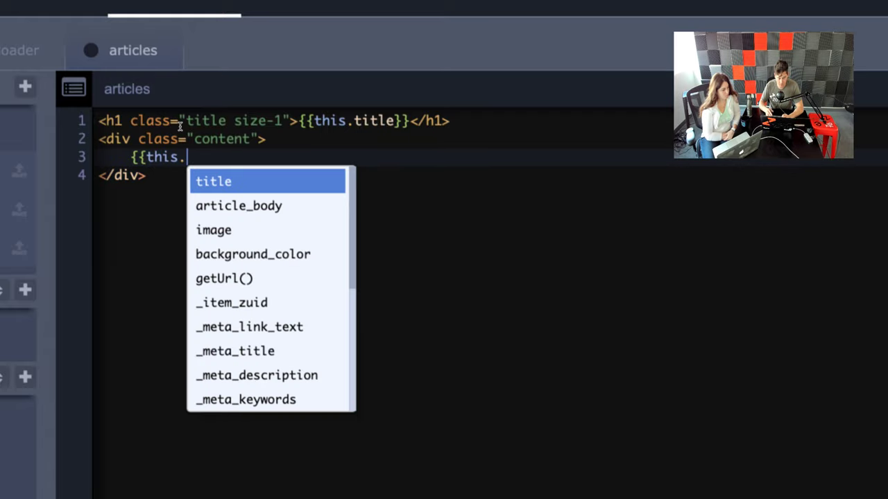
key("Down")
key("Return")
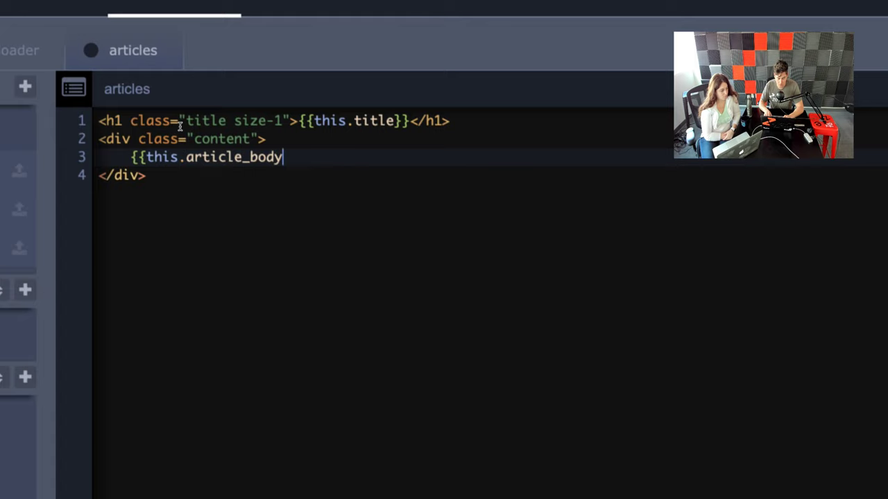
type("}")
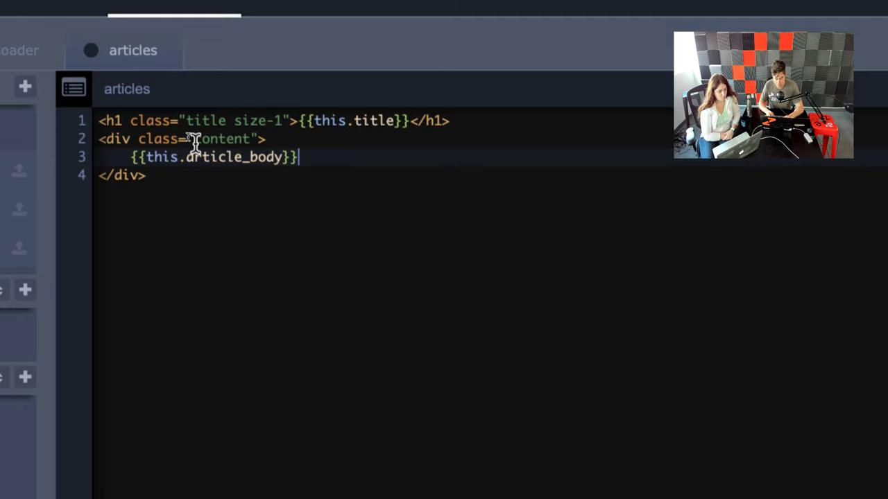
key("super+s")
Add an img tag between the heading and the content div, with its source set to {{this.image.getImage()}}
left_click(196, 174)
left_click(385, 138)
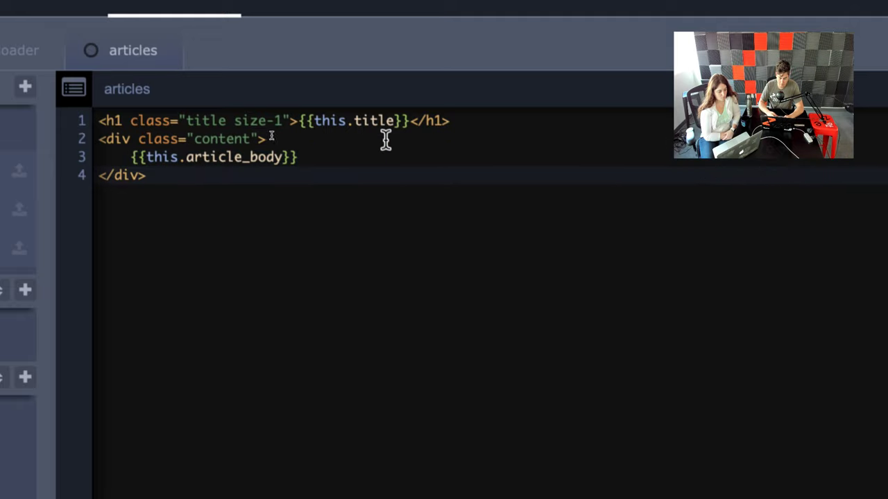
left_click(464, 122)
key("Return")
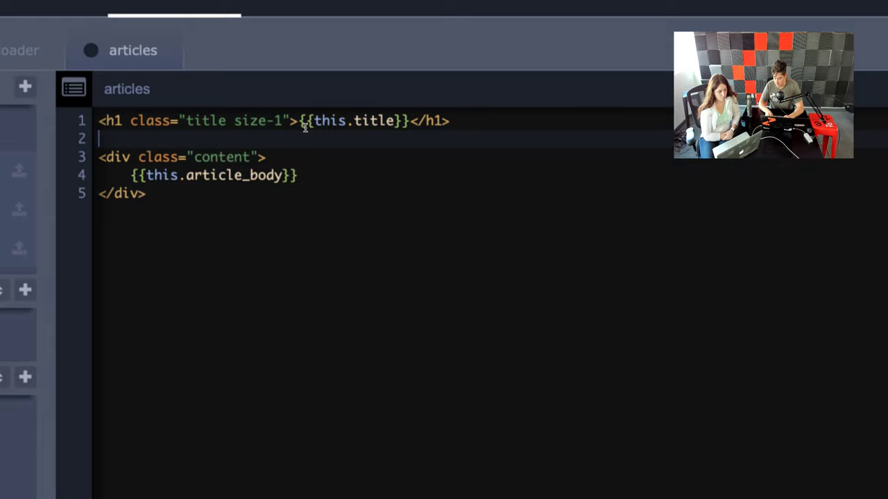
type("<img src=")
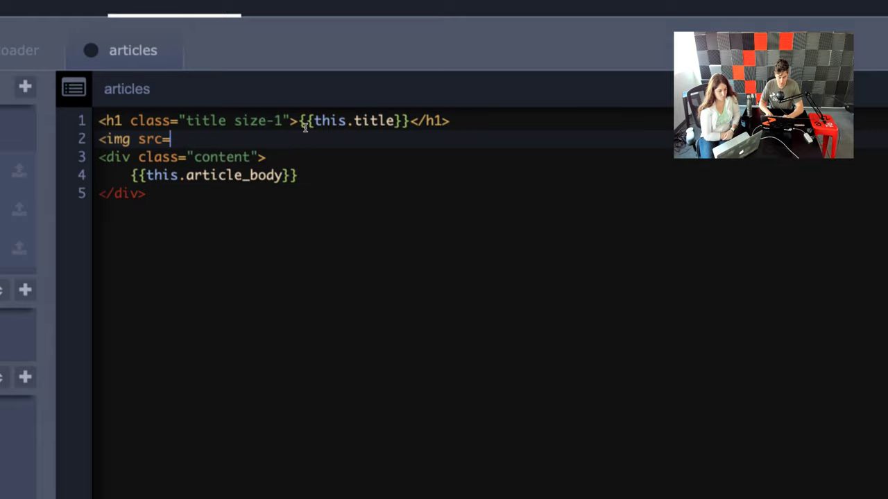
type("\"{{this")
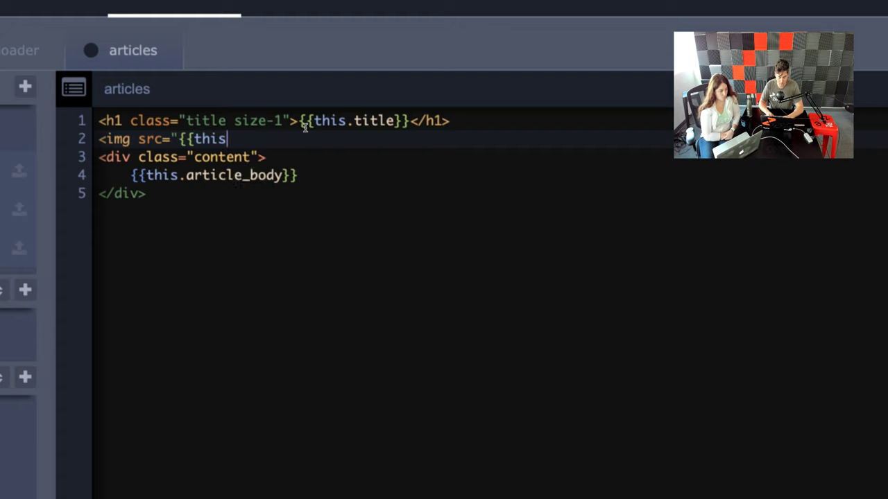
type(".")
key("Down")
key("Return")
type(",")
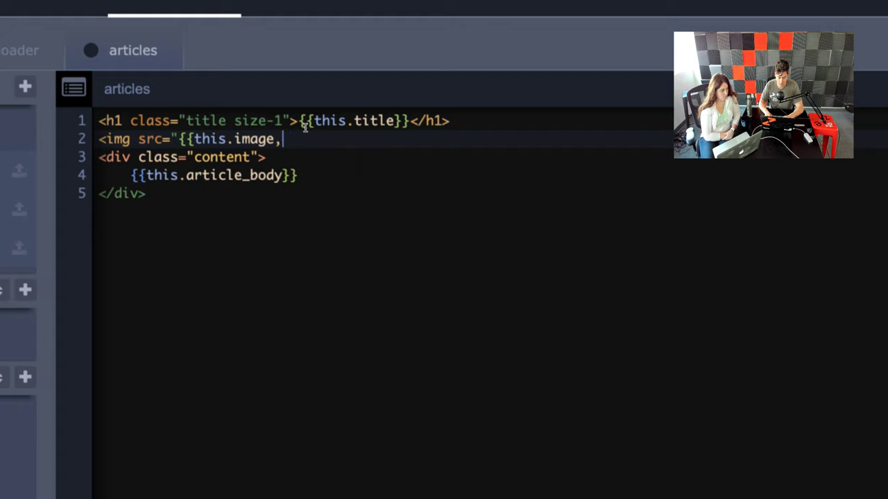
key("BackSpace")
type(".")
key("Return")
type("}")
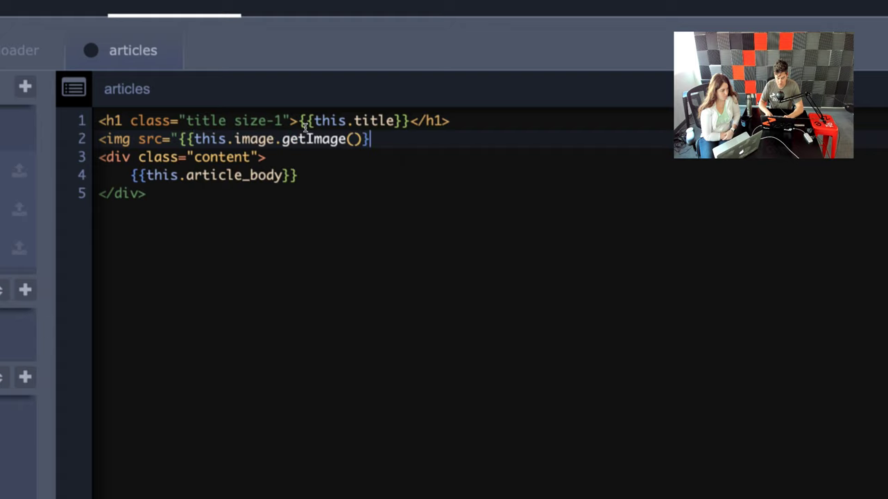
Close the image source and give the img tag the alt text "{{this.title}} image"
type("}\" alt")
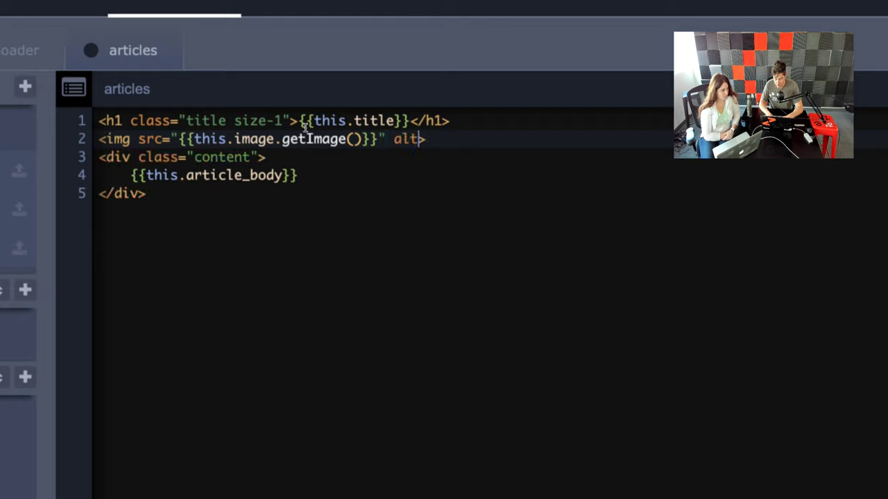
type("=\"{{this")
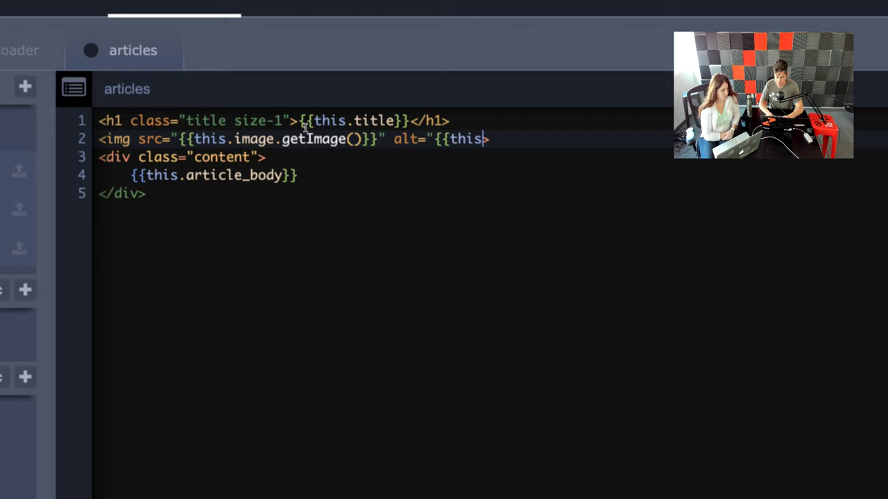
type(".")
key("Return")
type("}} image\"")
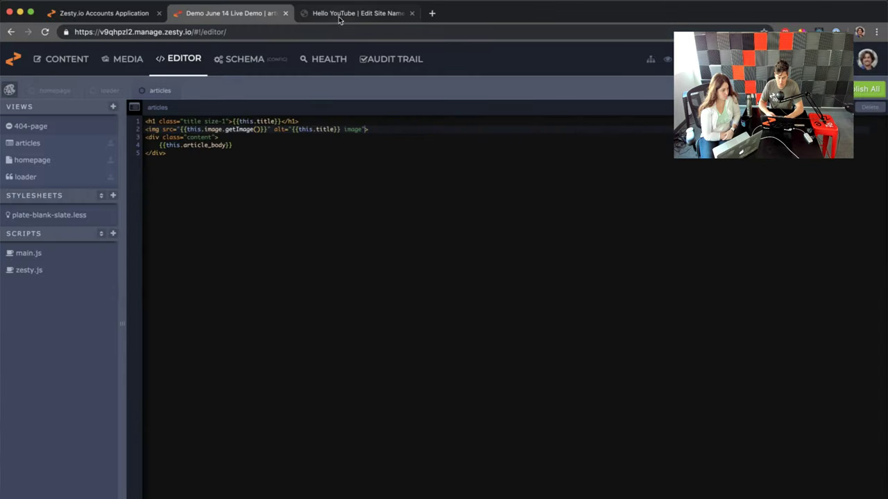
Reload the Hello YouTube preview and look over the article's image and body text
left_click(339, 16)
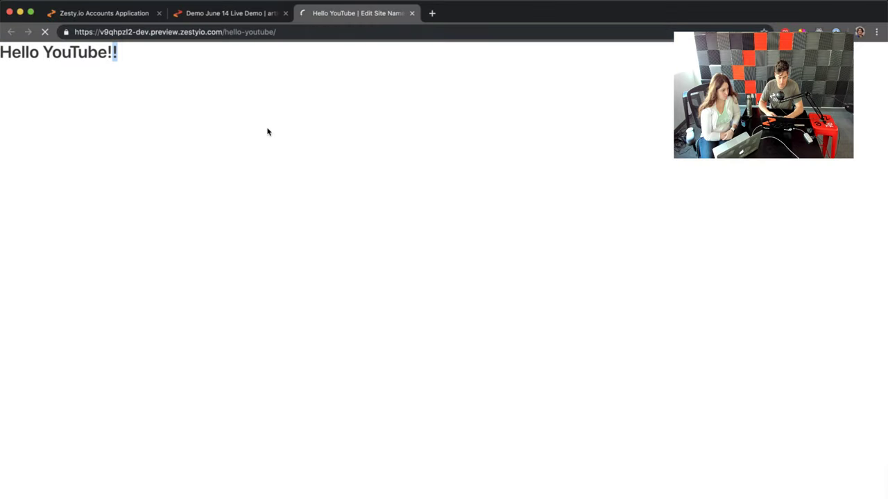
scroll(273, 206, "down", 3)
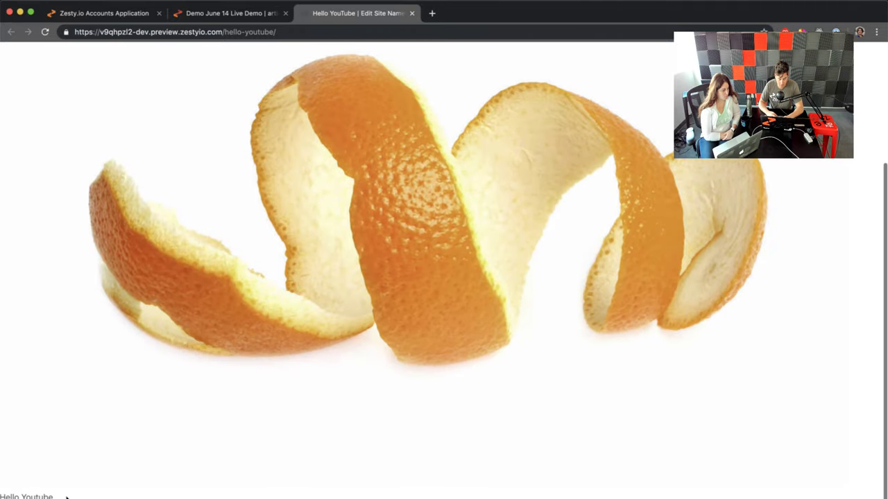
scroll(270, 287, "up", 3)
Set the getImage argument to 300 in the articles view and check the resized image in the Hello YouTube preview
left_click(225, 16)
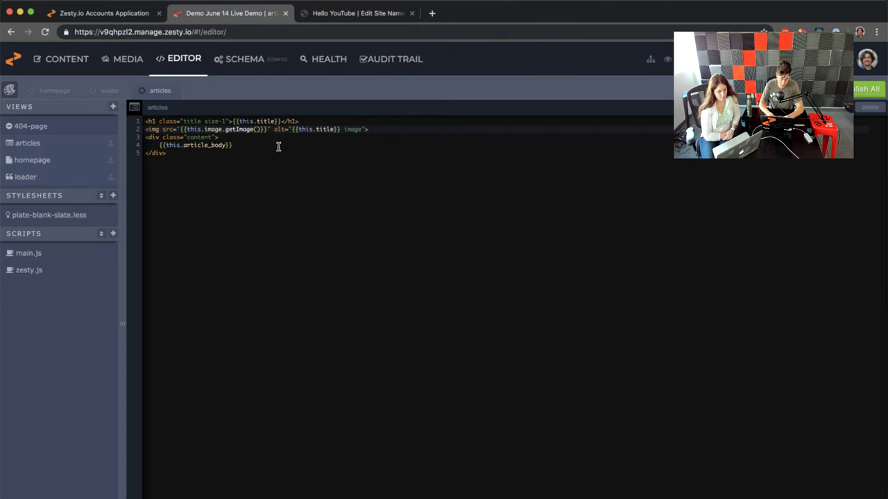
type("300")
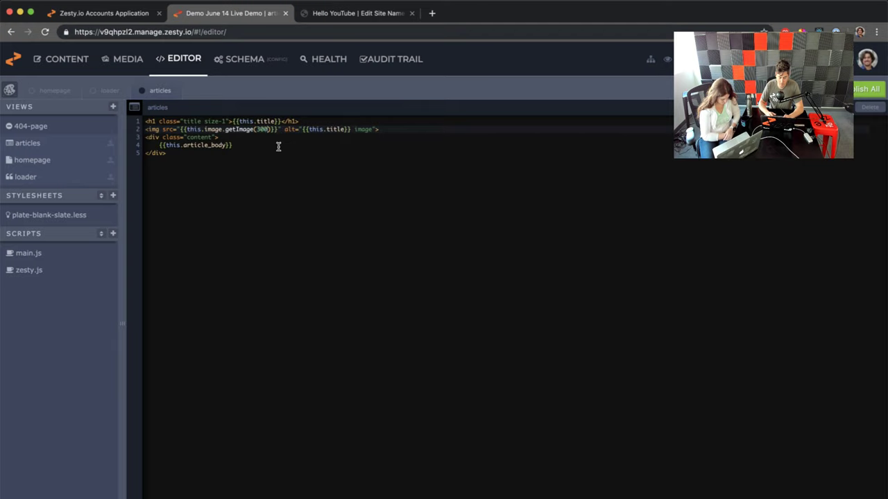
left_click(375, 22)
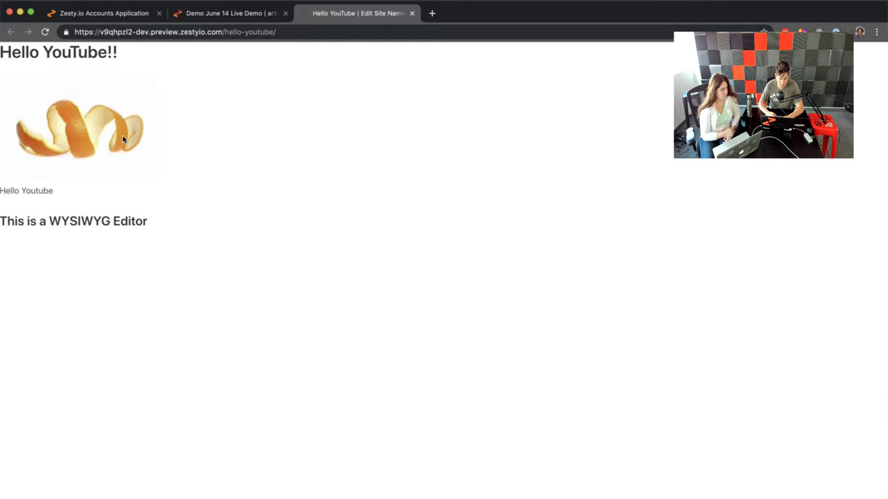
left_click_drag(122, 139, 122, 87)
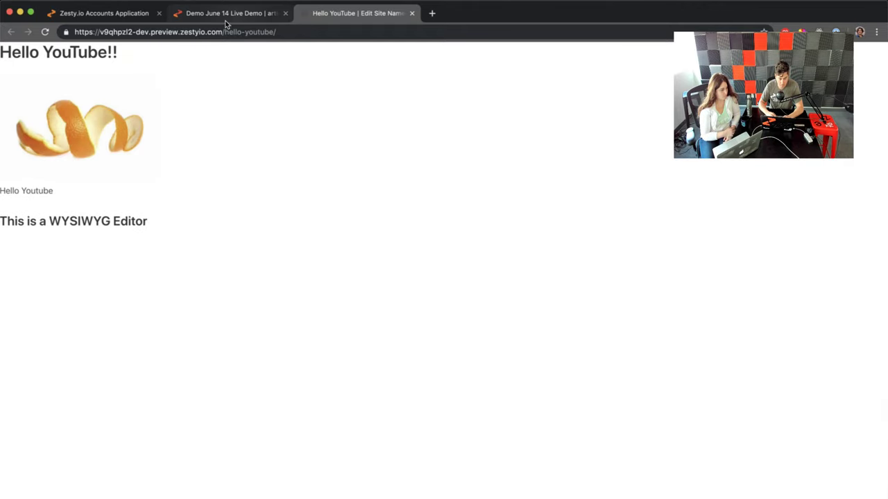
double_click(103, 55)
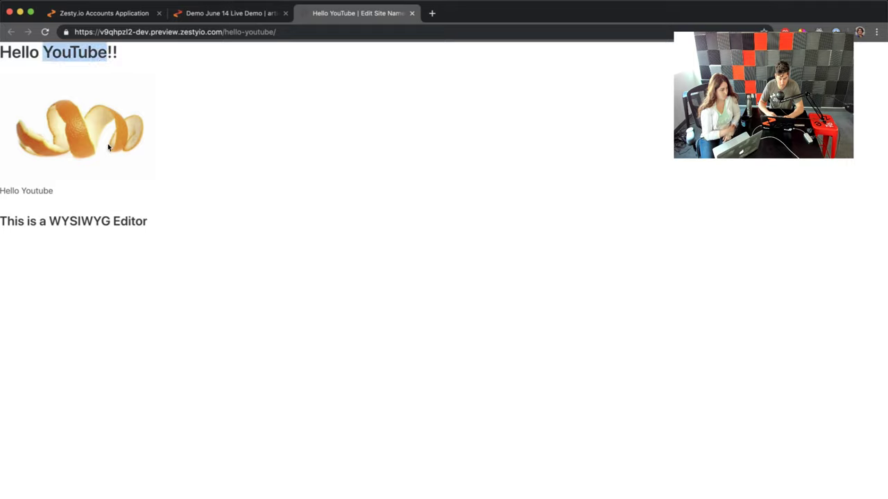
Insert an opening div tag with the class "container" above the heading in the articles view
left_click_drag(93, 231, 50, 182)
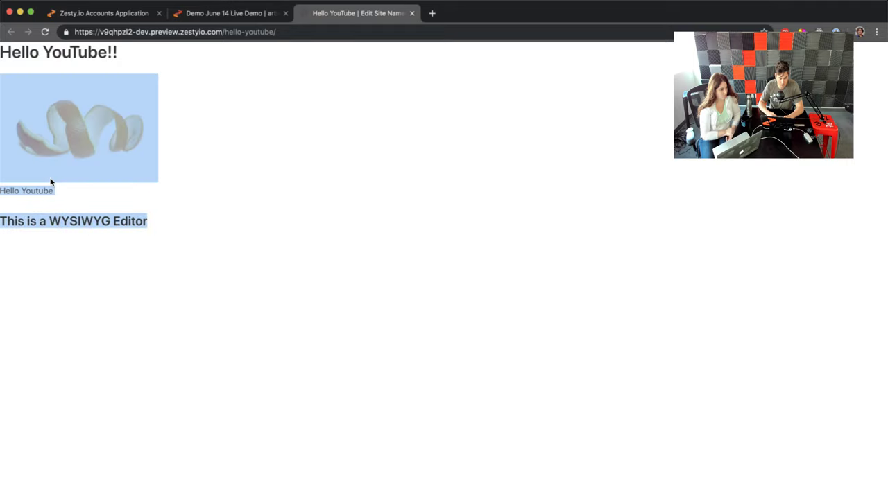
left_click(234, 14)
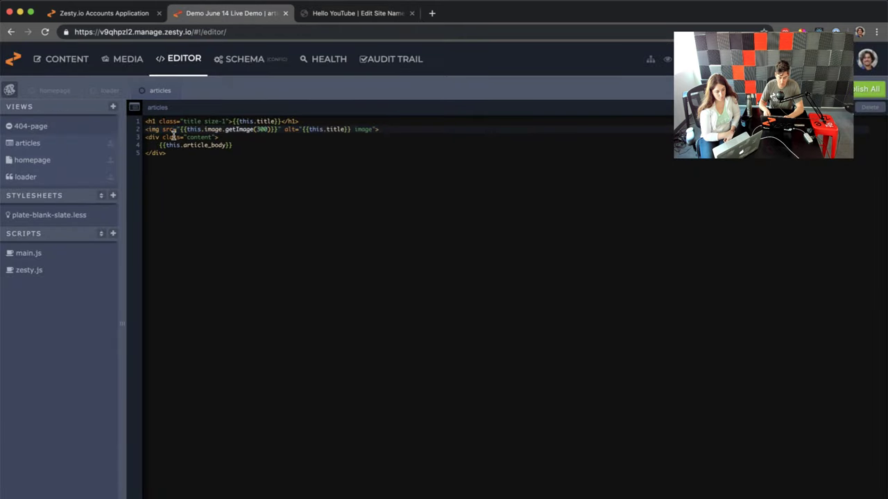
key("Up")
key("Home")
key("Return")
key("Up")
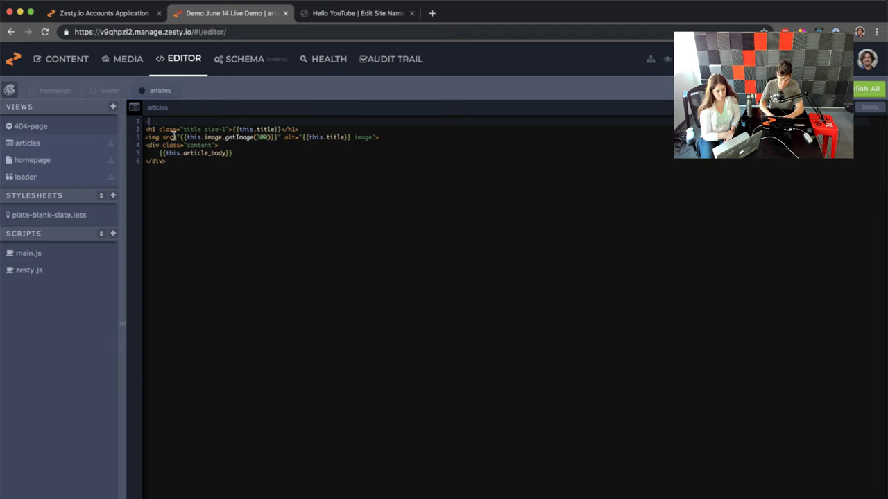
type("<div class")
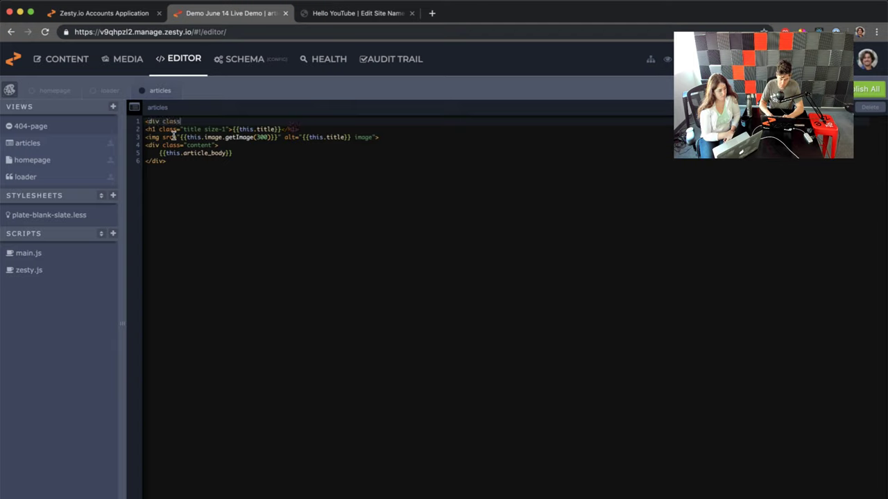
type("=\"contain")
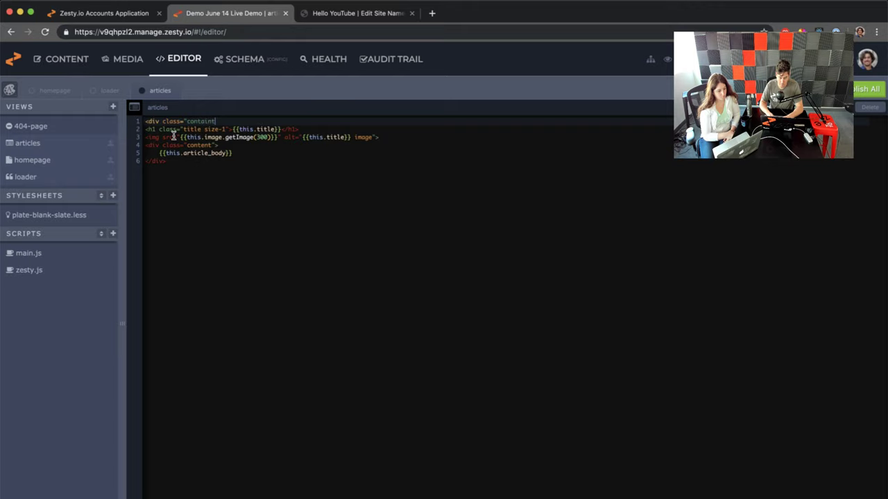
type("er\">")
Close the container div at the end of the articles view and indent the markup nested inside it
key("ctrl+End")
key("Return")
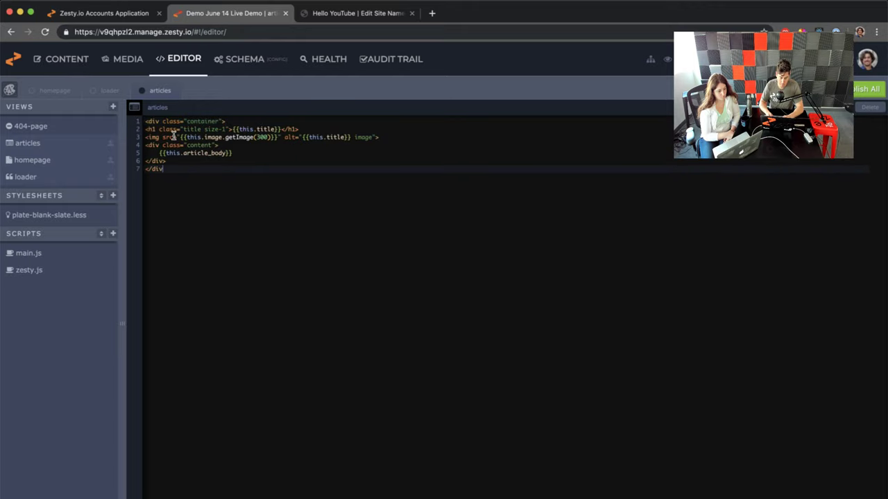
type("</div>")
key("ctrl+a")
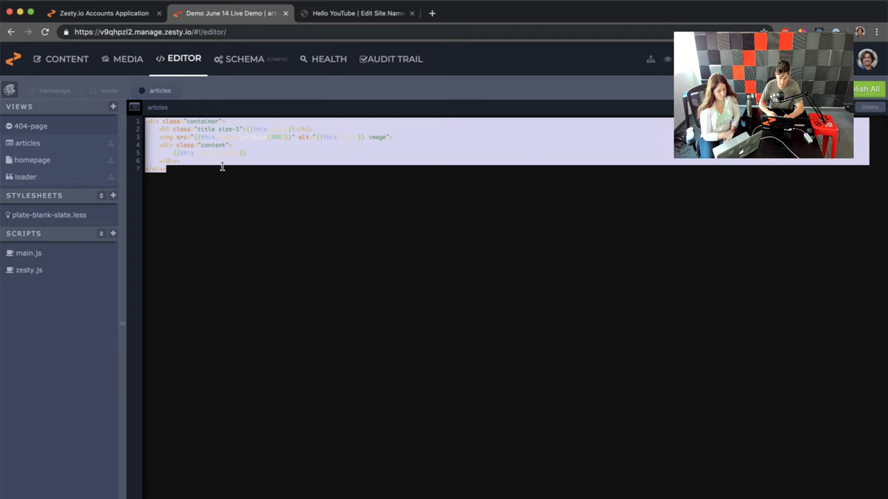
key("shift+Tab")
left_click(223, 167)
left_click(239, 130)
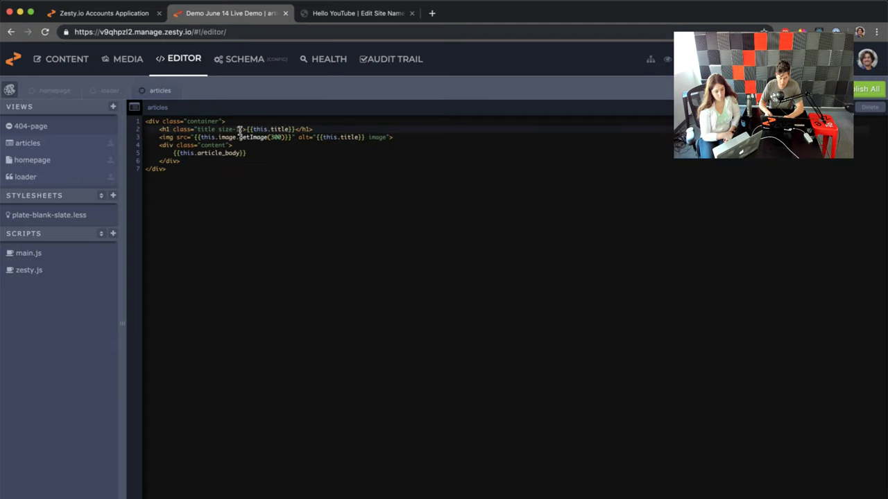
Add a blank line below the opening container tag and begin an inline style on the h1 with the background-color property
key("Up")
key("Return")
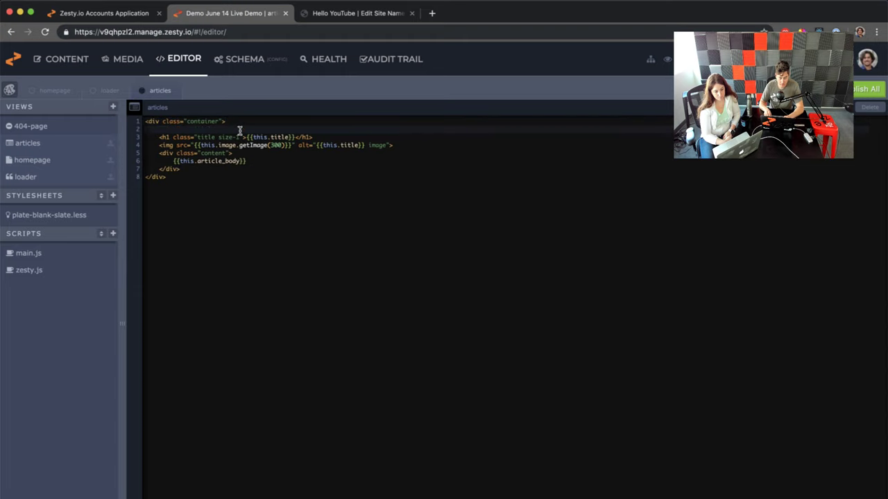
key("Left")
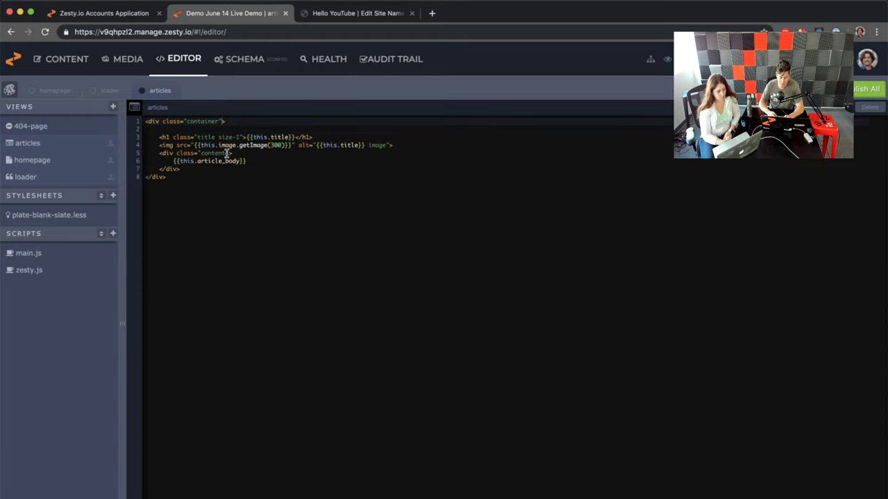
left_click(223, 157)
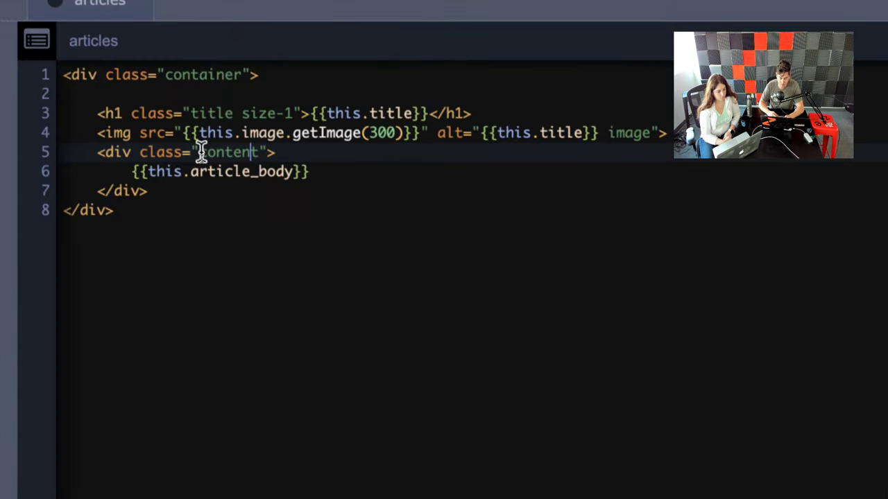
left_click(167, 137)
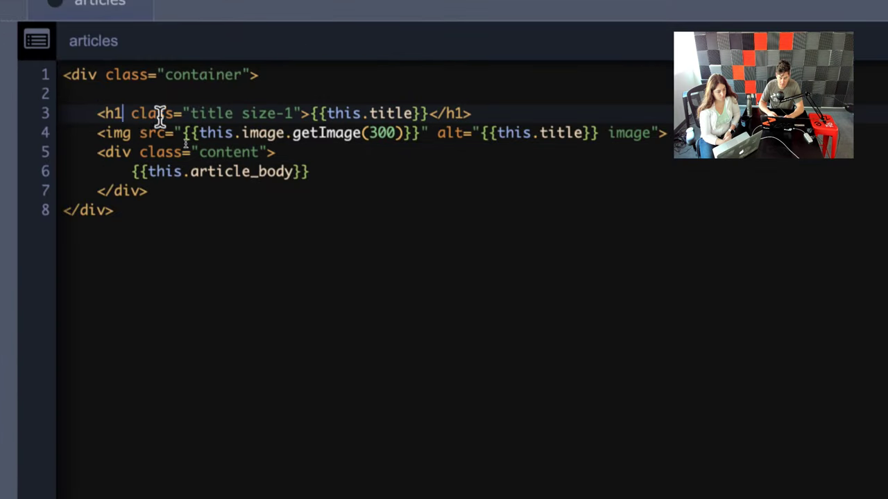
left_click(302, 113)
type("style=\"")
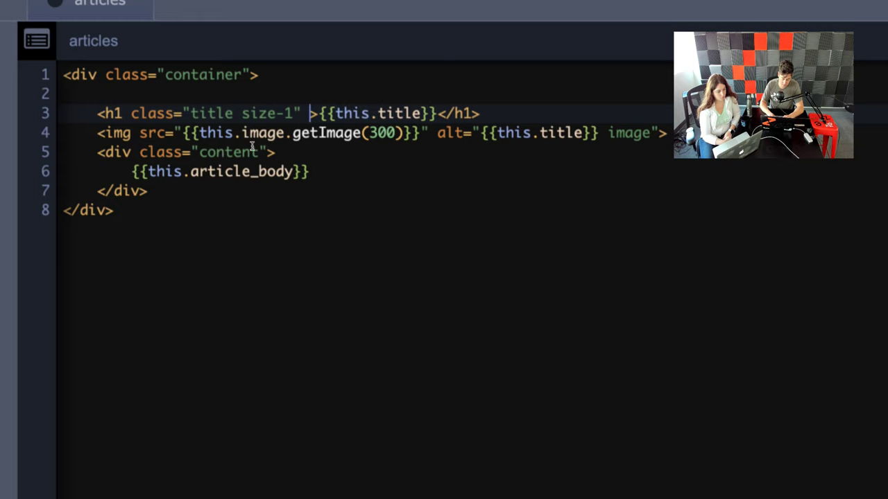
type("background")
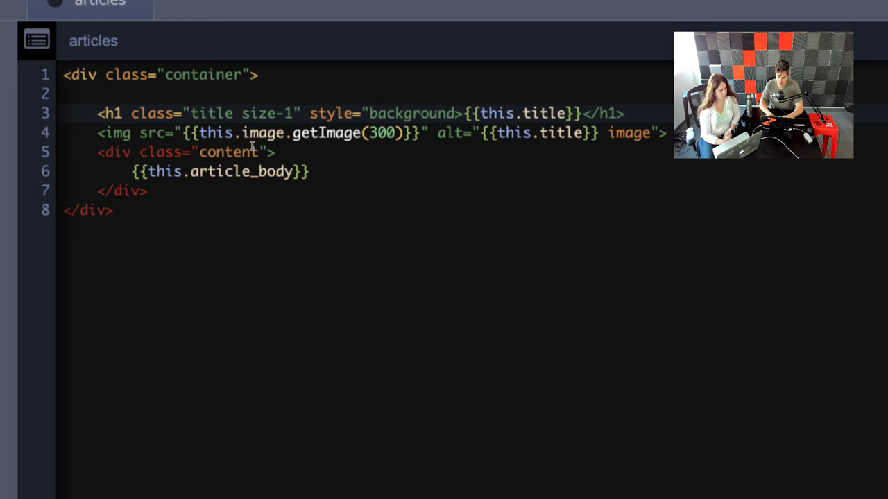
type("-color: ")
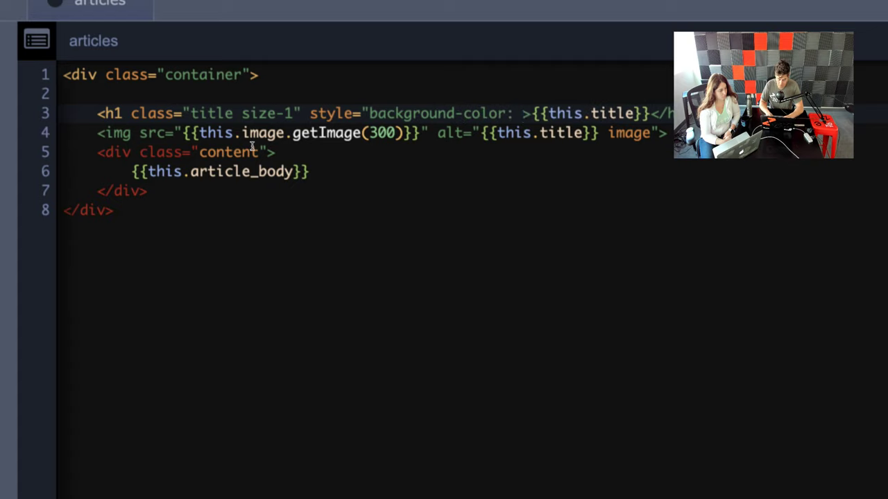
Complete the h1 background-color style with the value {{this.background_color}}
type("{{this.")
key("Down")
key("Down")
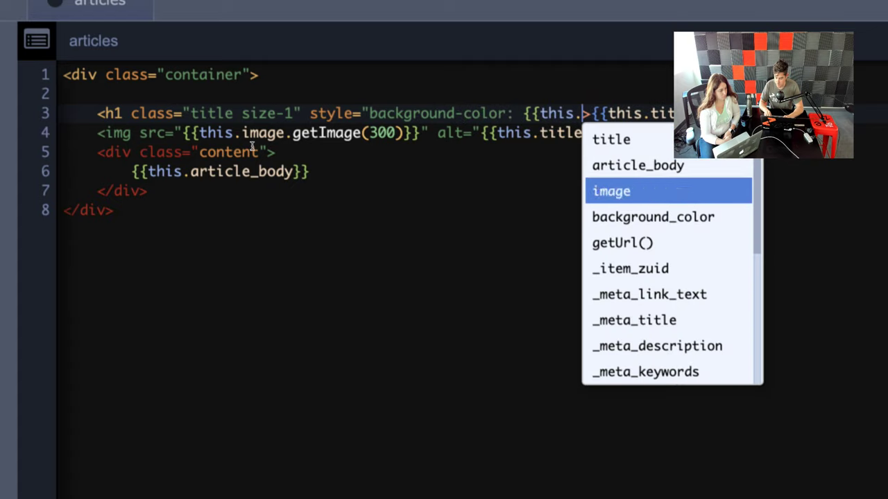
key("Down")
key("Down")
key("Up")
key("Return")
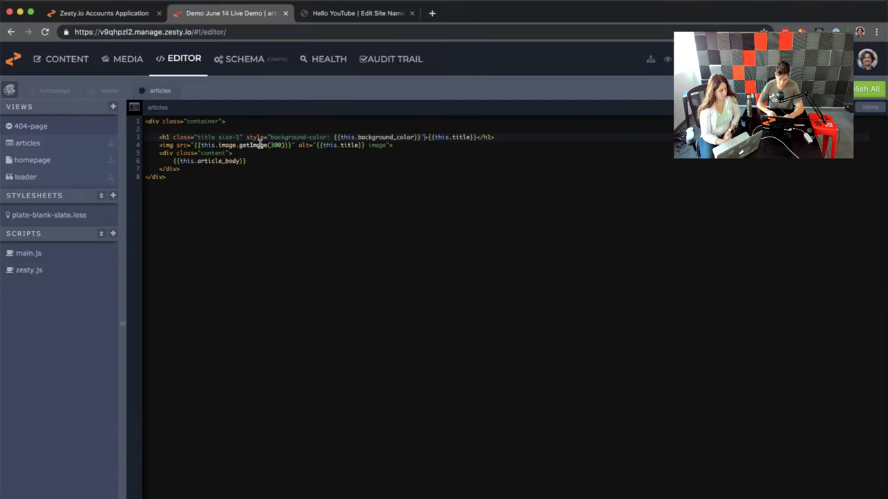
Check the container layout and the heading's background color in the Hello YouTube preview
left_click(339, 14)
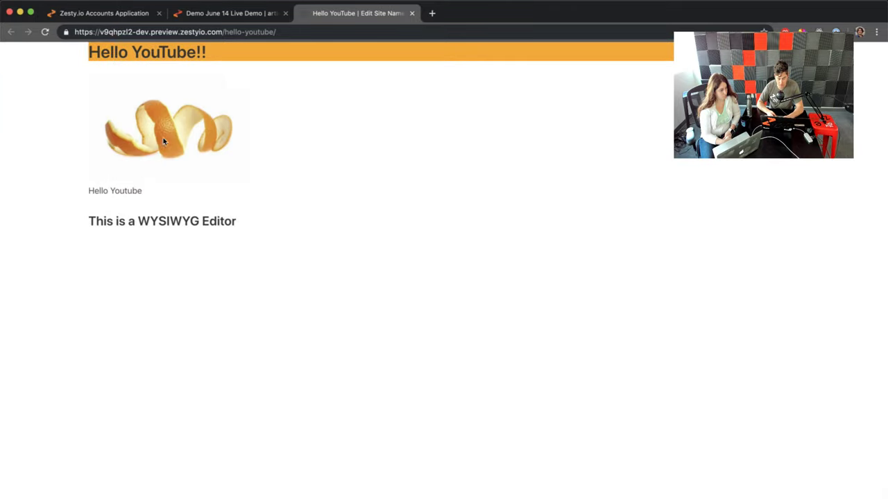
left_click_drag(111, 197, 143, 245)
left_click(143, 246)
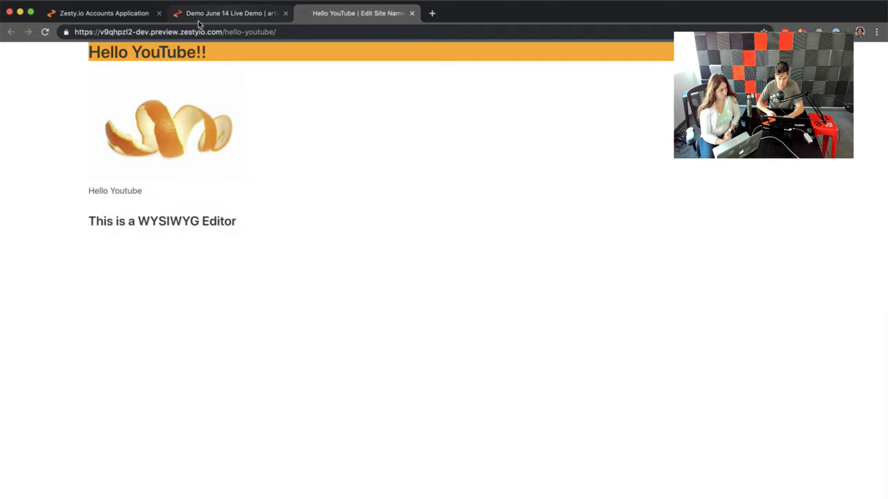
Open the Hello YouTube article in the content section and set its title to "Hello YouTube!!??"
left_click(178, 13)
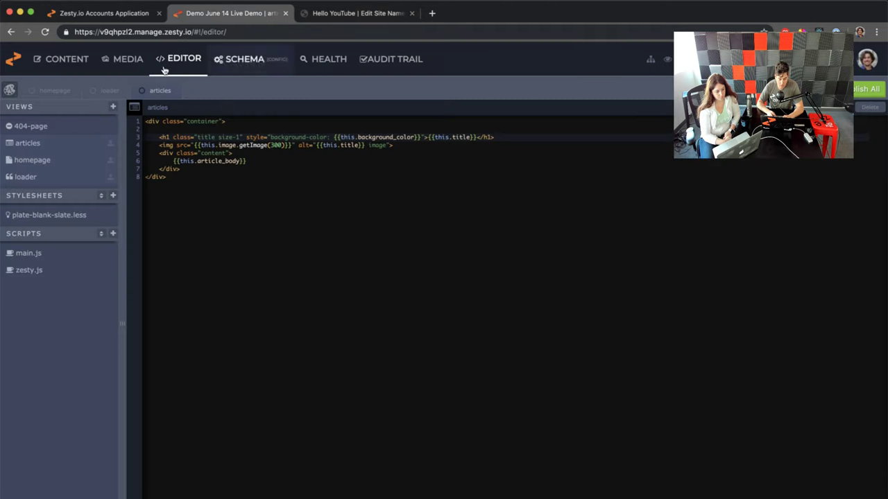
left_click(67, 61)
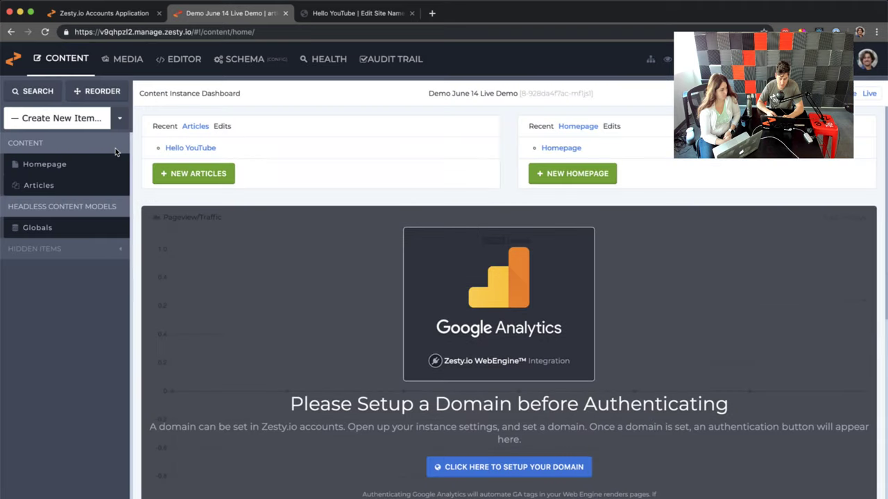
left_click(42, 185)
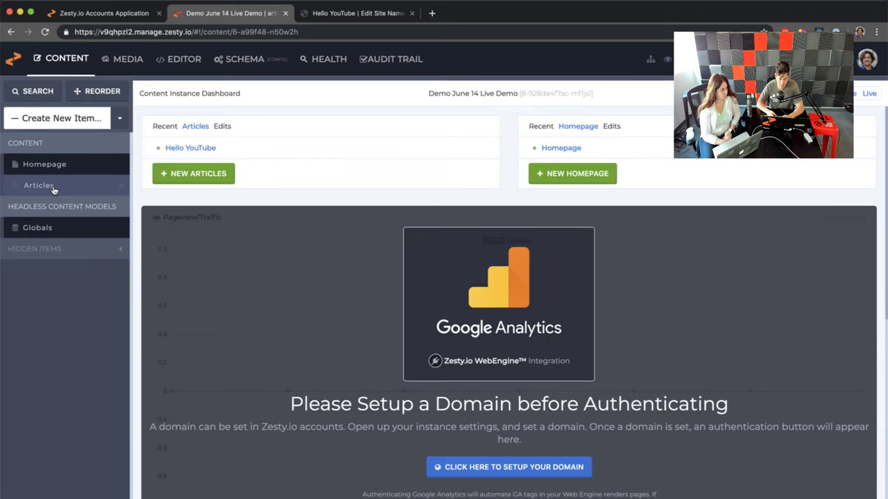
left_click(326, 162)
left_click(382, 244)
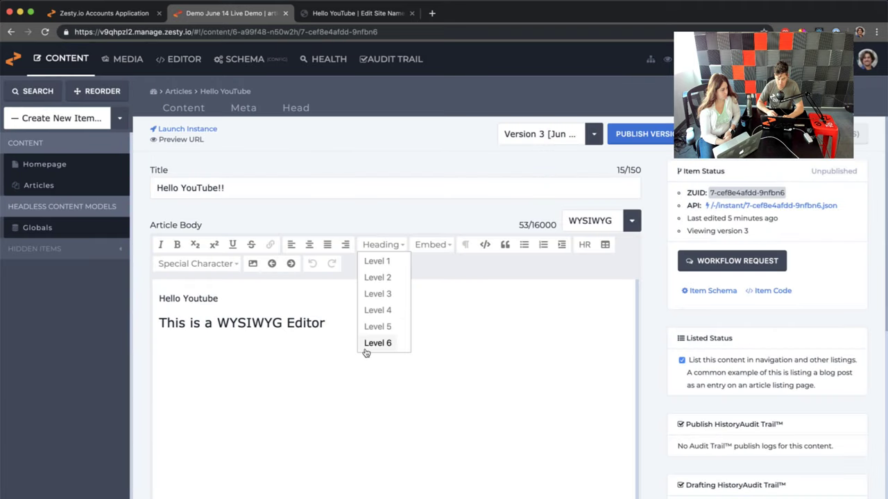
left_click(270, 190)
type("??")
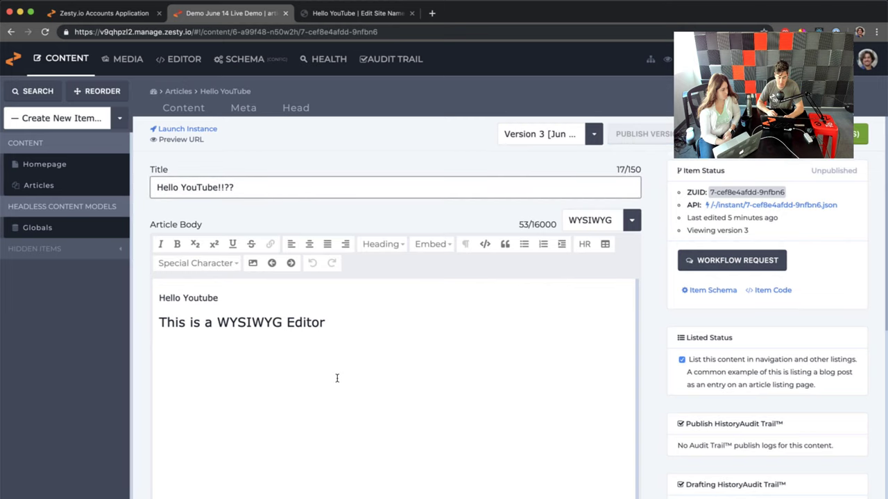
Save the article with a magenta-pink Background Color and check the updated Hello YouTube preview
scroll(337, 378, "down", 10)
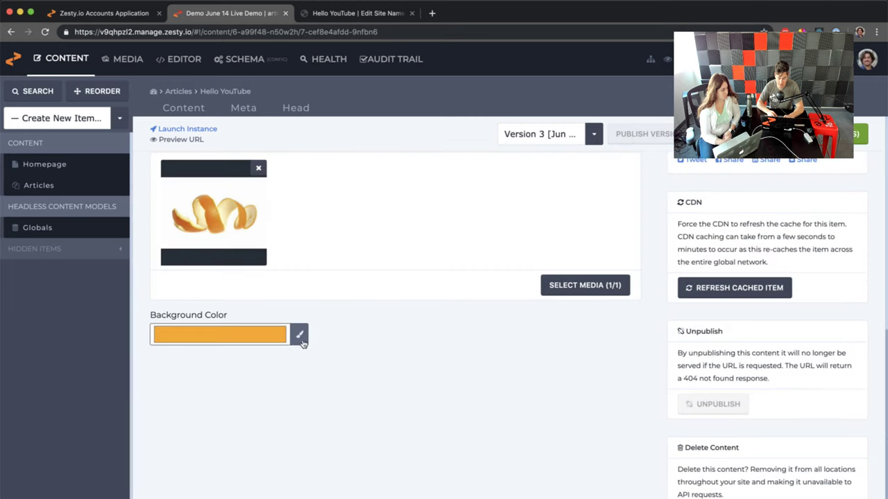
left_click(270, 340)
left_click_drag(393, 353, 407, 415)
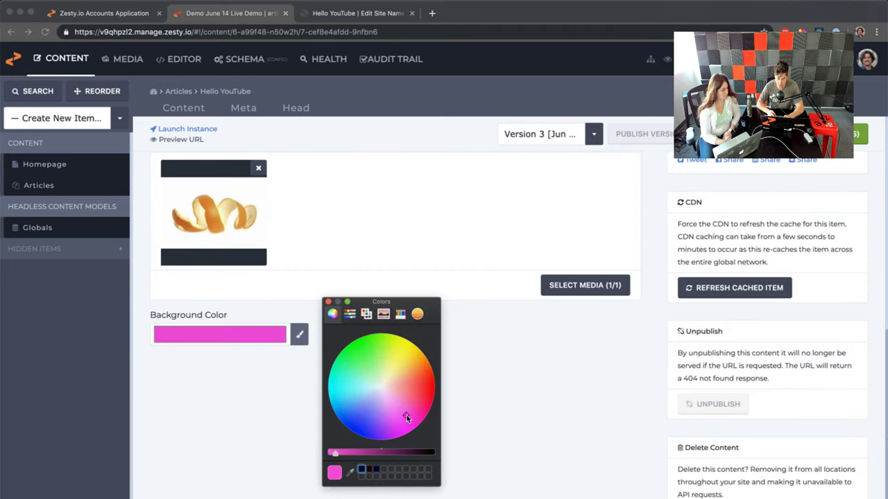
left_click(521, 327)
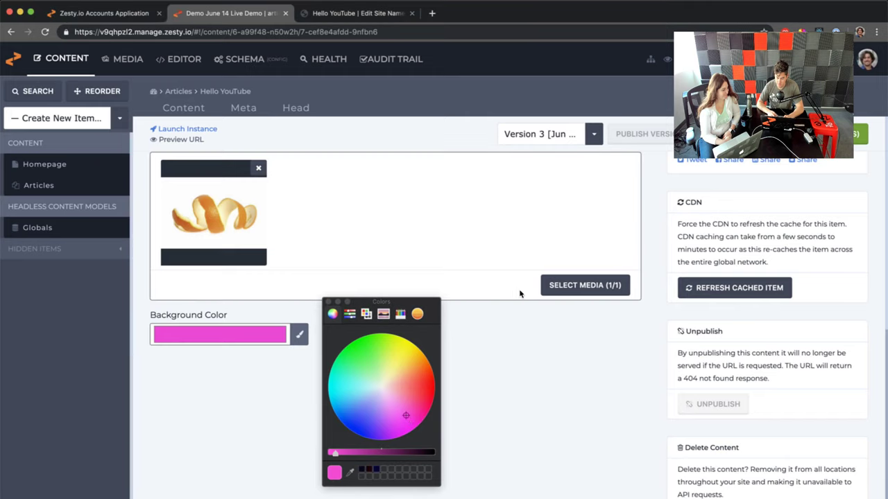
left_click(329, 302)
key("super+s")
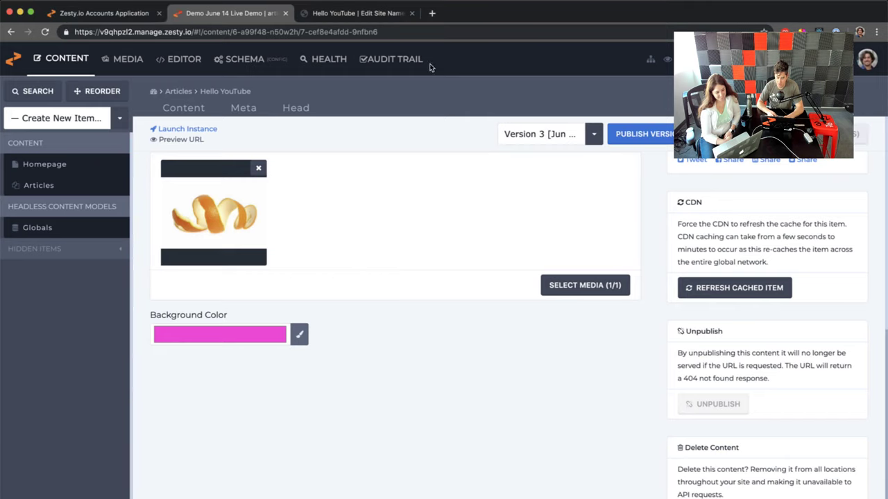
left_click(371, 15)
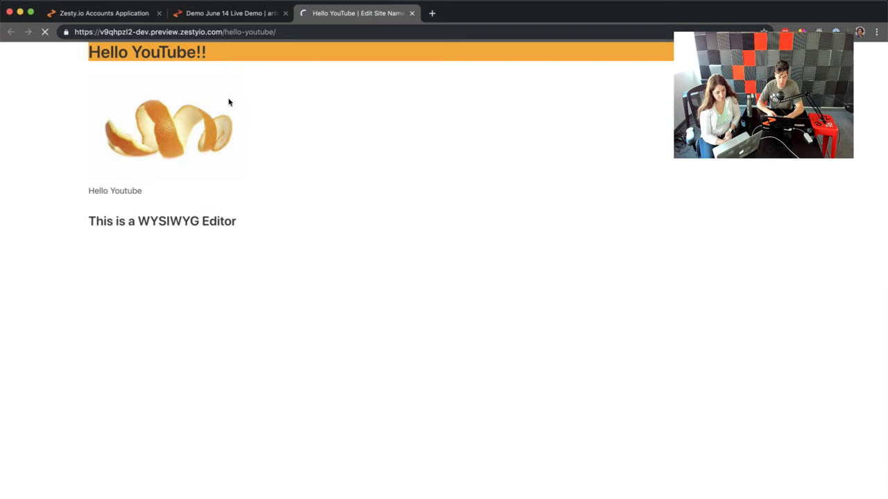
left_click_drag(217, 61, 259, 58)
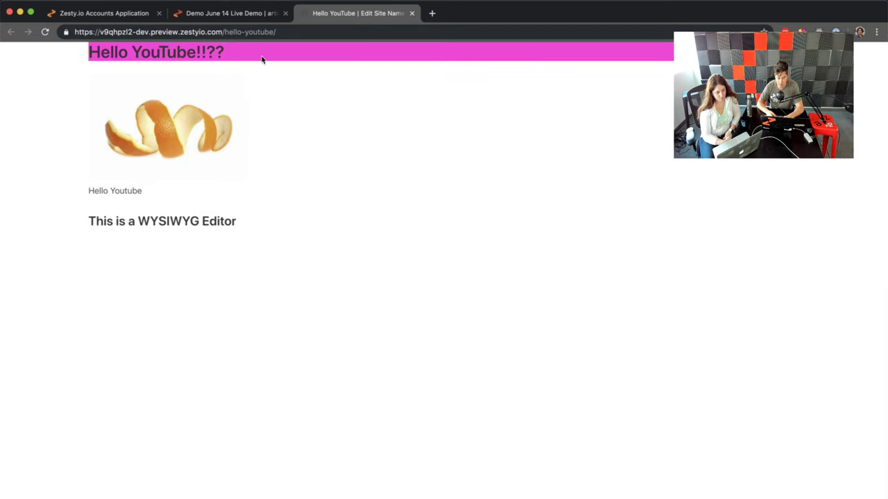
Create a new item in the Articles model and title it "Hello Live Stream"
left_click(237, 13)
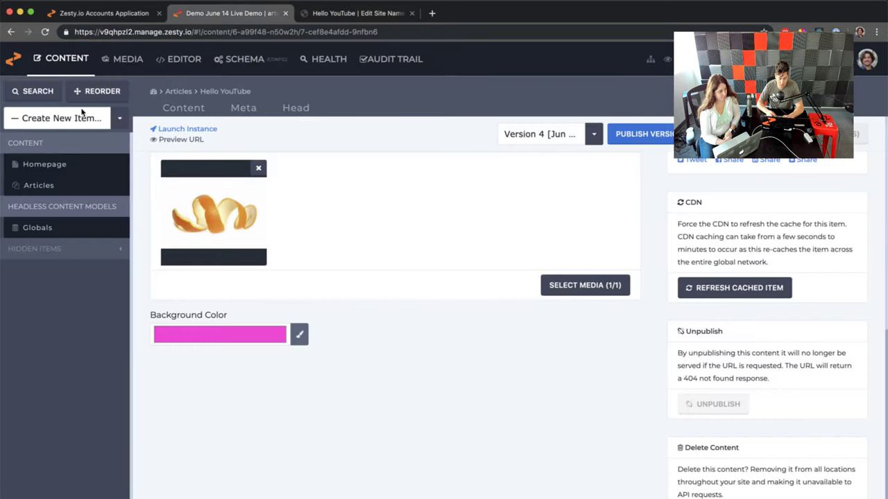
left_click(60, 187)
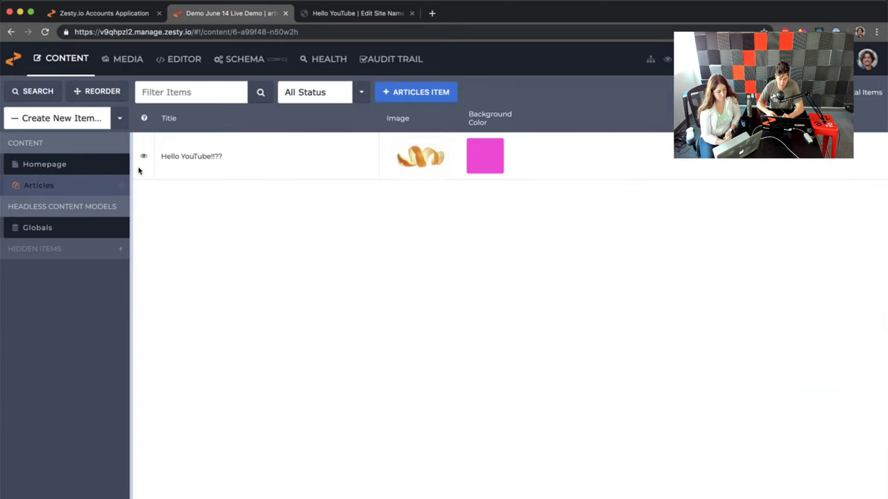
left_click(423, 94)
left_click(223, 166)
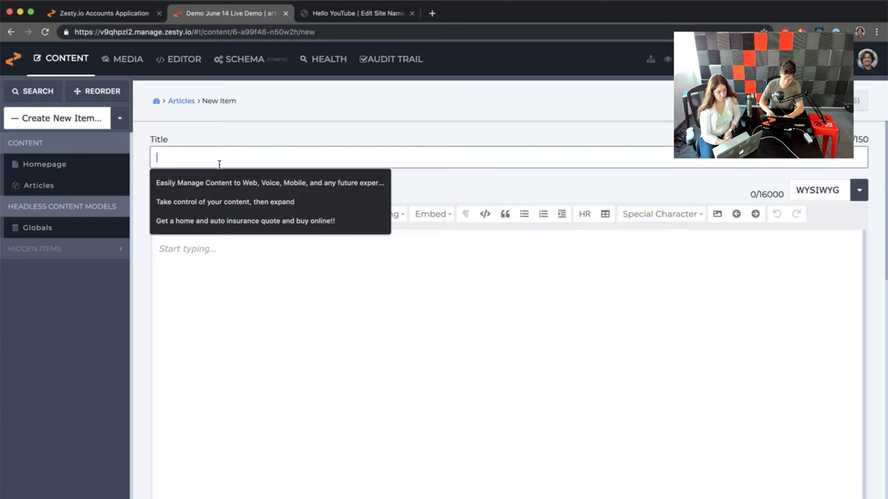
type("H")
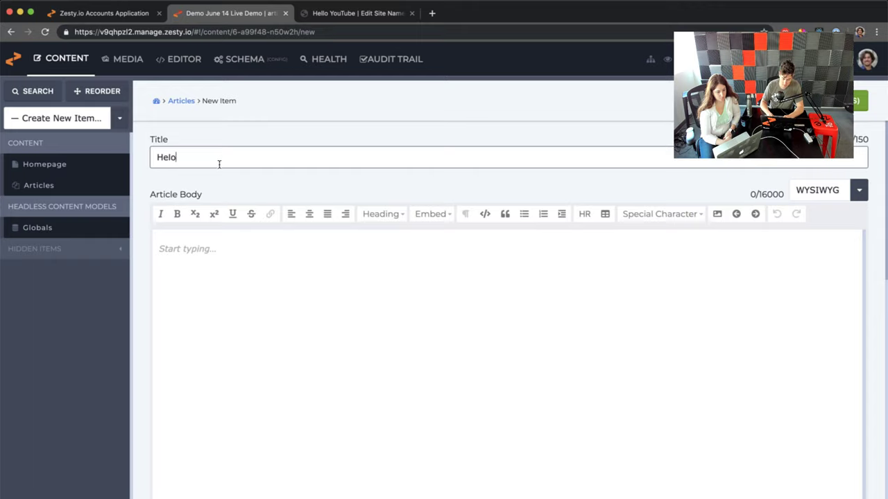
type("ello Live S")
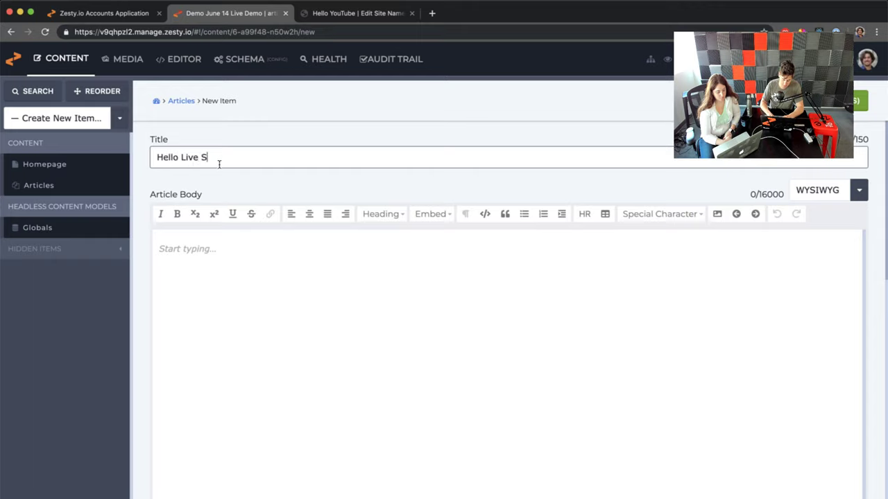
type("tream")
Fill the Article Body with four placeholder paragraphs: "asdasd", "sadfasdf", "sadf" and "asdfasdf"
left_click(258, 317)
type("asdasd")
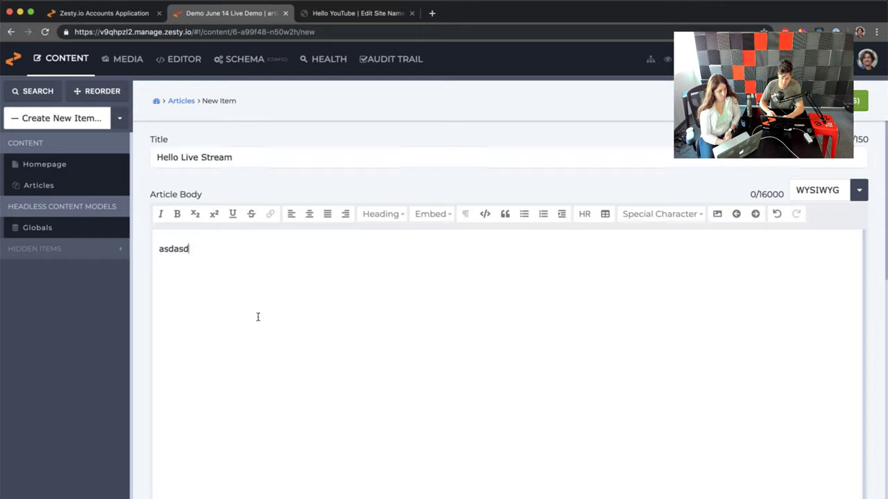
key("Return")
type("sadfasdf")
key("Return")
type("sadf")
key("Return")
type("asdf")
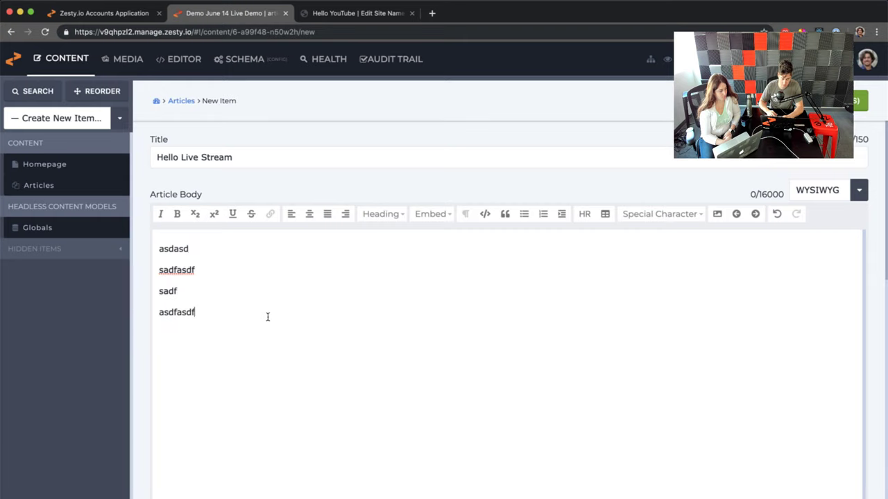
Attach the orange peel picture from the media library as the new article's Image
scroll(268, 317, "down", 5)
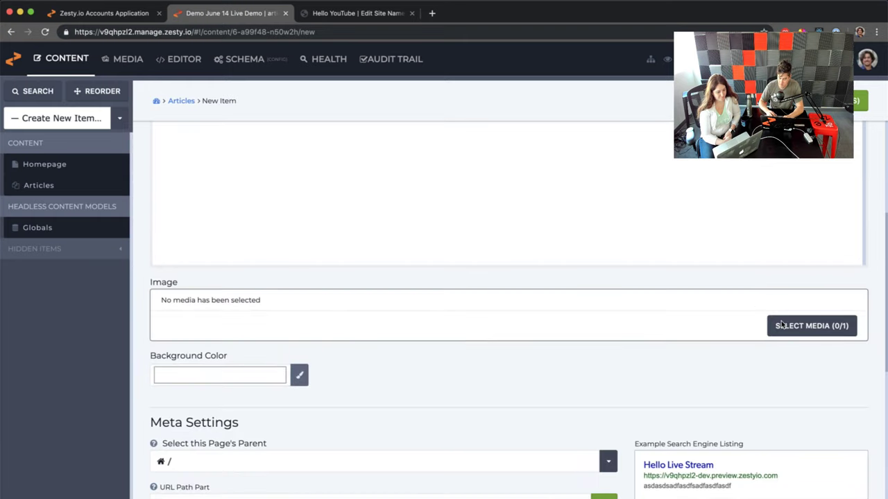
left_click(811, 326)
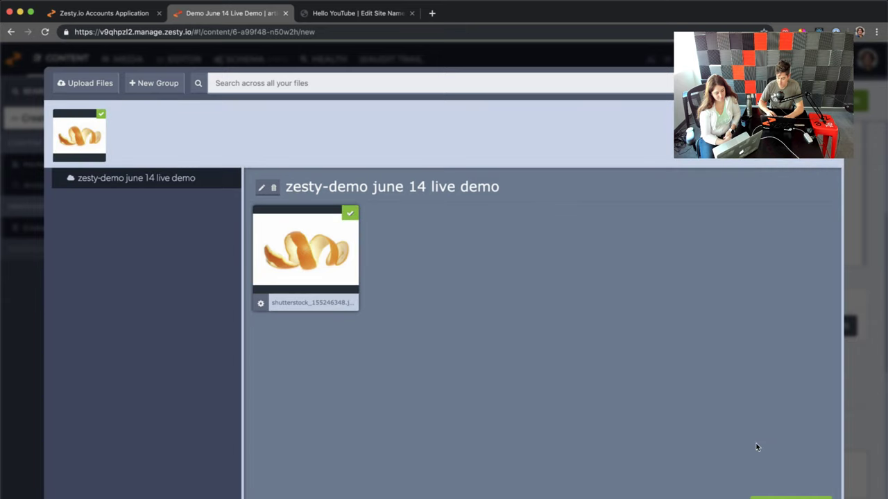
left_click(791, 495)
Set the article's Background Color to a light green and save the new article
scroll(353, 412, "down", 3)
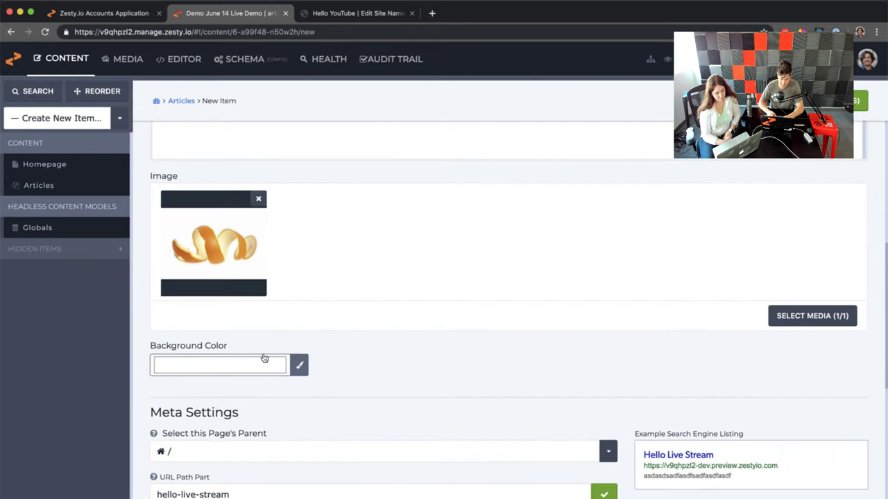
left_click(262, 360)
left_click_drag(379, 349, 357, 357)
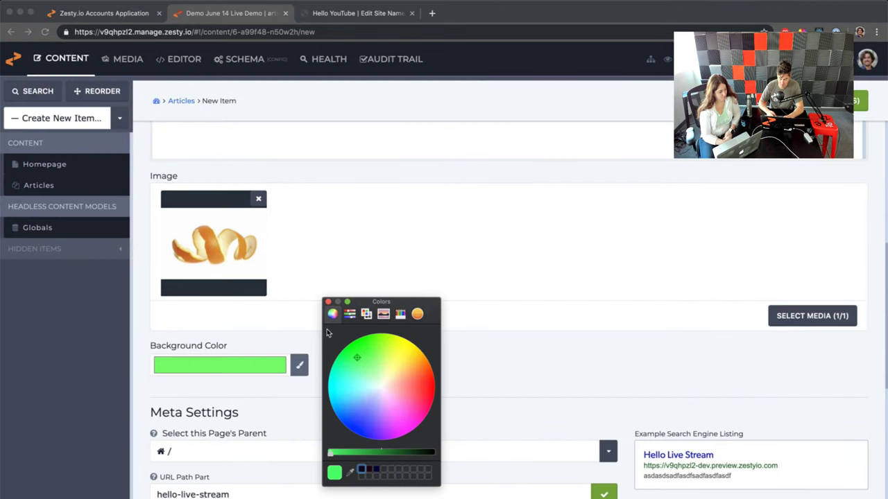
left_click(329, 302)
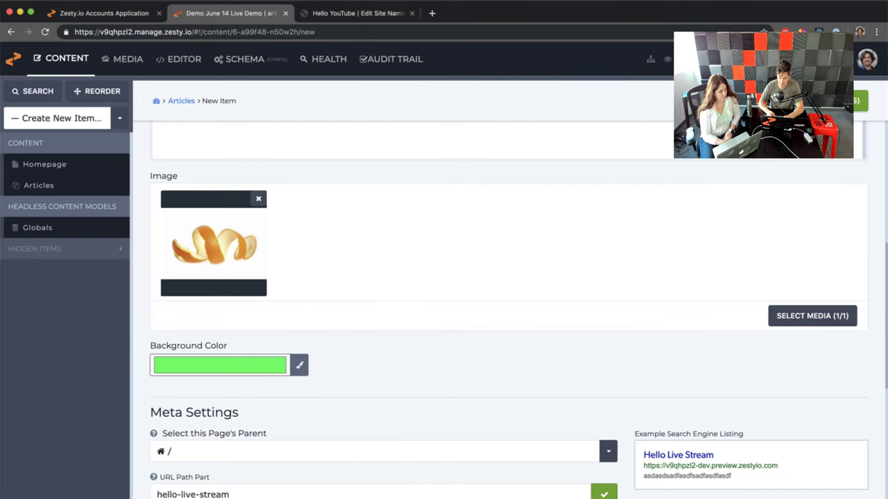
key("super+s")
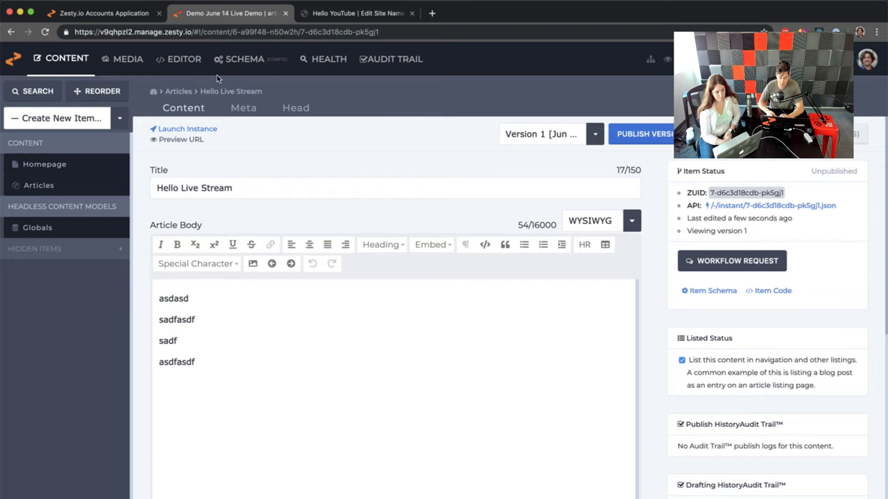
Preview the Hello Live Stream article from the Articles list and compare it with the Hello YouTube preview
left_click(176, 95)
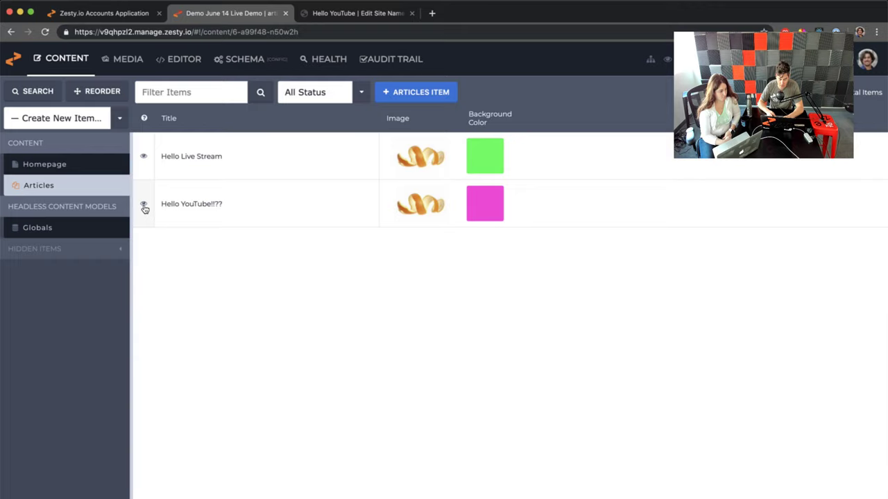
left_click(146, 158)
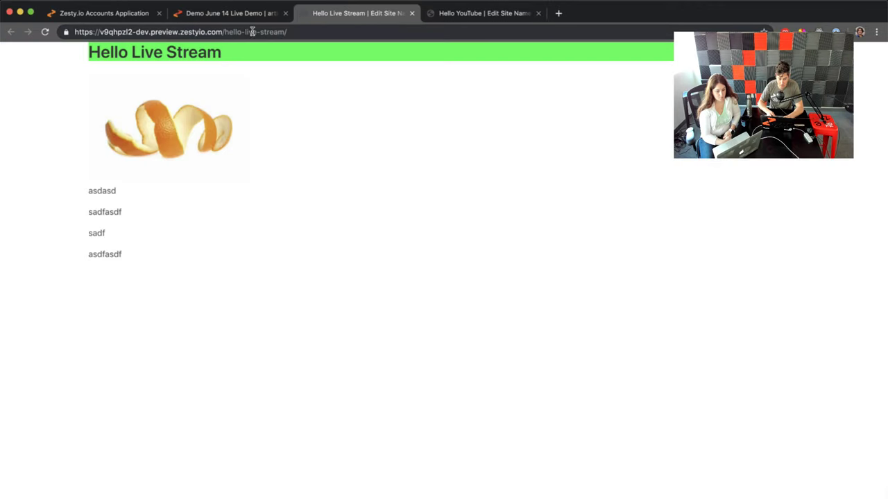
left_click(252, 32)
left_click(458, 20)
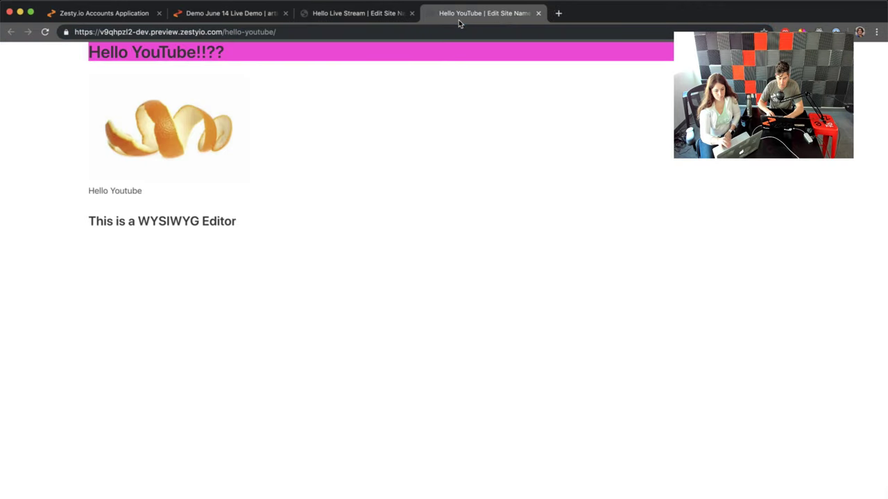
left_click(356, 19)
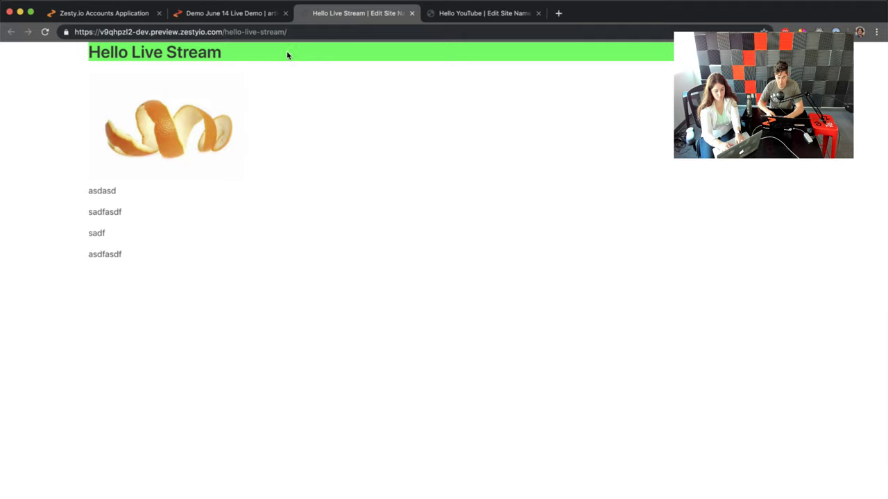